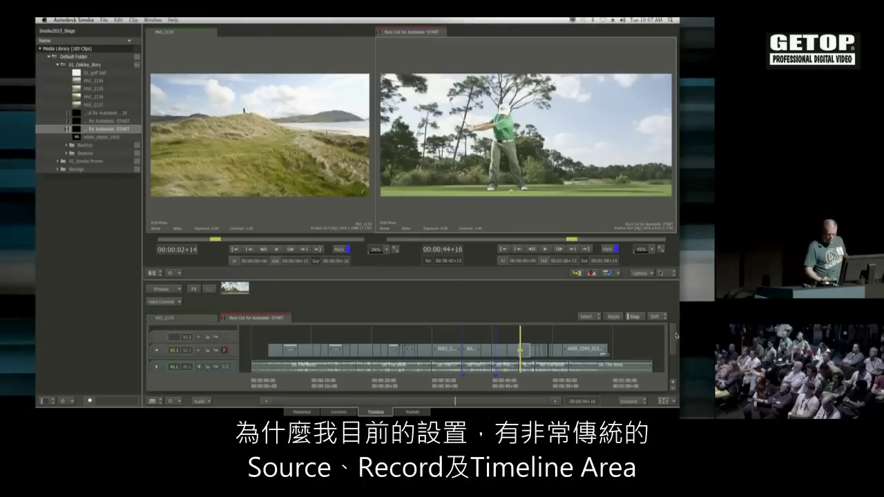
- Load the MVI_2134 clip into the source viewer, scrub to 00:00:05+21, and add the clip at the end of the sequence
scroll(669, 338, down, 2)
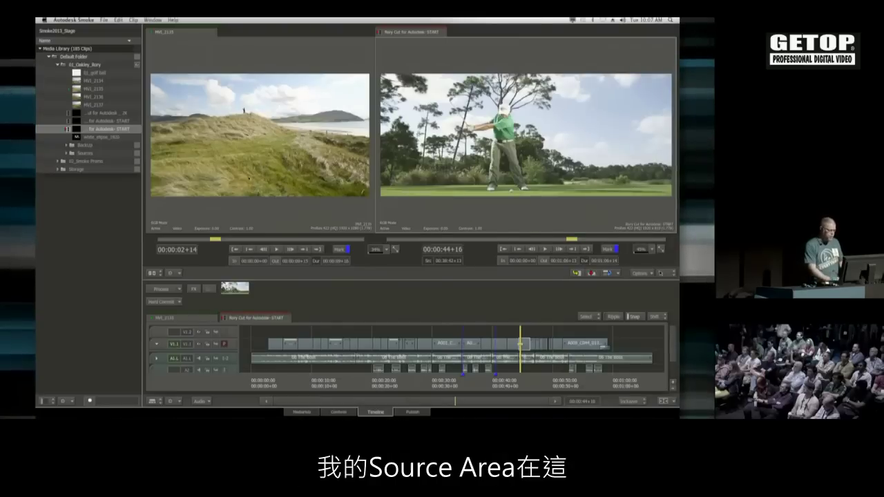
click(97, 89)
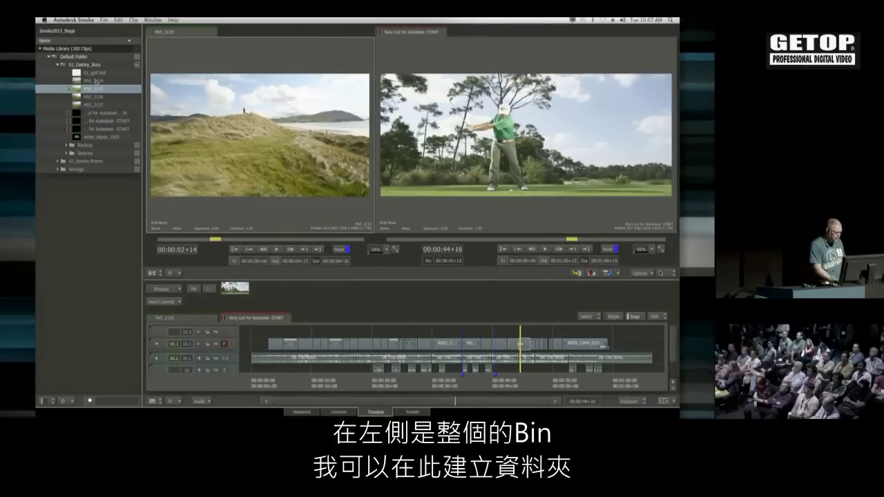
click(105, 81)
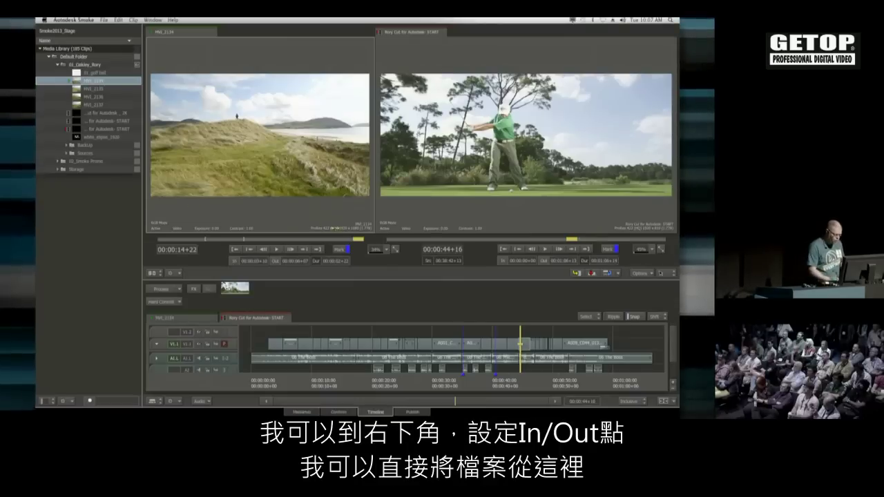
drag(358, 238, 233, 231)
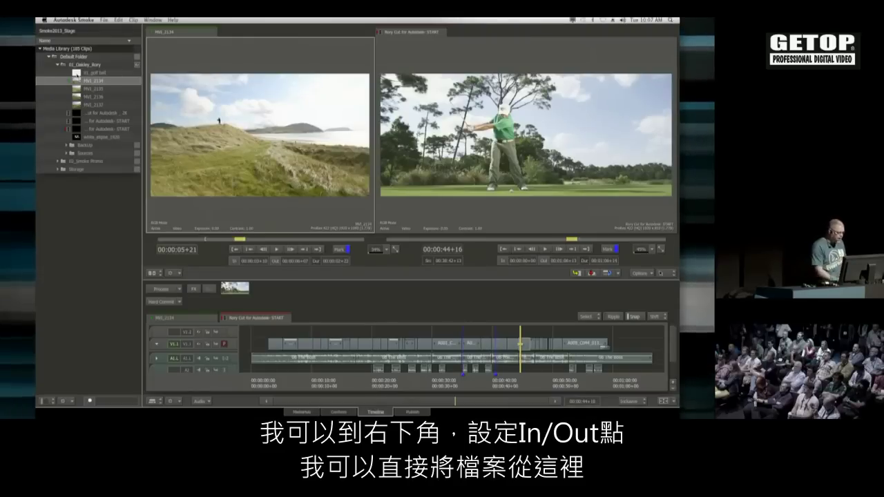
drag(104, 80, 652, 343)
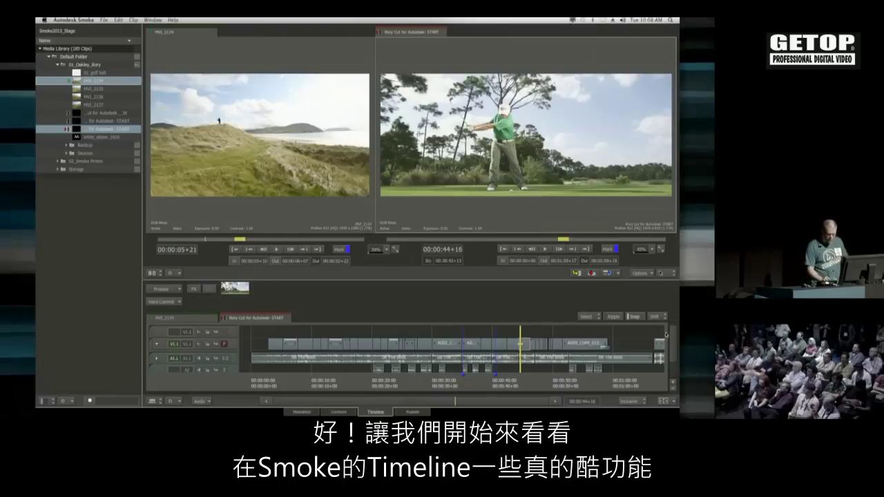
- Preview the white Oakley logo clip and the MVI_2136 clip in the source viewer
click(94, 136)
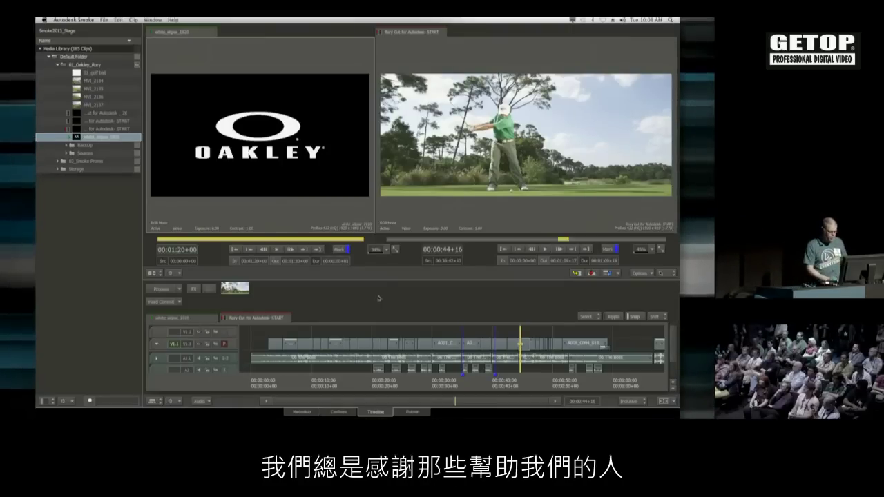
double_click(101, 97)
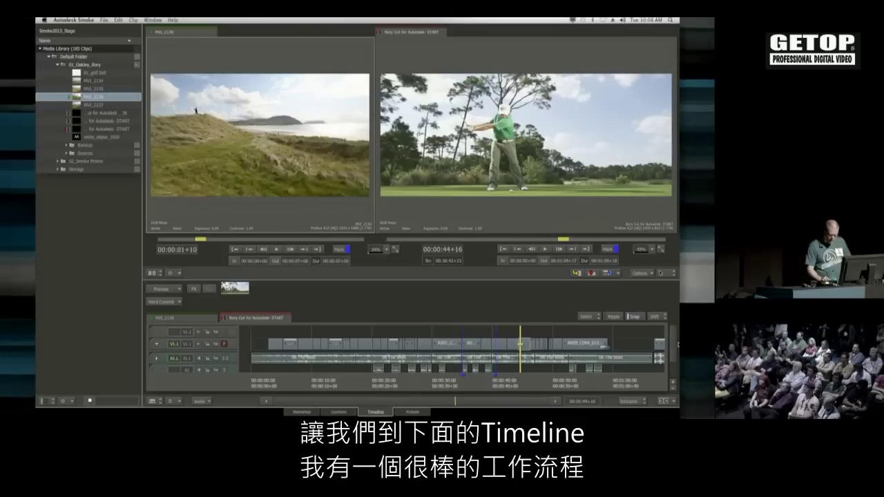
- Check the bunker shot in the sequence and park the playhead at 00:00:43+07 on the following close-up of the golfer in blue
scroll(673, 352, down, 2)
drag(674, 352, 673, 351)
drag(407, 353, 443, 352)
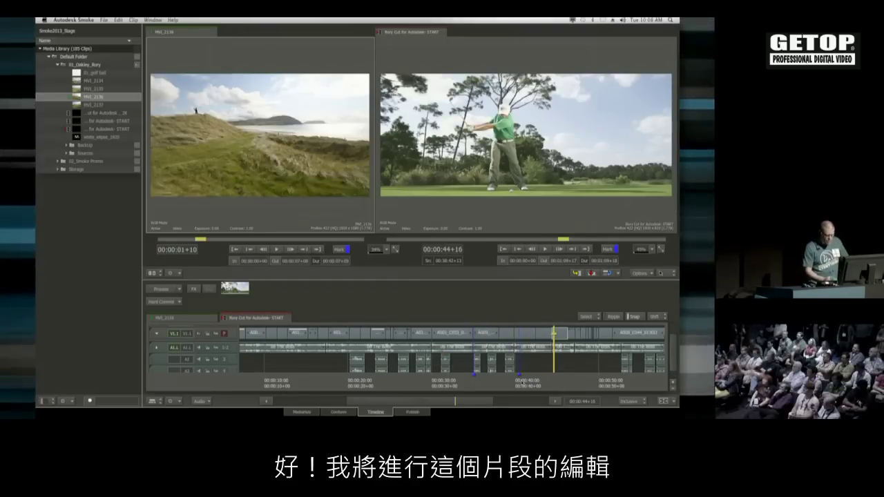
drag(465, 404, 476, 405)
mouse_move(527, 389)
mouse_down()
mouse_move(542, 389)
mouse_move(501, 389)
mouse_move(514, 391)
mouse_up()
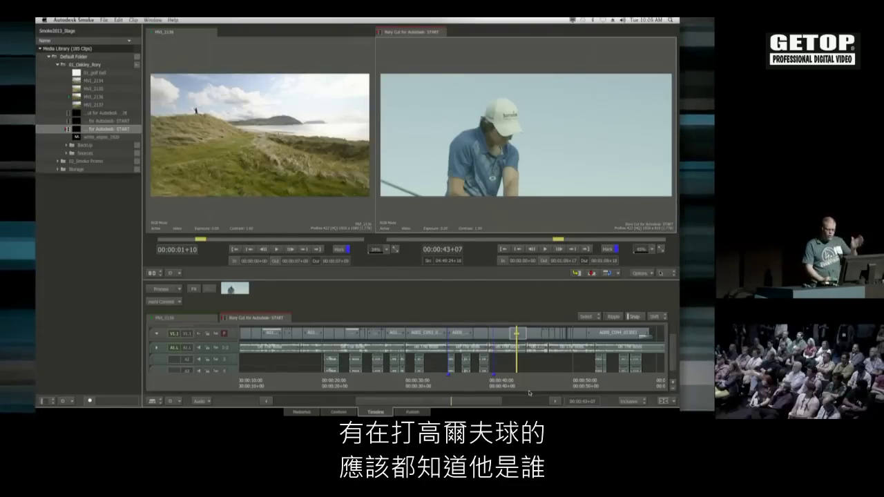
drag(442, 378, 454, 327)
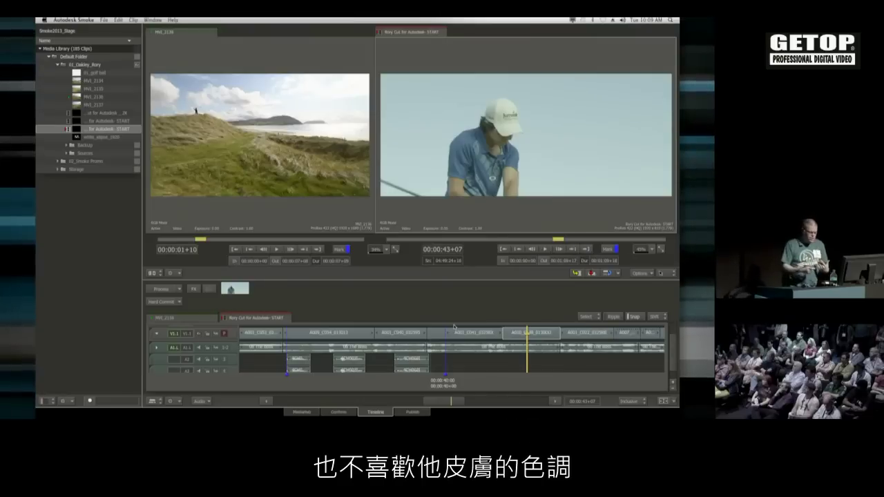
drag(475, 381, 468, 379)
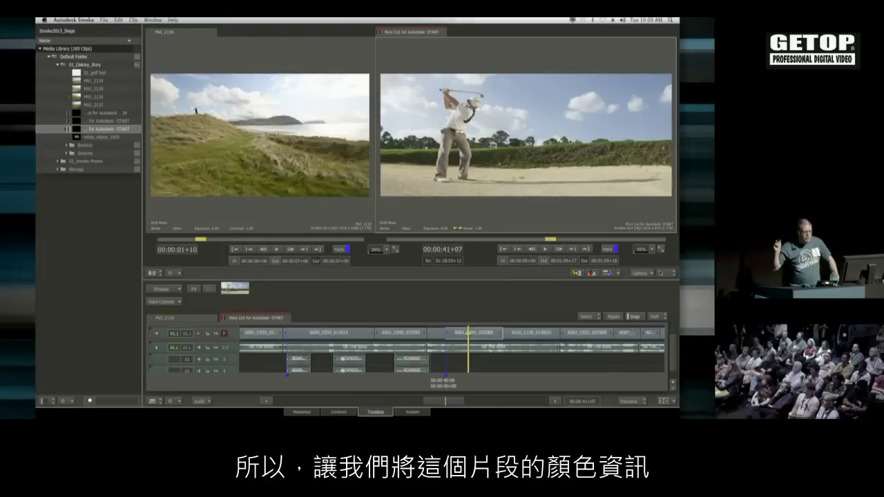
drag(501, 384, 527, 385)
- Switch the viewer to Triptych Player, showing the bunker shot at 00:00:41+07 in the left view and the green-shirt shot in the right one
mouse_move(677, 110)
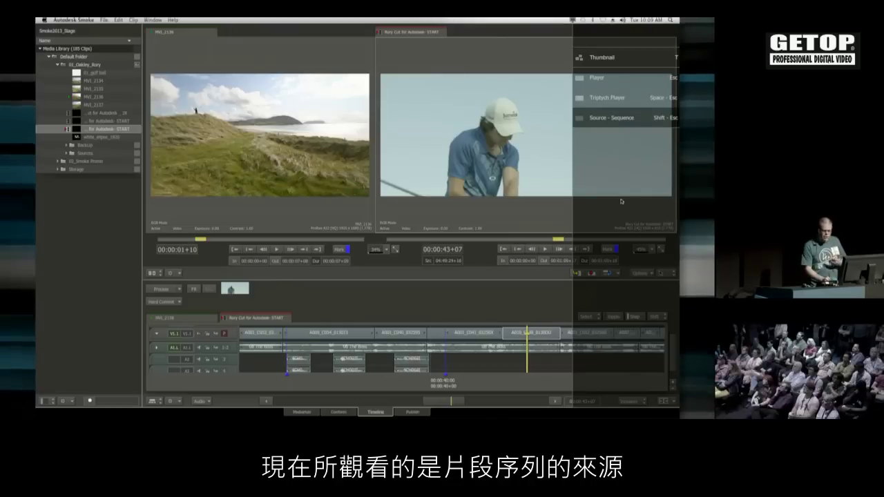
click(606, 97)
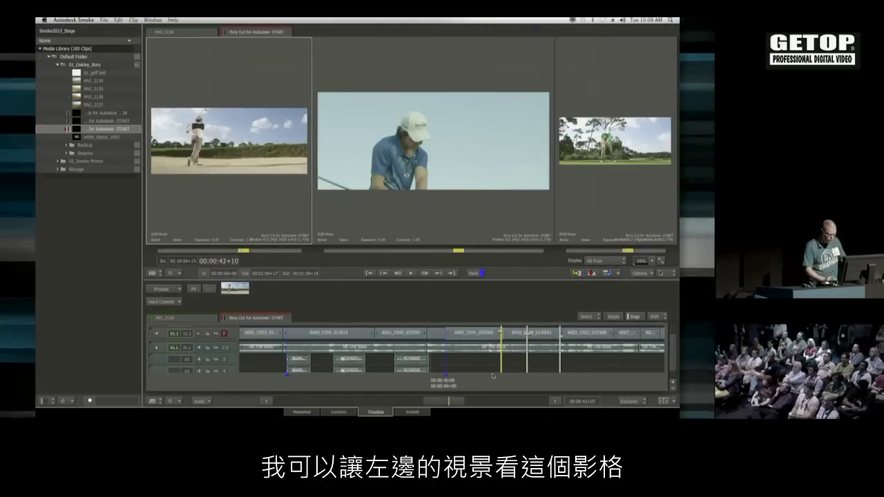
click(458, 383)
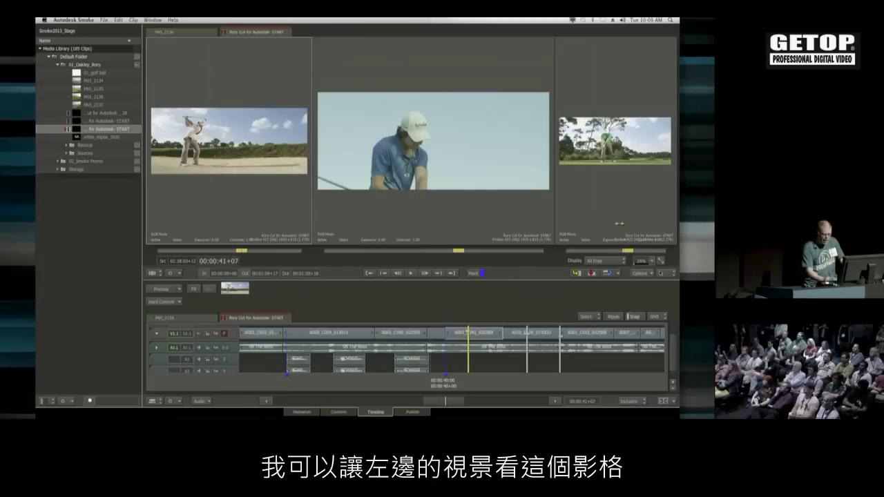
click(563, 379)
drag(565, 379, 586, 379)
- Resize the triptych views so the bunker and close-up views are large and the green-shirt view is small
drag(313, 215, 345, 187)
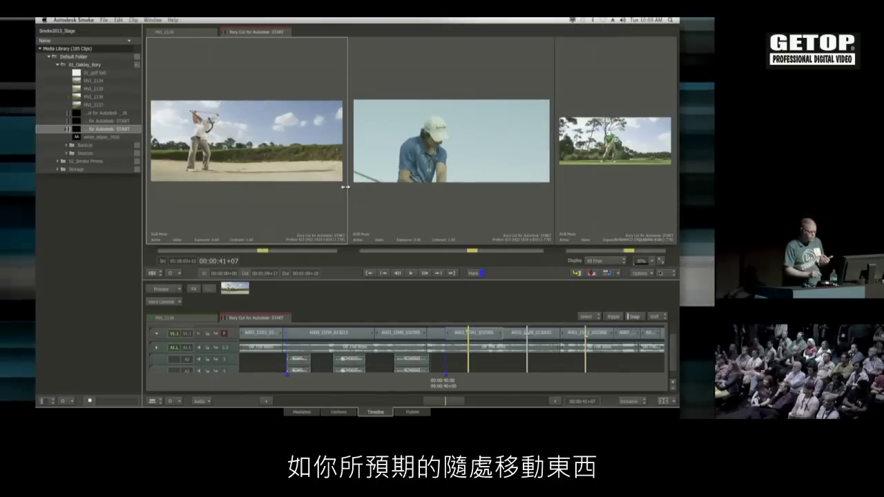
drag(555, 211, 607, 210)
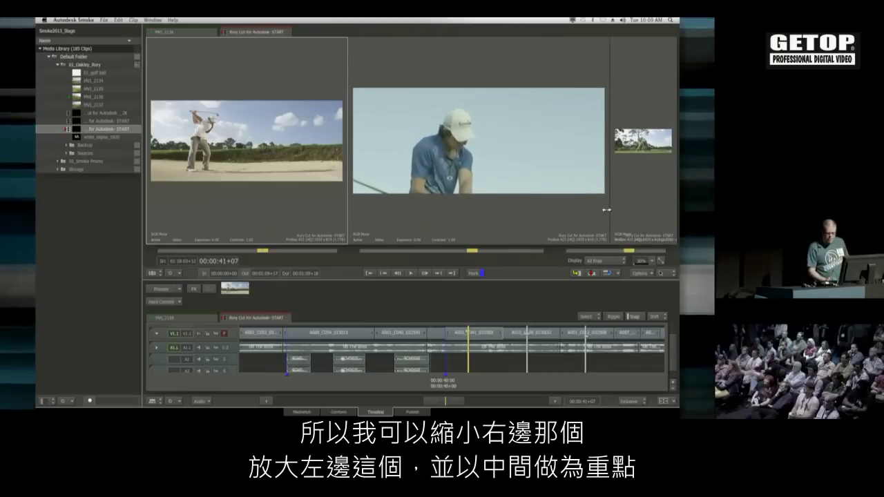
drag(347, 212, 383, 212)
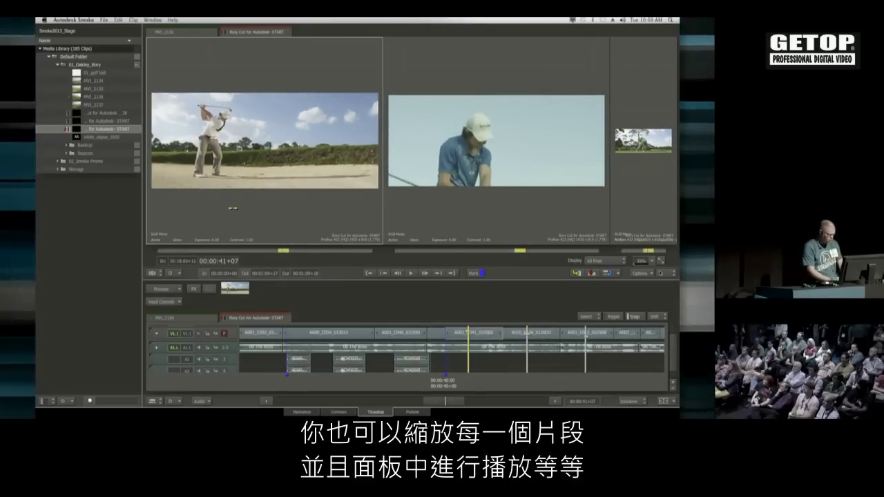
drag(279, 182, 237, 177)
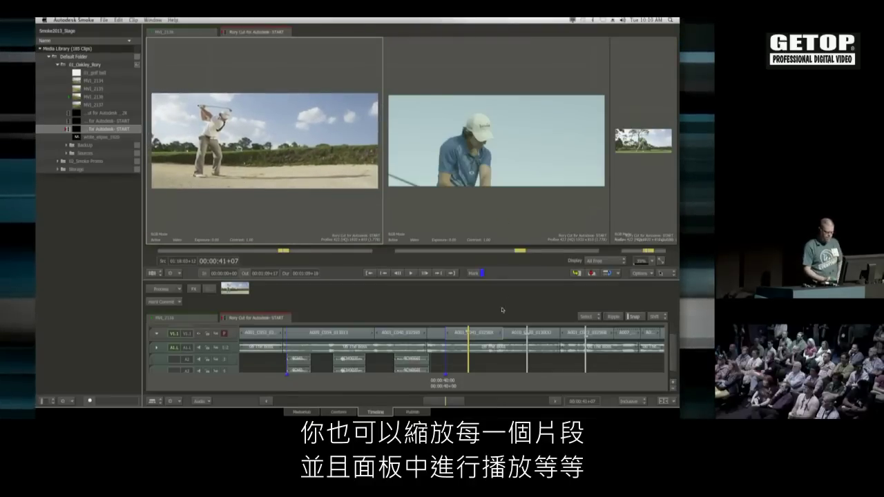
- Add a Colour Correct effect to the bunker clip, try a strong green offset change, and undo the change
click(486, 338)
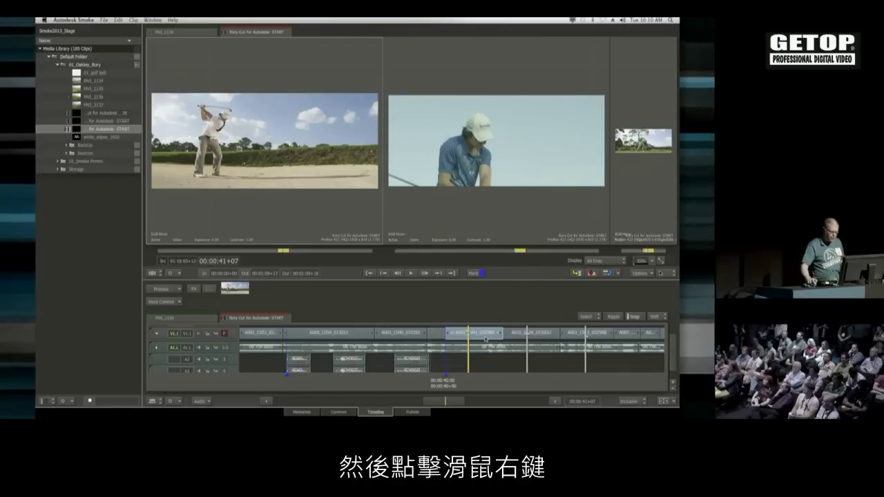
click(194, 290)
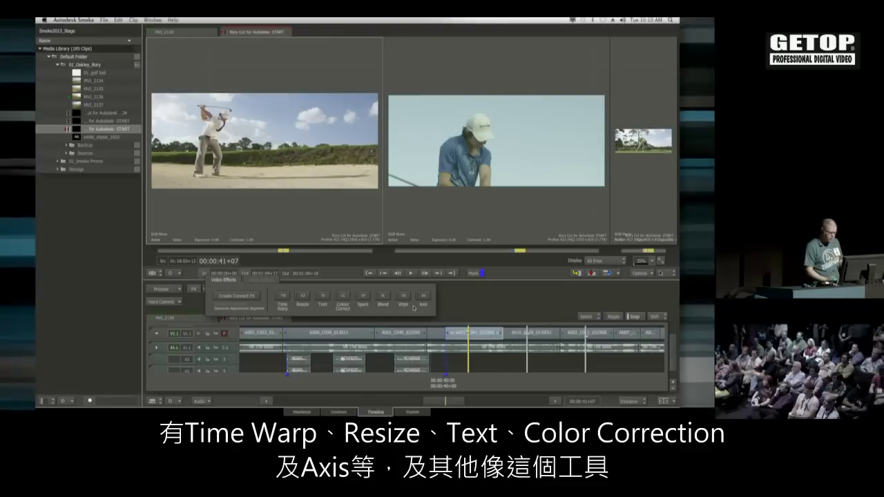
click(343, 295)
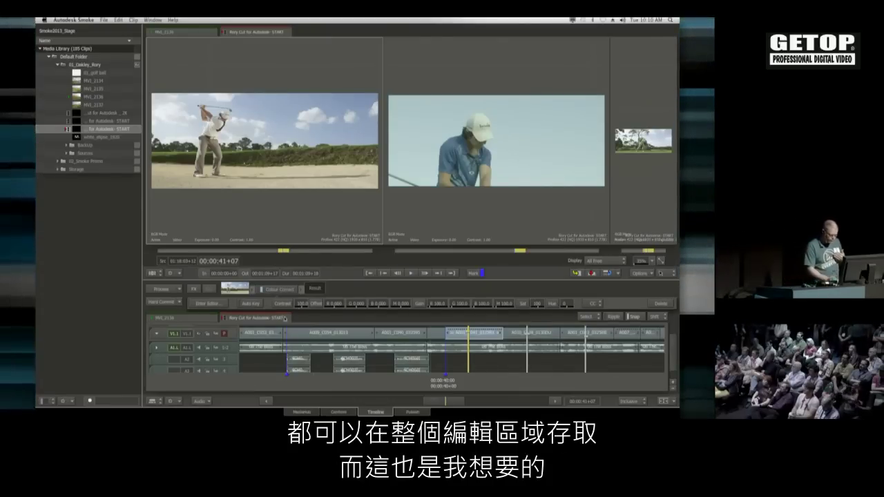
drag(357, 303, 384, 311)
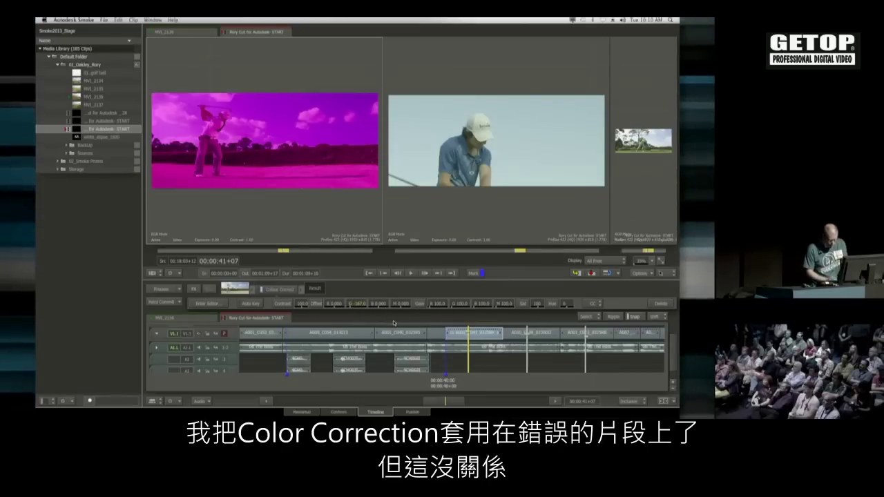
key(ctrl+z)
- Set the left triptych view to frame 00:00:41+19 of the bunker shot
click(524, 385)
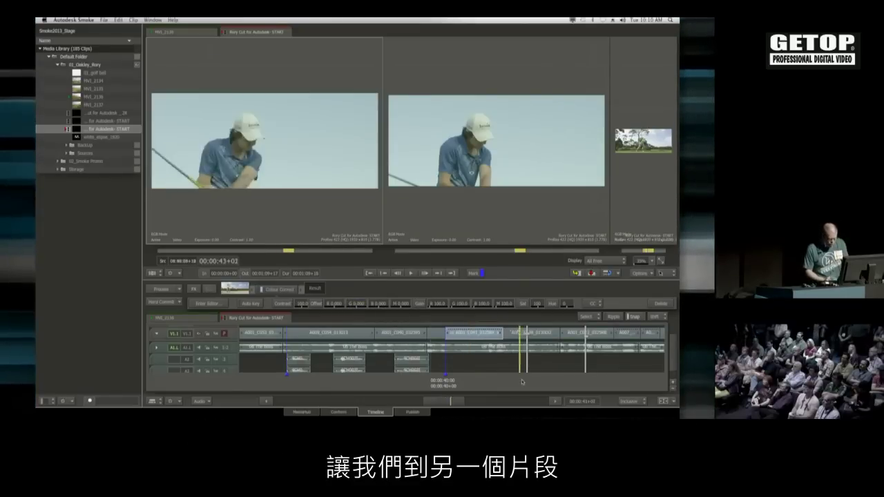
drag(524, 385, 482, 384)
- Delete the Colour Correct effect from the bunker clip
click(527, 334)
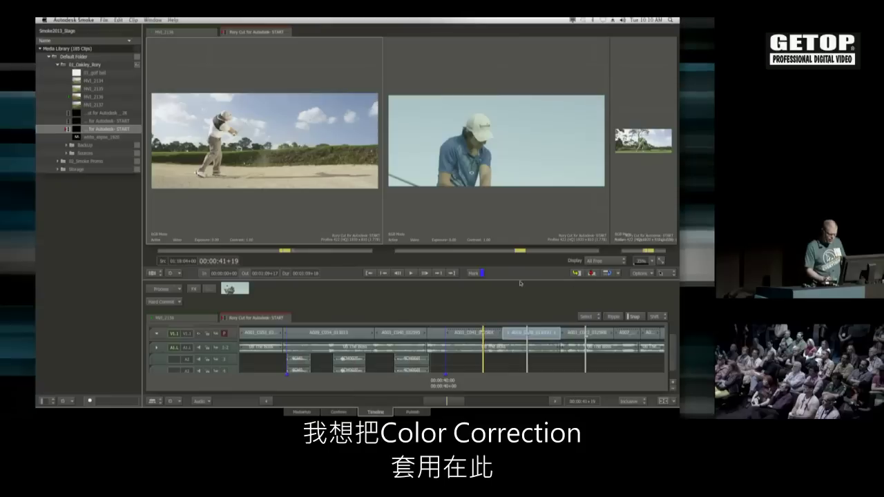
click(469, 337)
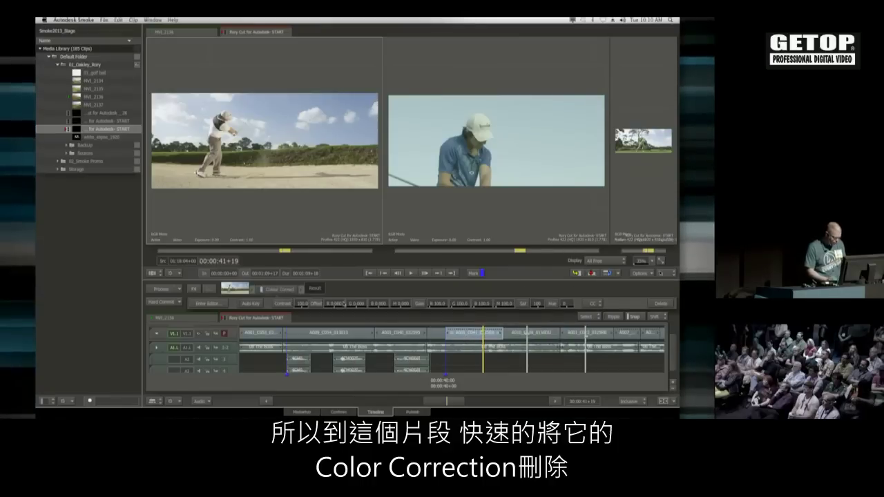
key(Delete)
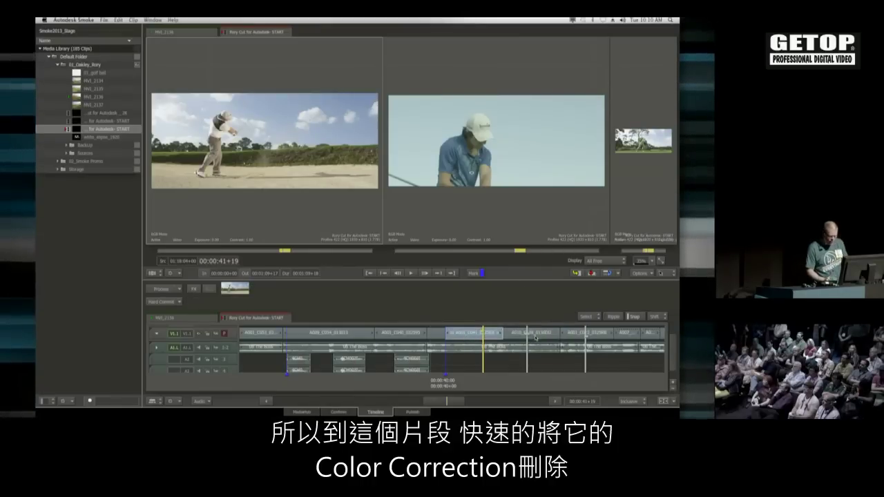
- Add a Colour Correct effect to the close-up clip of the golfer in blue, then try a lower red gain and undo it
click(529, 334)
click(194, 289)
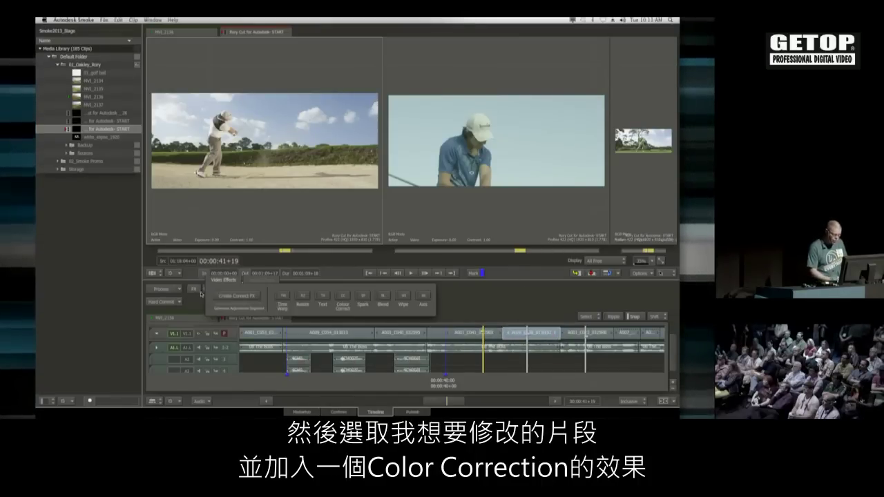
click(343, 298)
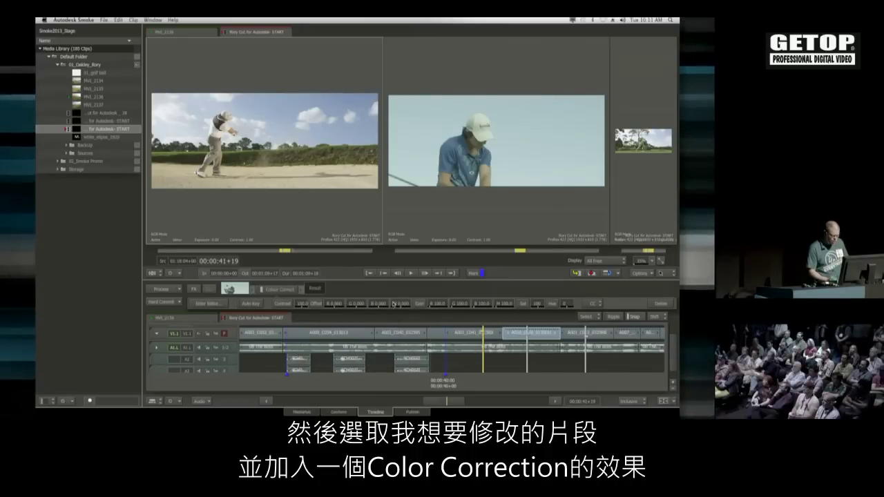
mouse_move(440, 304)
mouse_down()
mouse_move(430, 305)
mouse_move(466, 305)
mouse_move(441, 304)
mouse_up()
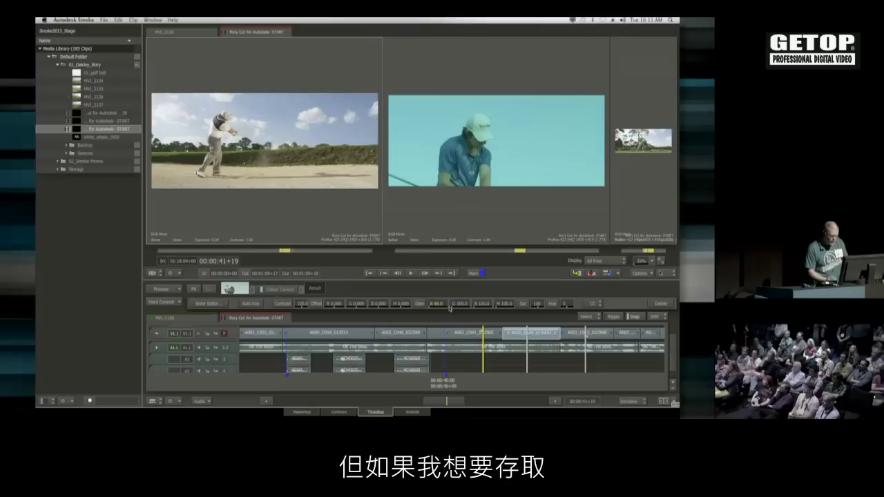
key(super+z)
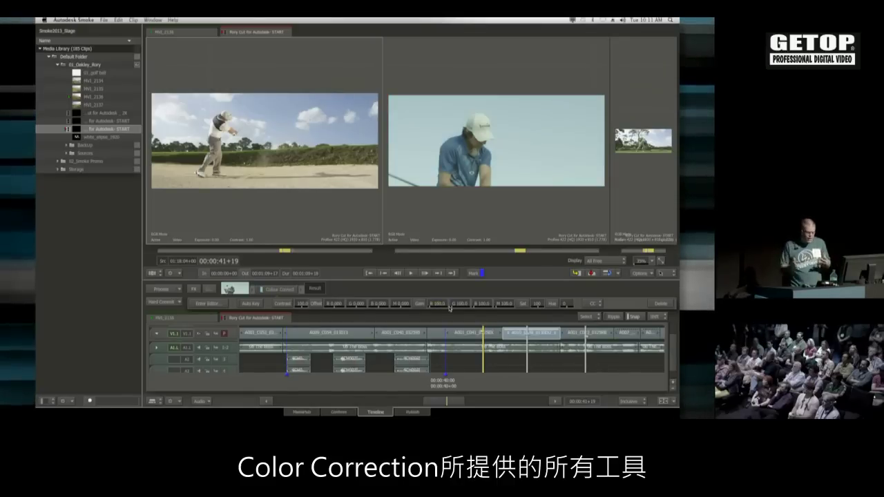
- Open the full editor of the close-up's Colour Correct effect and switch it from CC to the Colour Warper
click(205, 306)
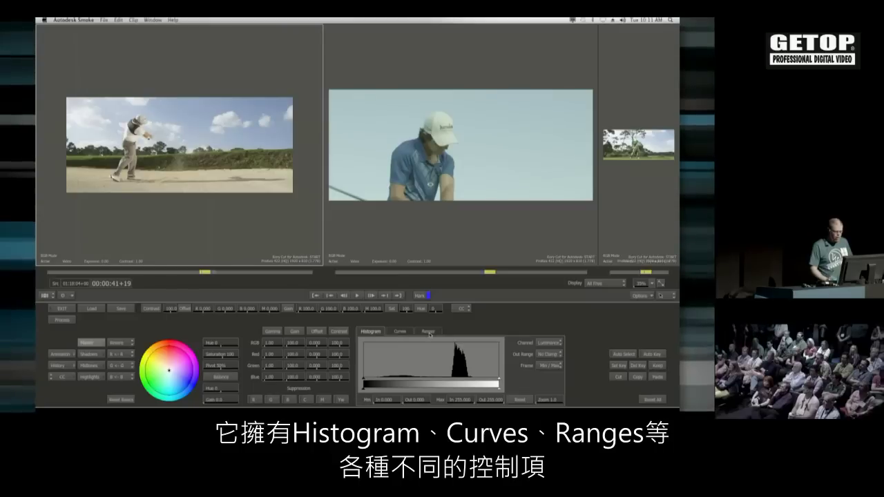
click(398, 331)
click(382, 333)
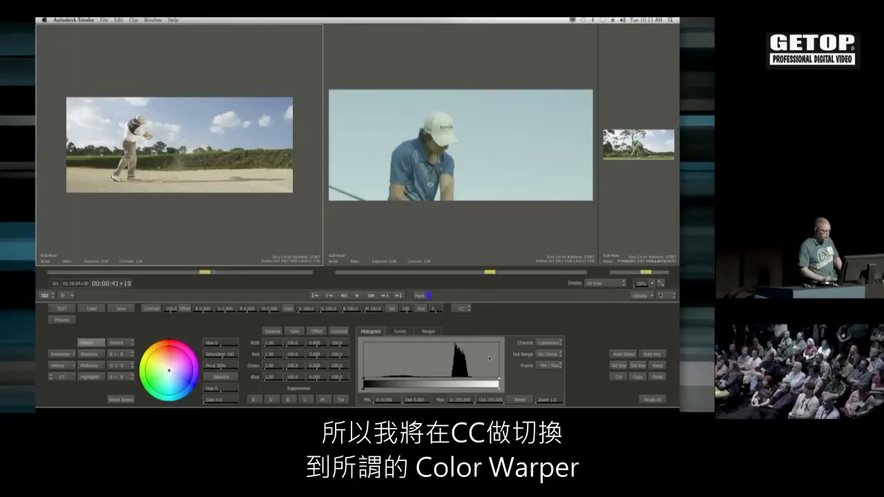
click(65, 378)
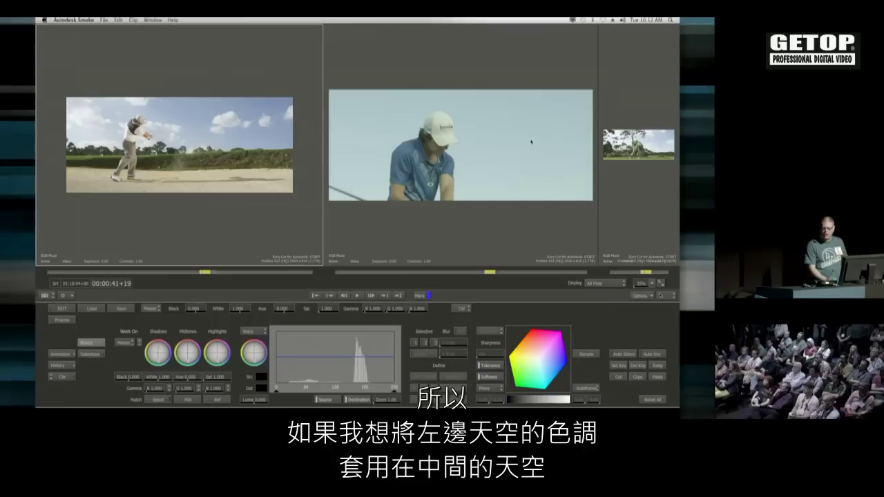
- Try matching the close-up's sky to the bunker shot's blue sky with the Master correction, then undo the match
click(158, 400)
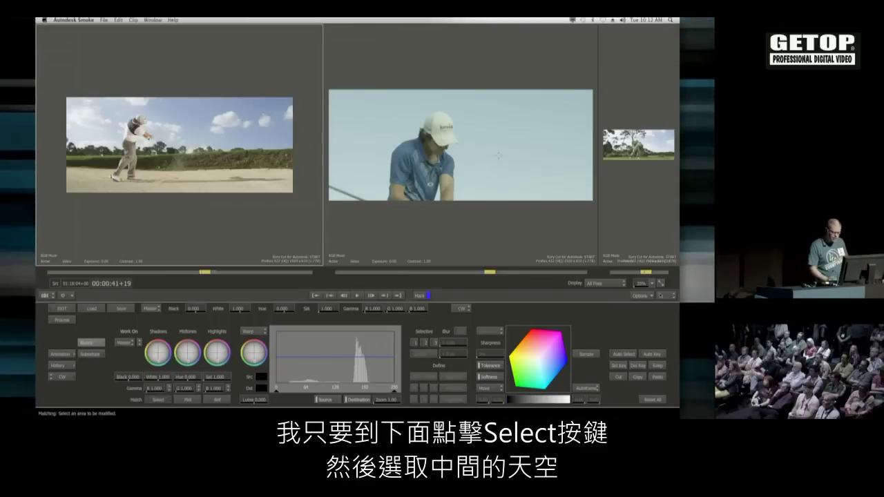
drag(519, 111, 566, 163)
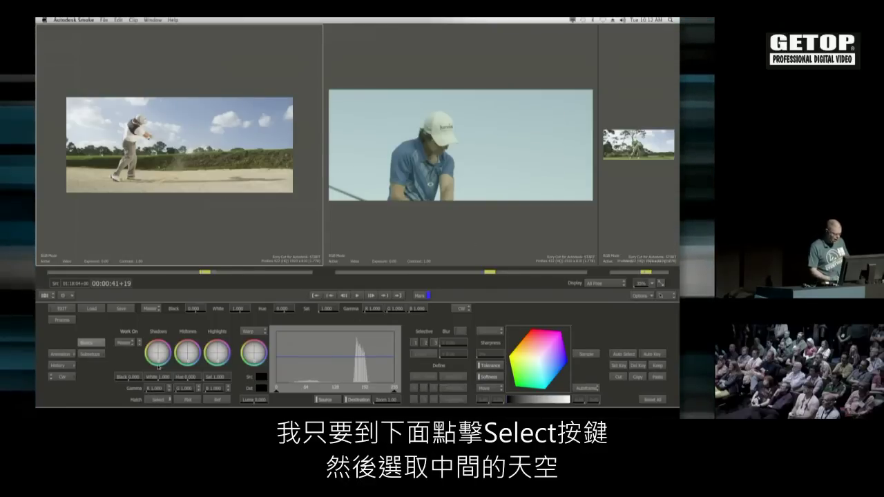
click(159, 400)
drag(189, 114, 193, 117)
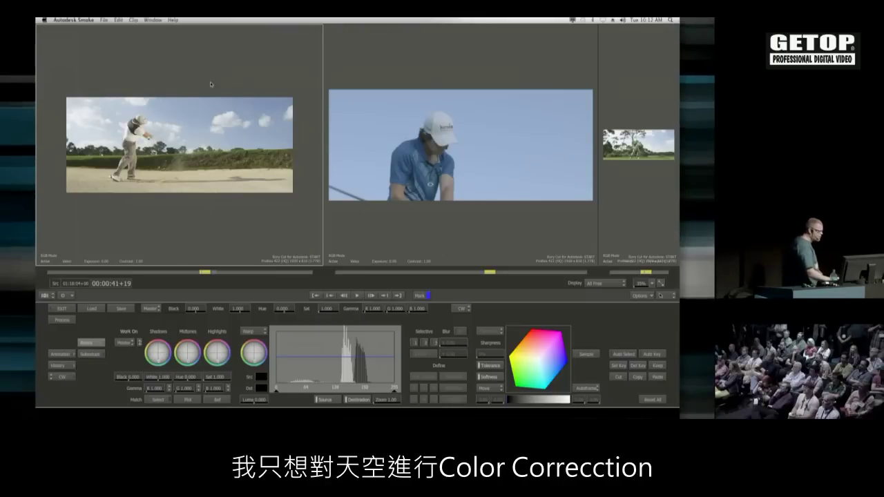
click(118, 19)
click(138, 28)
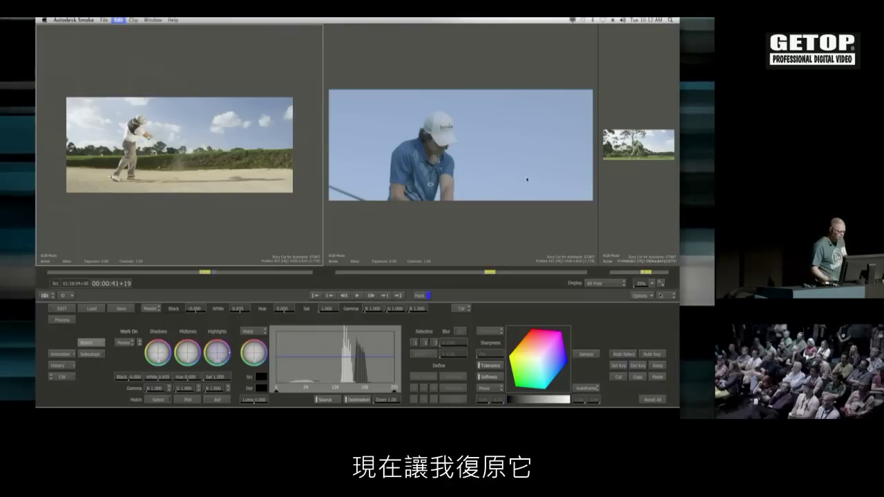
- Switch the Colour Warper from Master to Selective 1 and pick the close-up's sky as its custom colour range
click(149, 308)
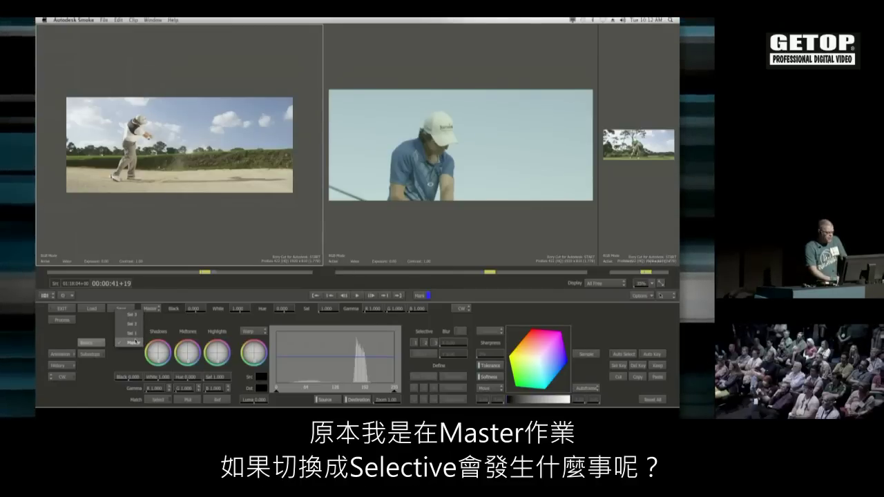
click(136, 341)
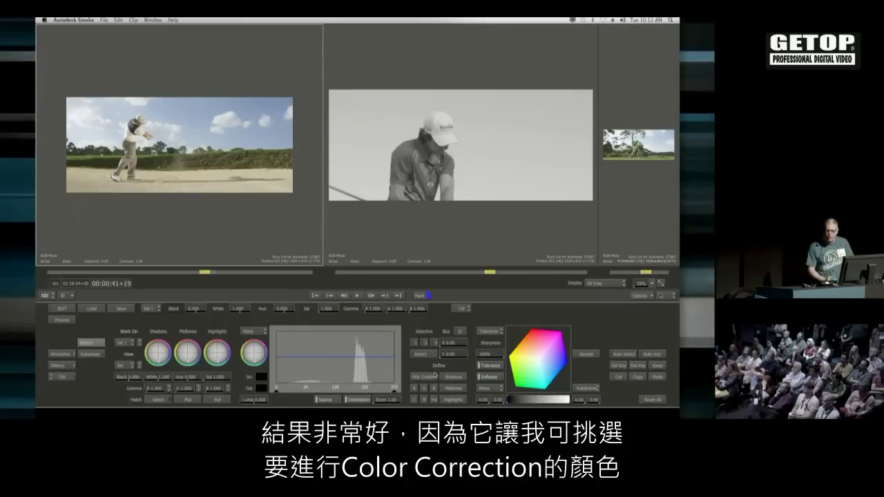
click(434, 375)
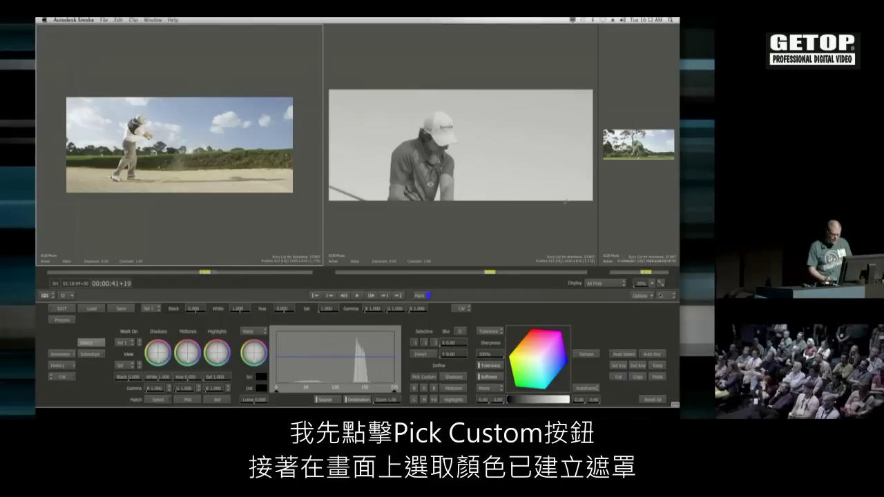
drag(532, 108, 564, 186)
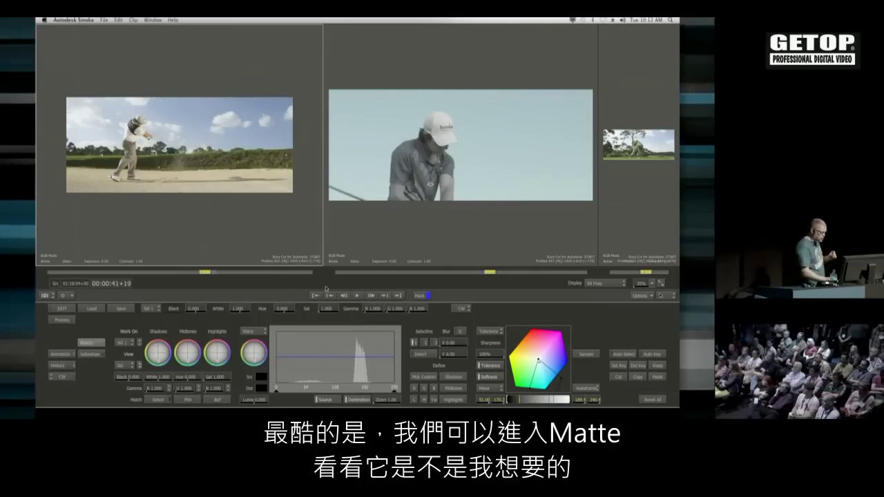
- Show the Selective 1 matte and sample the remaining sky with Tolerance to clean up the selection
click(126, 365)
click(129, 354)
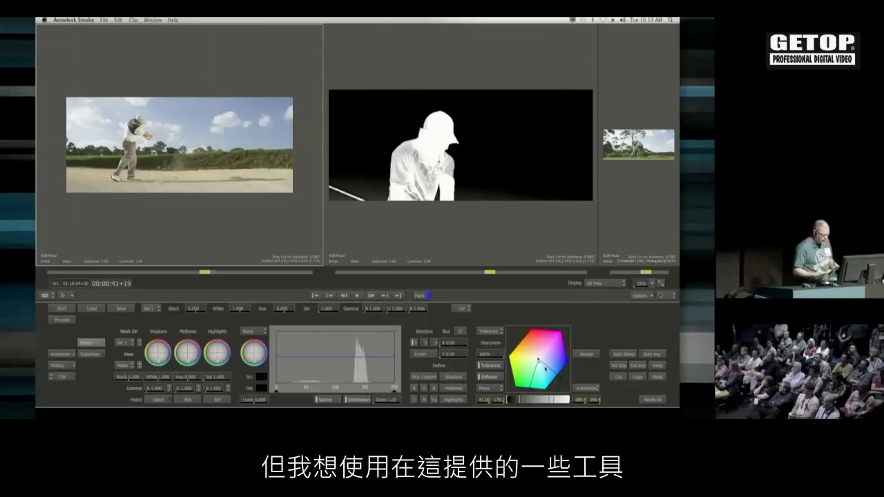
click(490, 333)
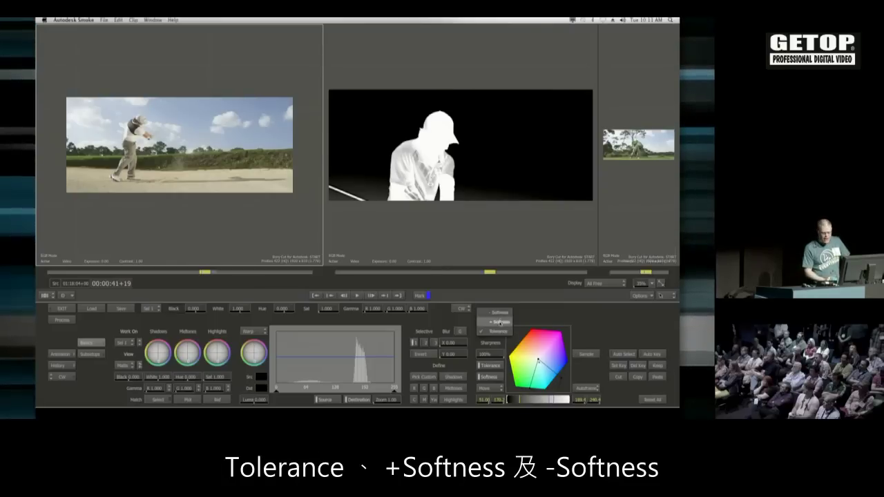
click(496, 331)
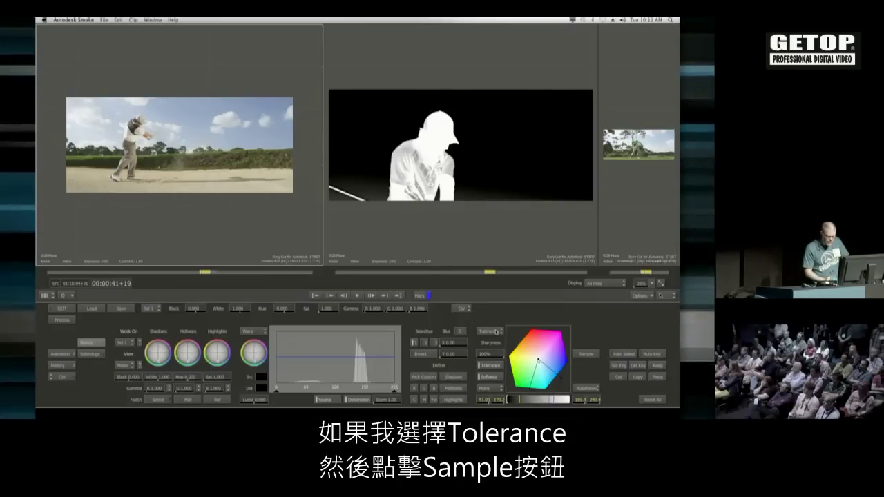
click(581, 356)
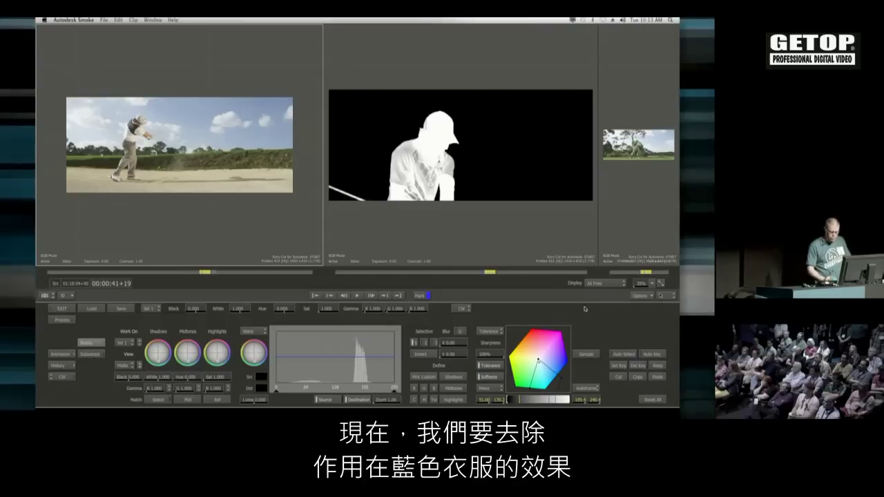
- Sample the golfer's blue shirt with -Softness to remove it from the Selective 1 matte
click(489, 331)
click(499, 314)
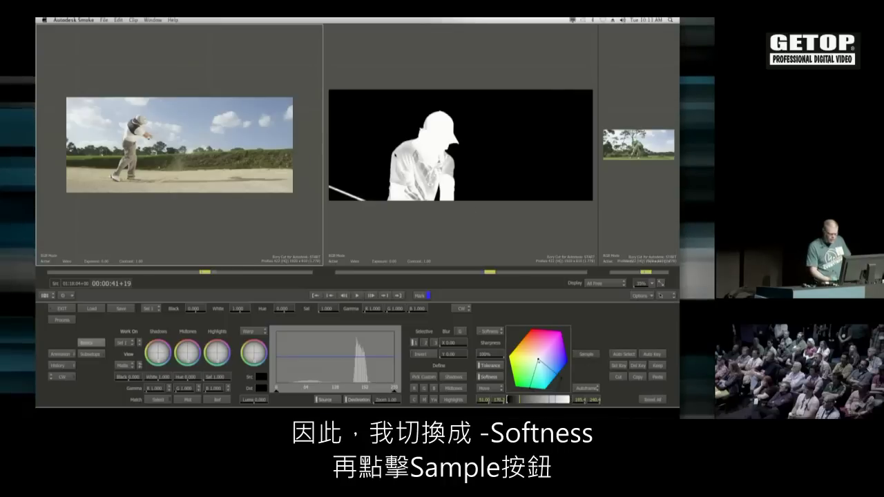
click(586, 354)
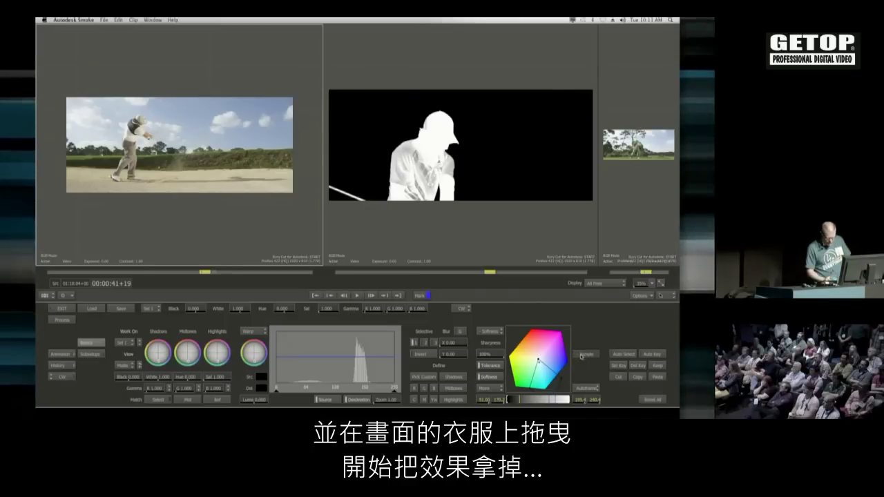
drag(407, 169, 410, 170)
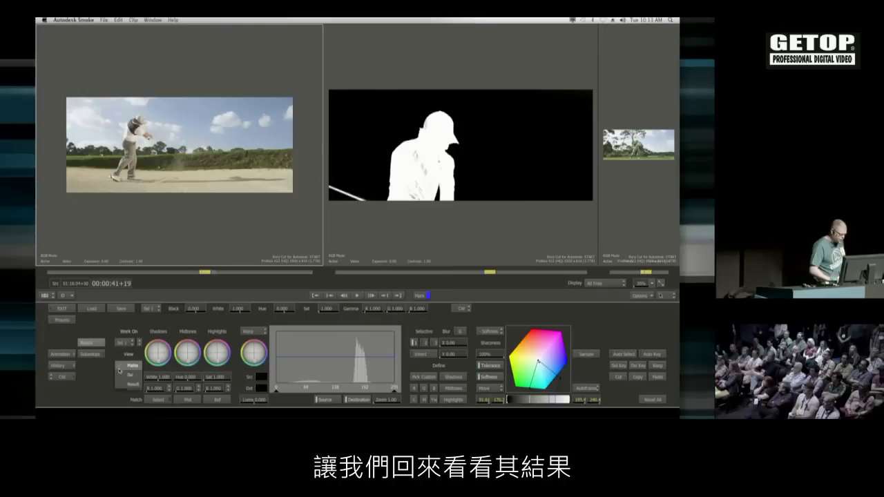
- Return to the Result view and test the sky selection by pushing its highlights towards blue-violet, then reset them
click(123, 364)
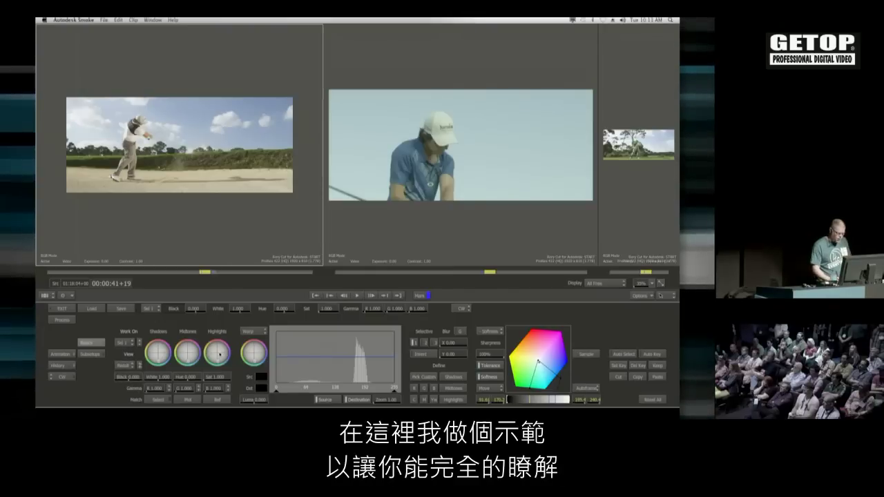
drag(232, 339, 300, 355)
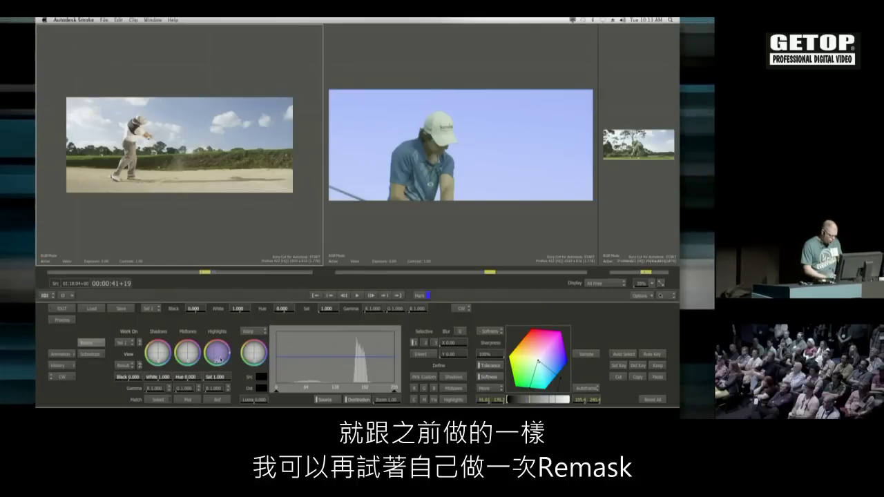
click(219, 358)
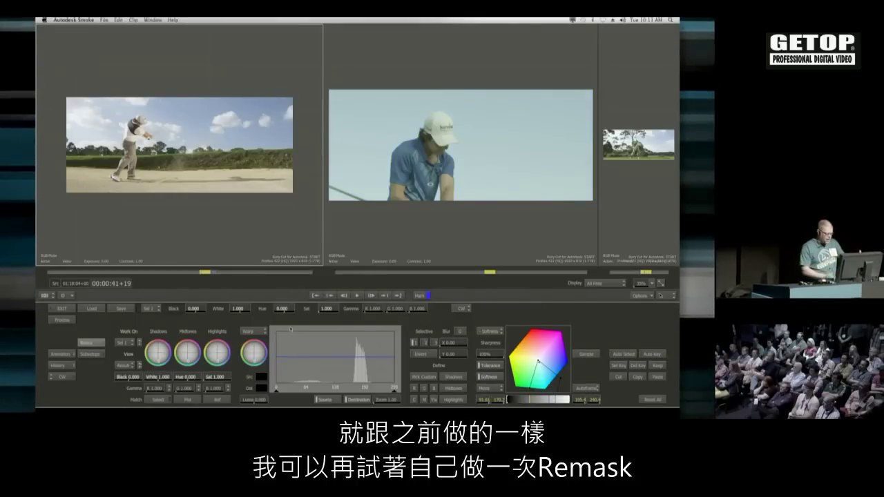
- Match the close-up's selected sky to the blue sky of the bunker shot within Selective 1
click(157, 399)
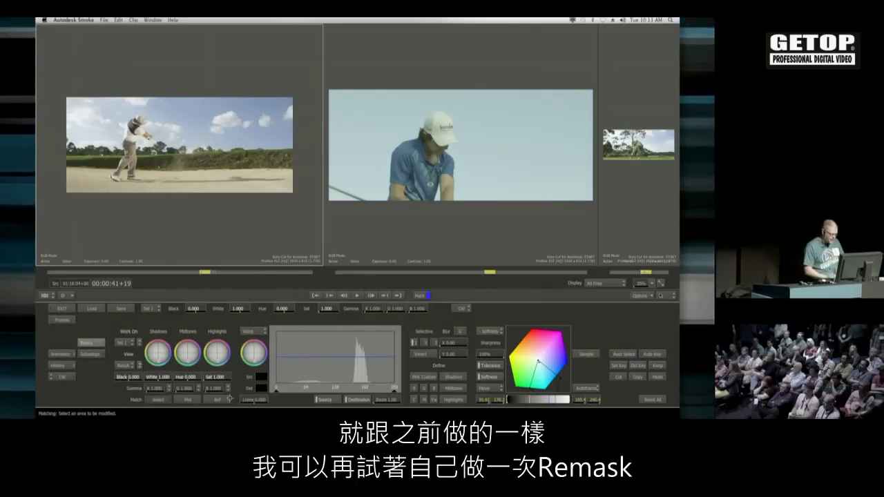
click(537, 121)
click(159, 400)
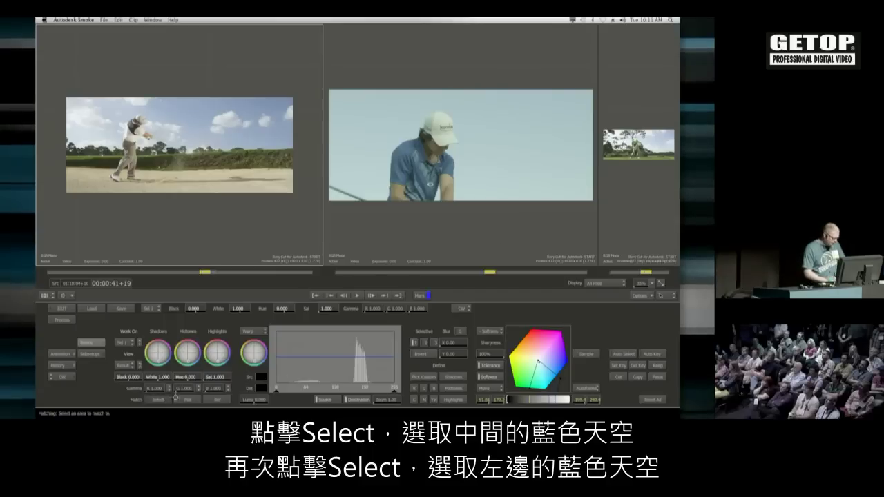
click(195, 118)
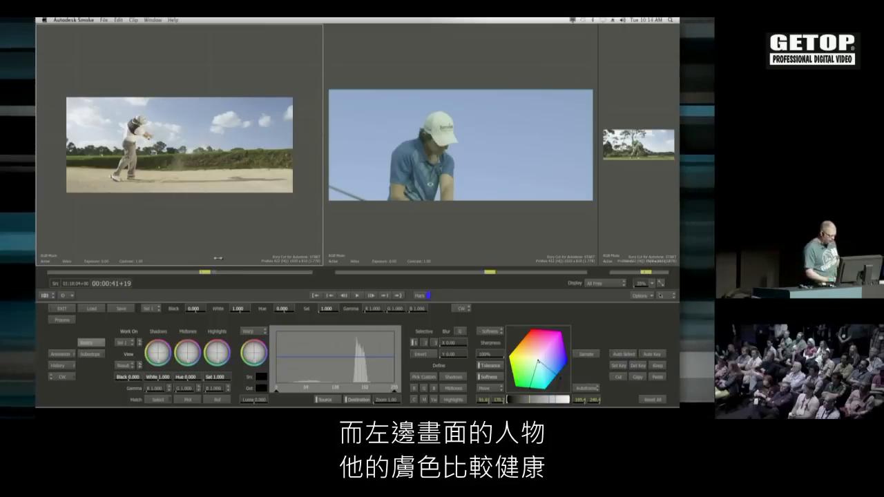
- Set the left reference view to frame 00:00:41+01 and enlarge both golfers in their views for a skin-tone comparison
drag(213, 279, 202, 272)
scroll(125, 207, up, 5)
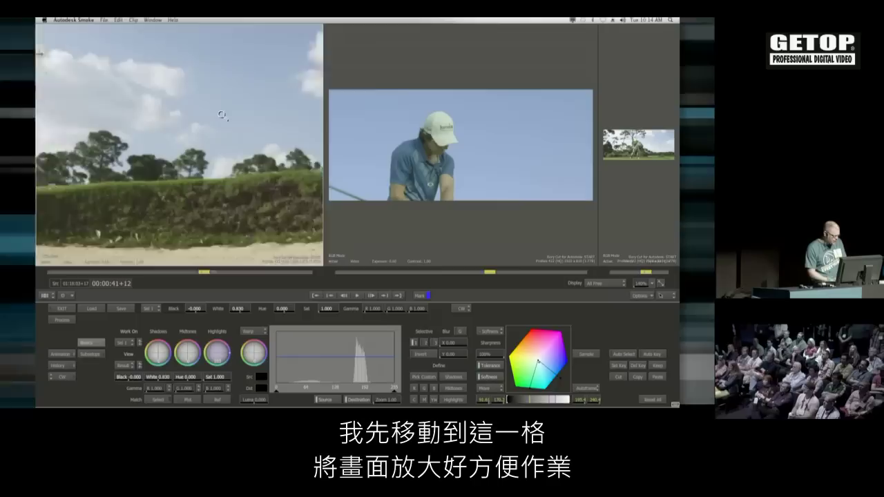
drag(204, 256, 200, 255)
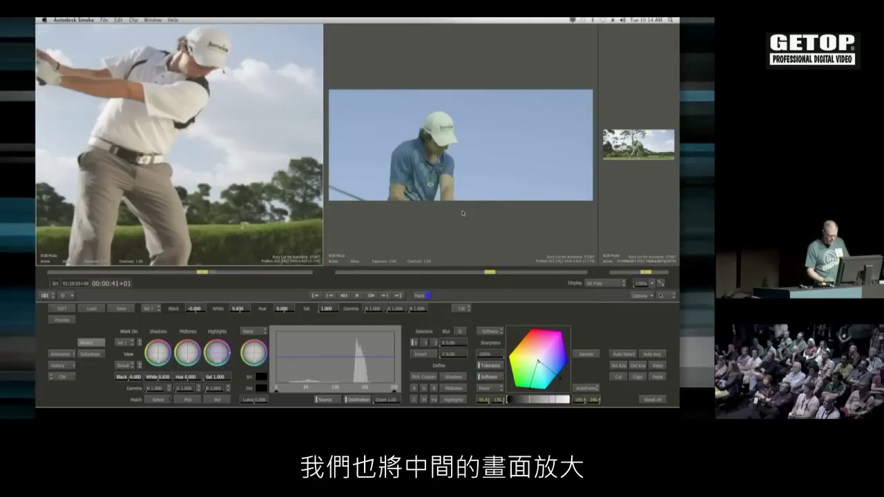
scroll(423, 229, up, 5)
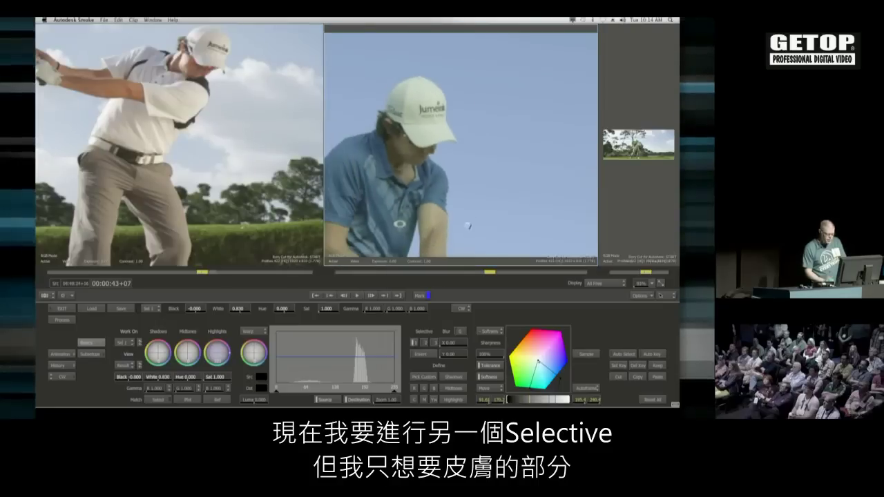
drag(487, 195, 473, 198)
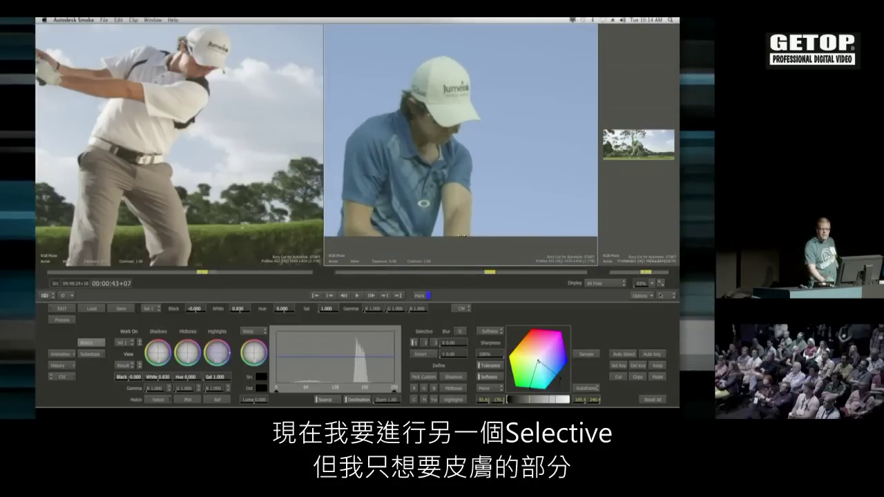
- Switch the correction to Selective 2 and pick the close-up golfer's forearm skin as its custom colour range
click(126, 342)
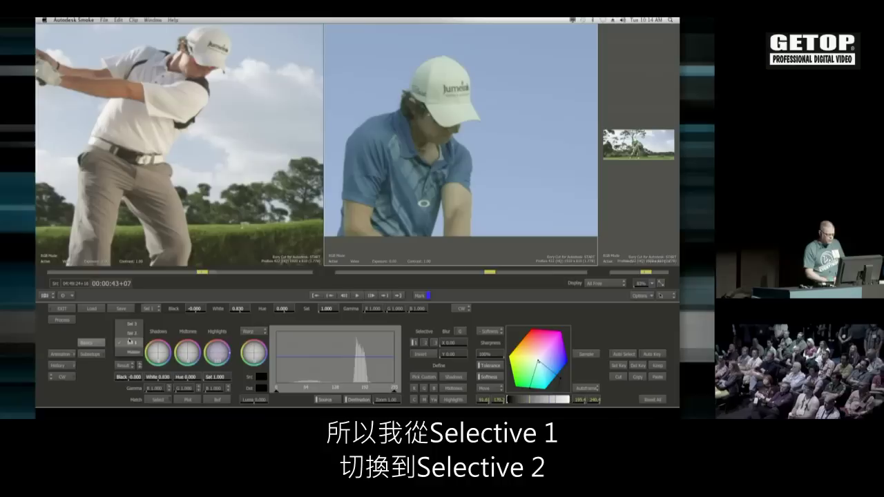
click(130, 332)
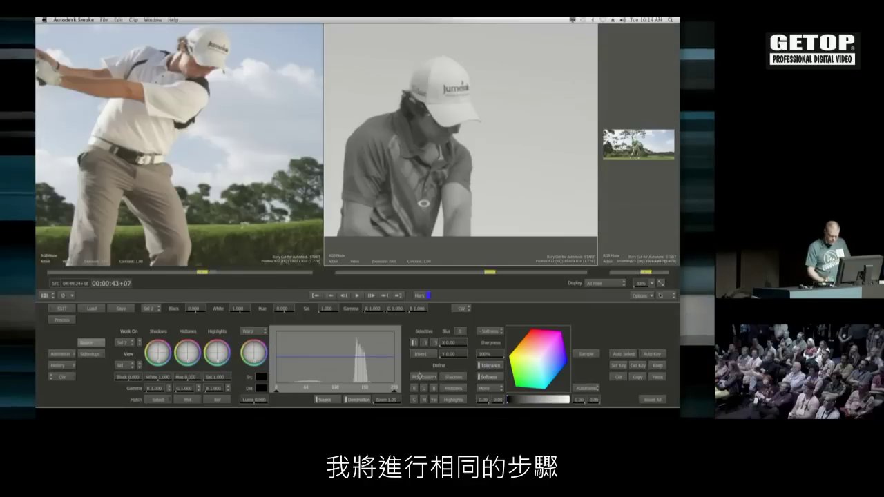
drag(453, 227, 455, 228)
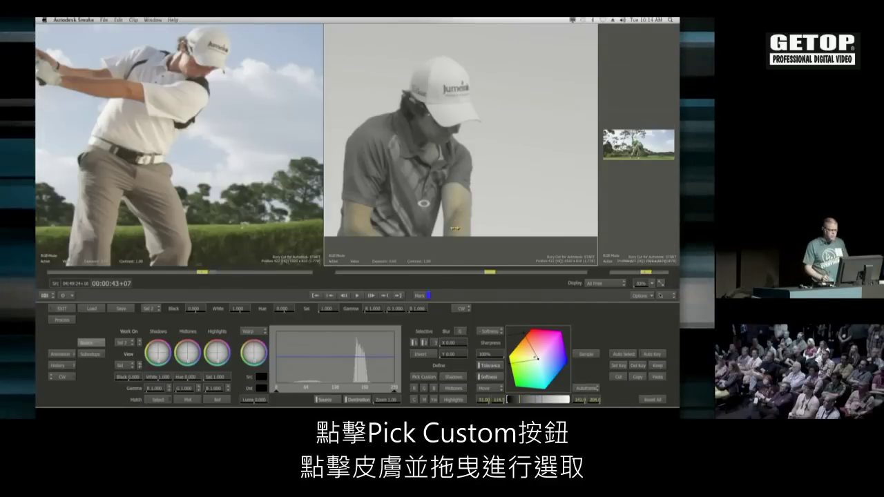
- Match the close-up golfer's skin to the reference golfer's arm in Result view, then soften the orange tint with the highlights colour balance
click(158, 398)
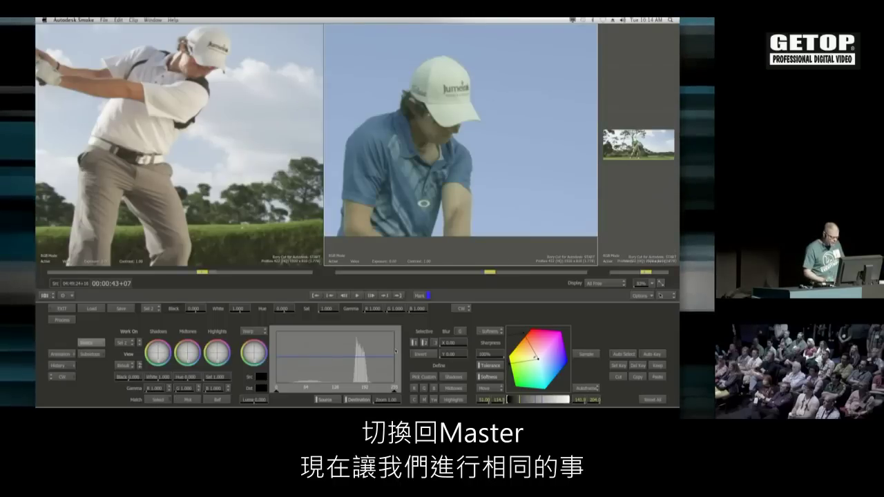
click(159, 400)
click(456, 196)
click(165, 398)
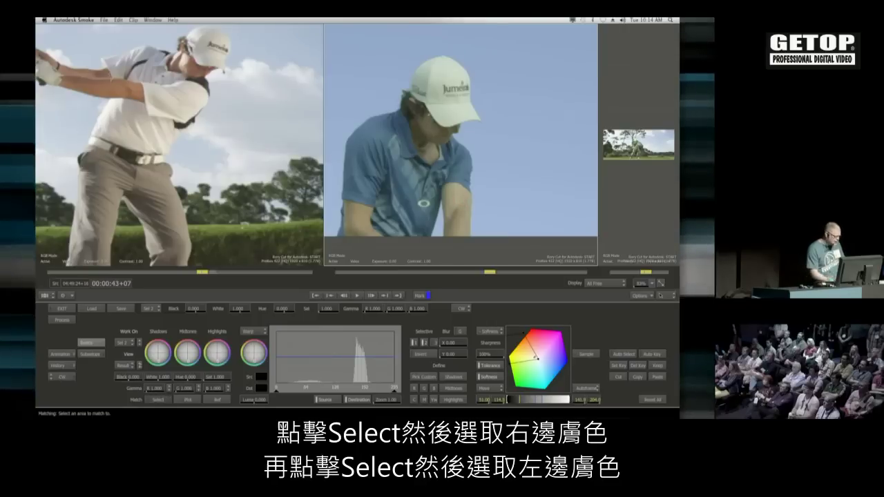
click(117, 87)
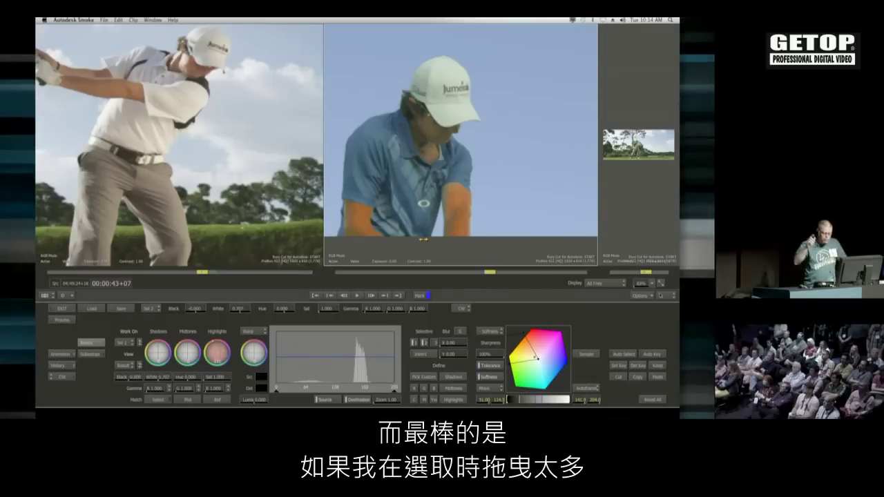
drag(219, 361, 226, 359)
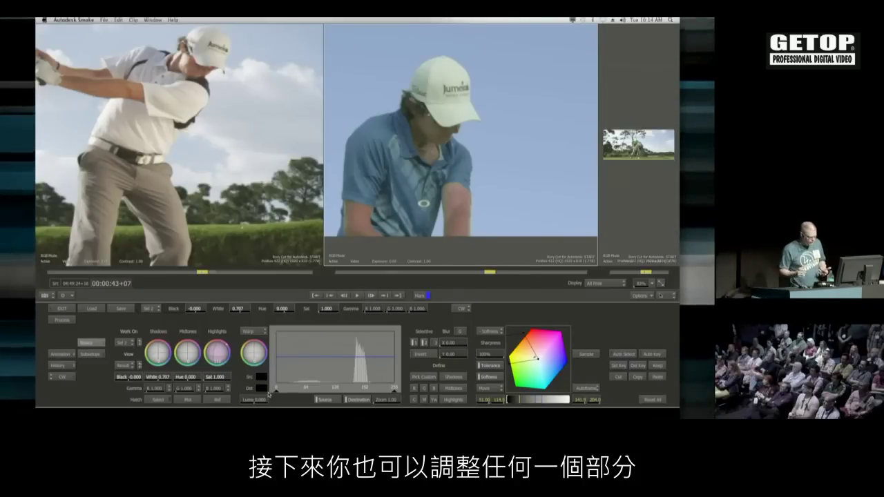
- Leave the effect editor for the two-viewer timeline layout and move the playhead to 00:00:45+02 on the green-shirted golfer's clip
key(Escape)
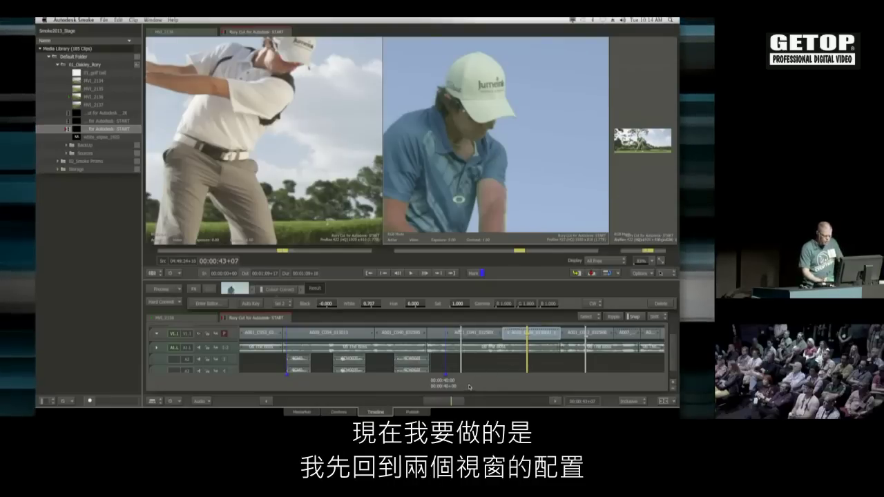
key(alt+2)
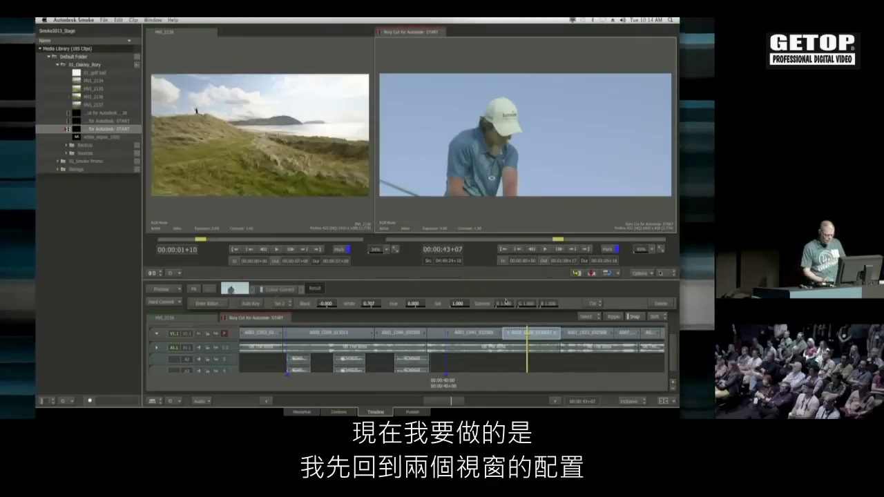
drag(565, 378, 580, 379)
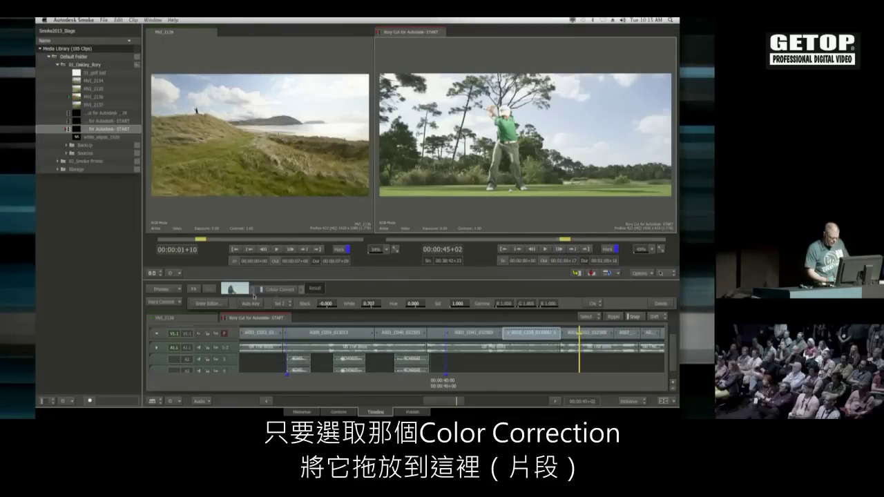
- Copy the close-up clip's Colour Correct effect onto the green-shirted golfer's clip and select the copied effect there
drag(279, 293, 600, 346)
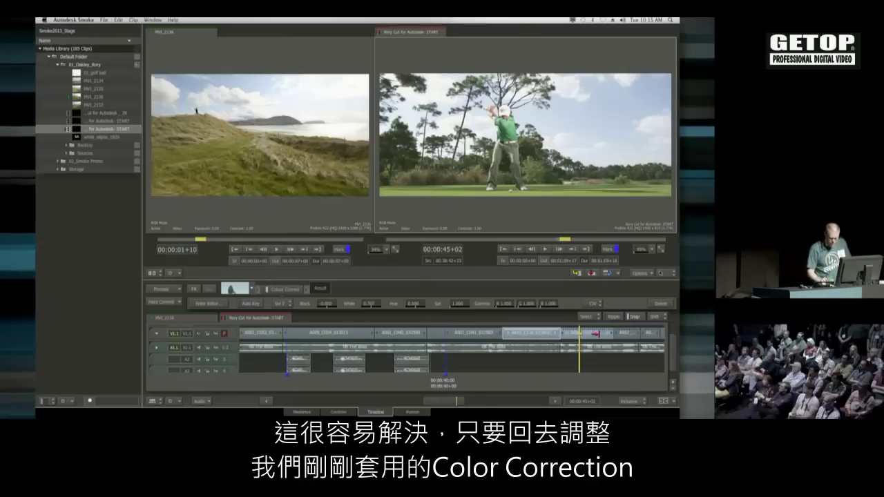
click(595, 332)
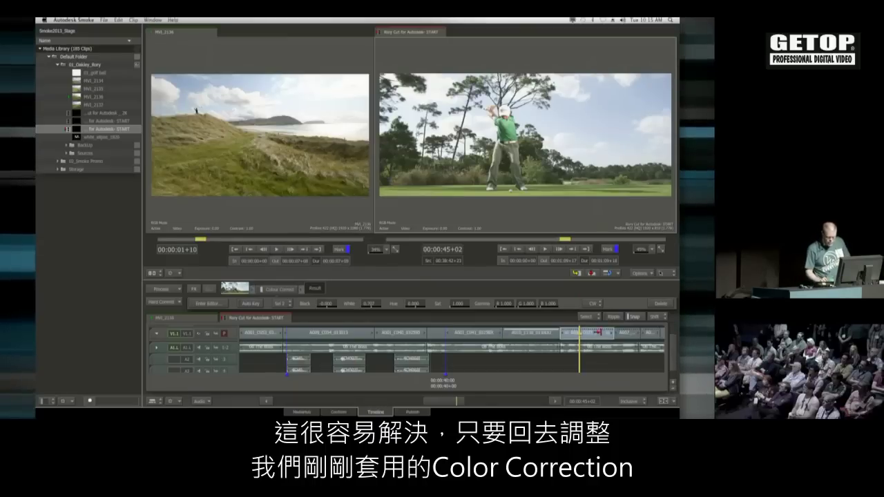
click(279, 290)
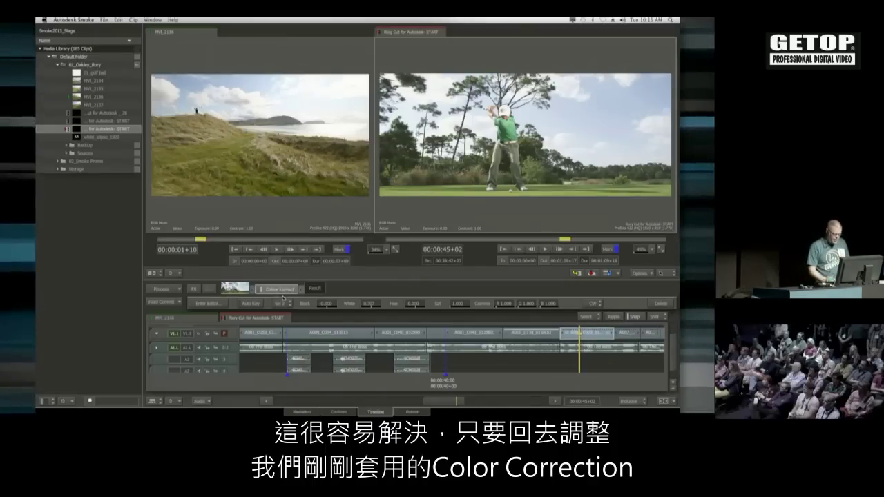
- In the copied correction's editor, switch to Selective 1, pick the green-shirted shot's sky as its custom range, and return to the timeline
click(209, 303)
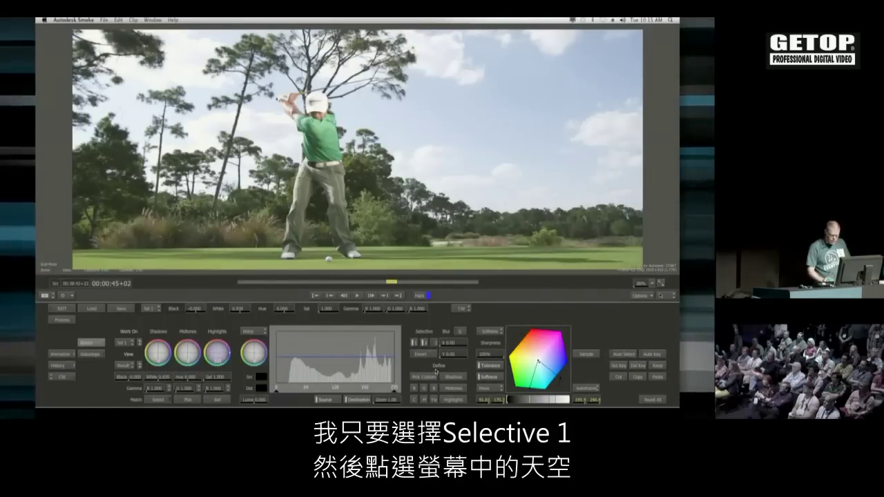
click(437, 117)
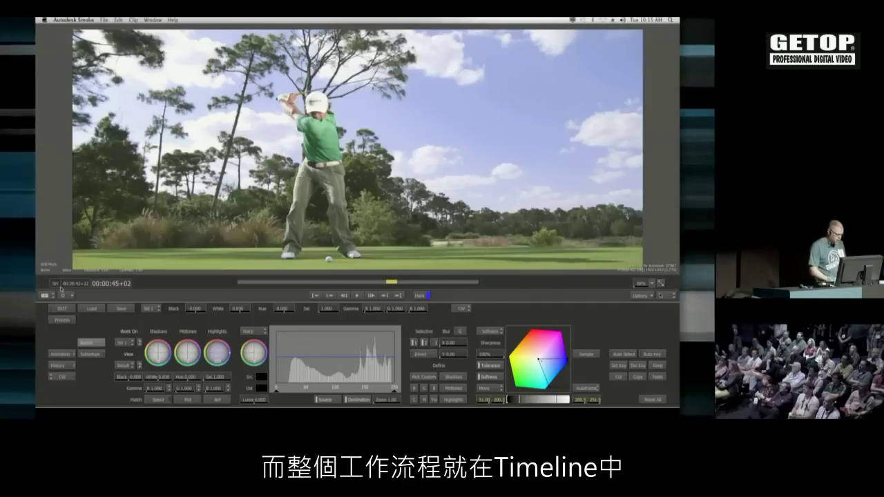
click(60, 308)
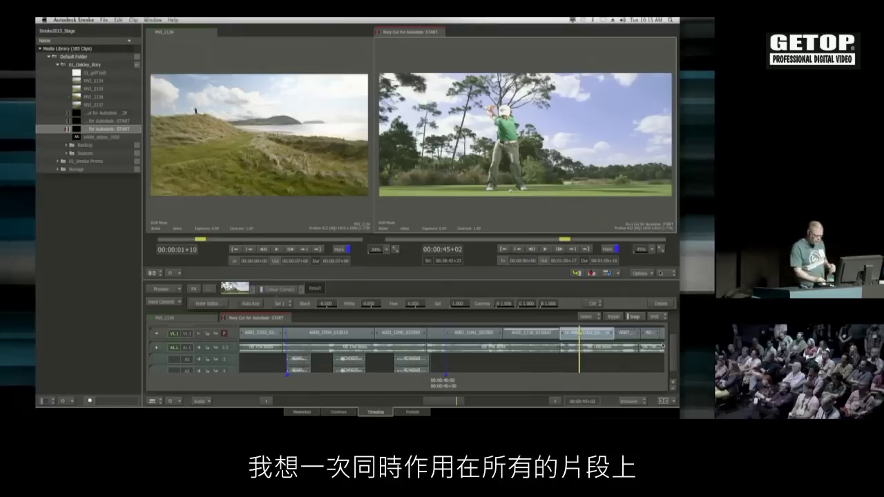
- Create a gap effect segment above the bunker, close-up and green-shirt clips and add a Colour Correct effect to it
drag(675, 356, 672, 341)
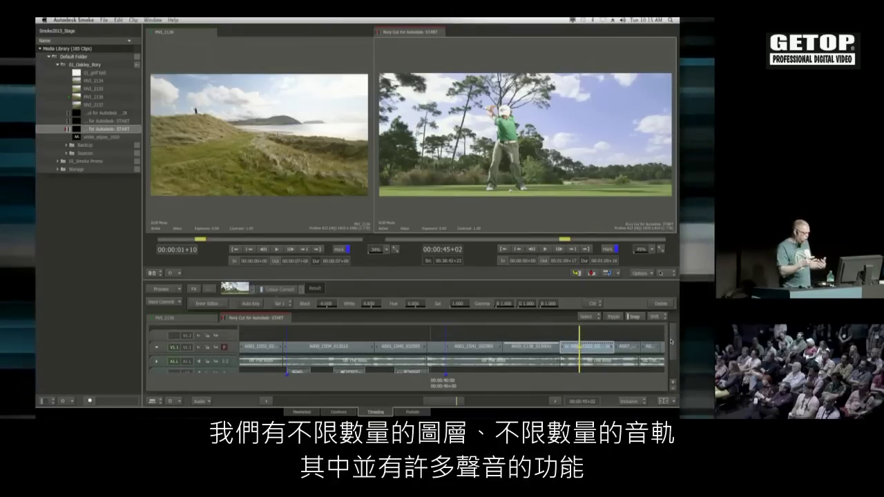
shift+click(479, 350)
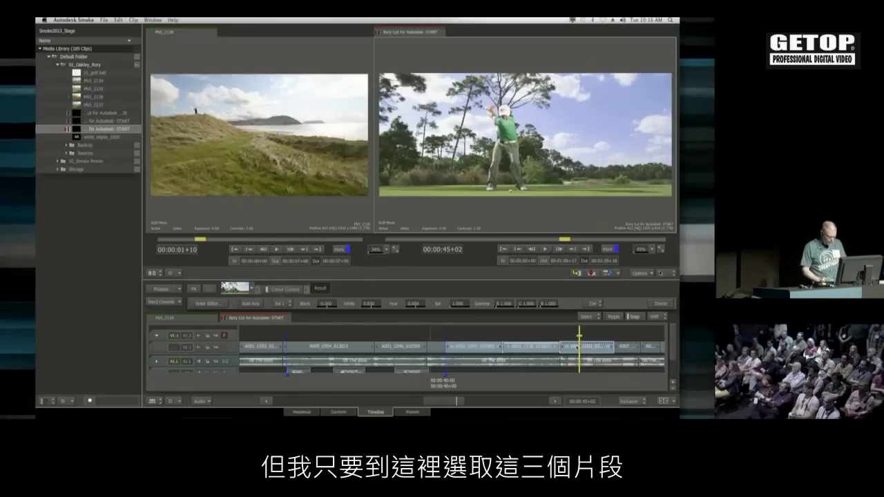
key(alt+g)
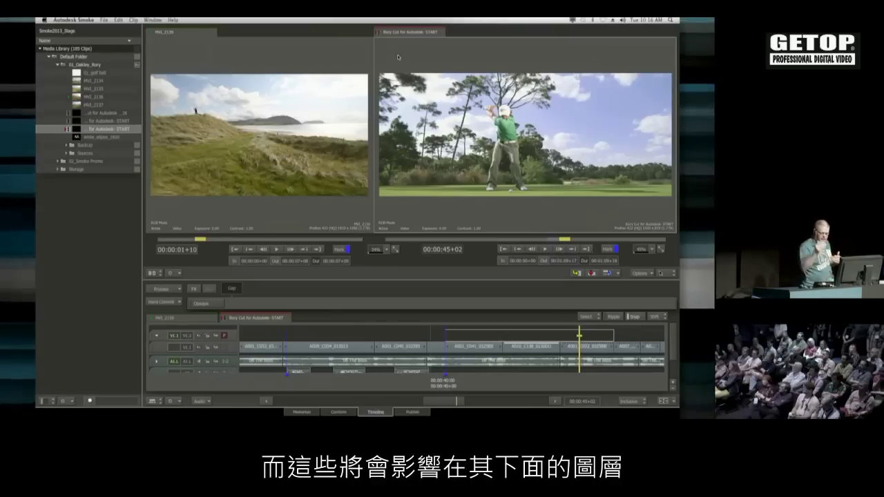
click(194, 289)
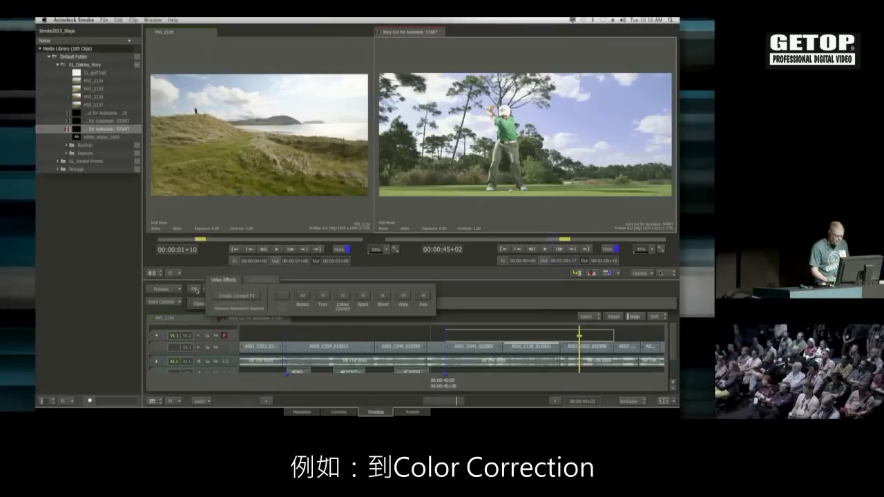
click(342, 295)
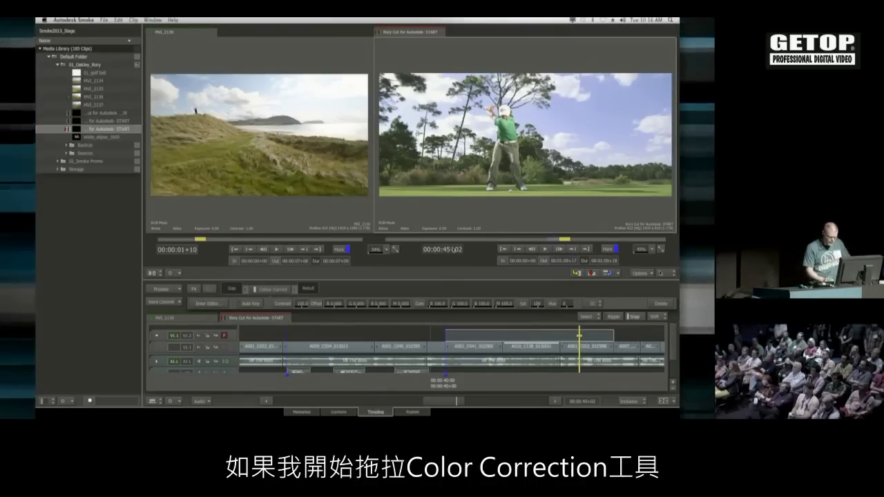
- Try a blue offset of about -91 on the gap's Colour Correct and check it on the close-up clip at 00:00:43+07
drag(378, 303, 400, 307)
drag(580, 387, 522, 386)
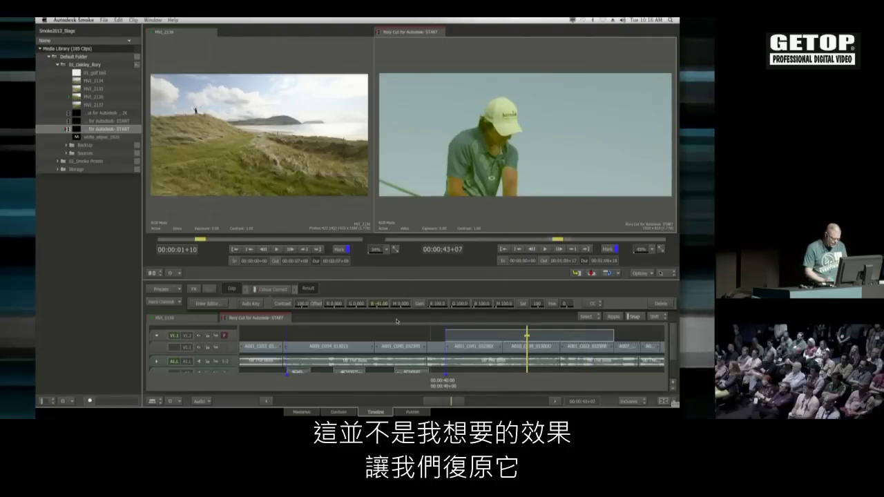
- Darken the three clips with a master offset of -10 and a master gain of 80, then check the bunker clip at 00:00:41+10
drag(398, 307, 390, 308)
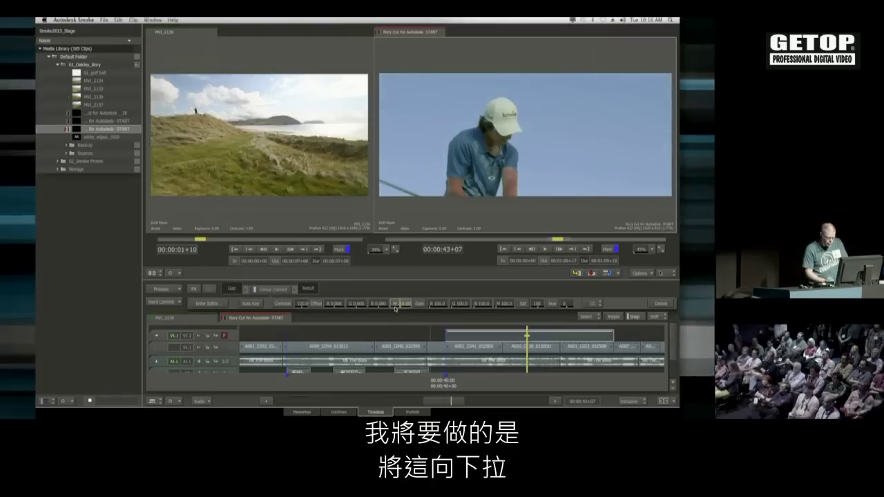
drag(511, 306, 522, 365)
key(space)
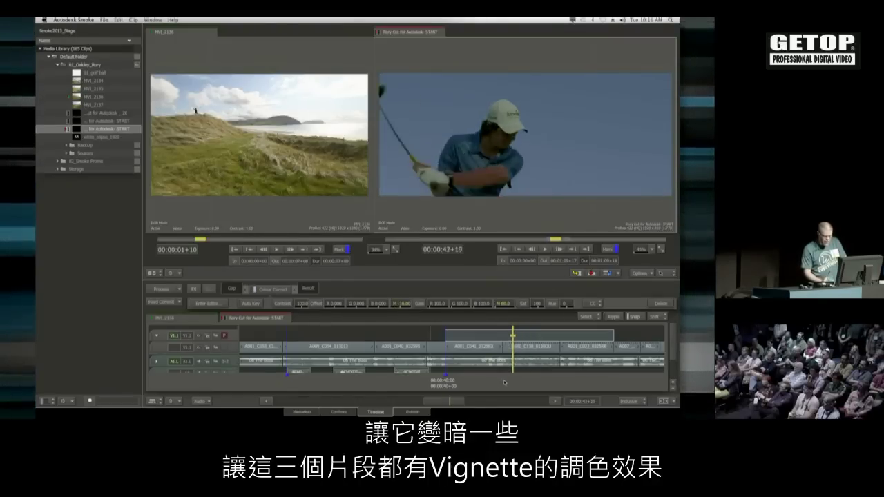
drag(524, 391, 472, 394)
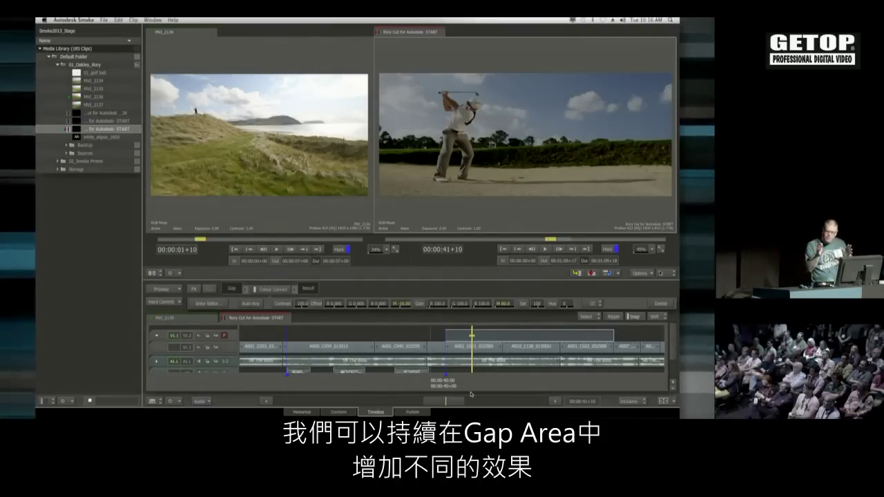
- Add a Wipe effect to the gap segment and check its progress at 00:00:43+03 on the close-up clip
click(194, 289)
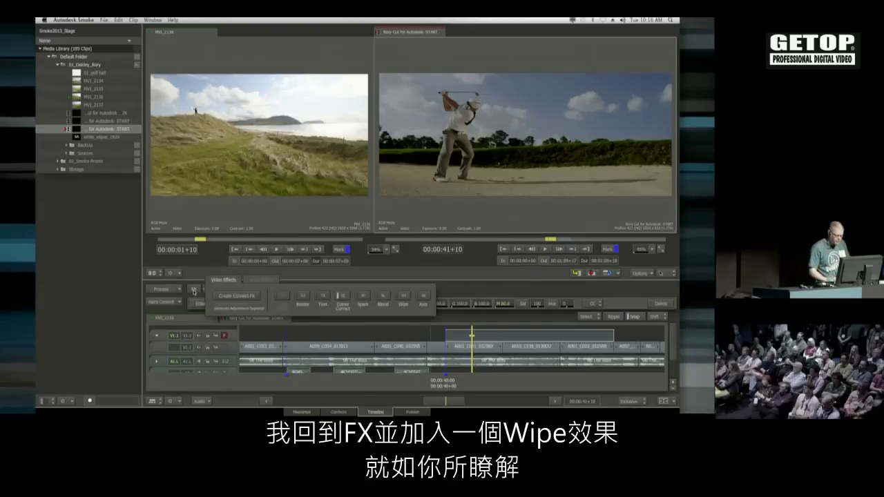
click(403, 297)
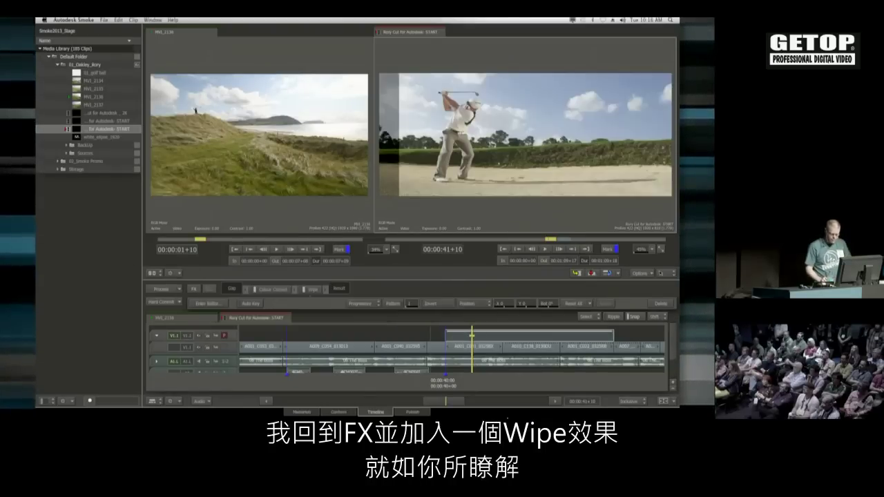
drag(475, 380, 524, 381)
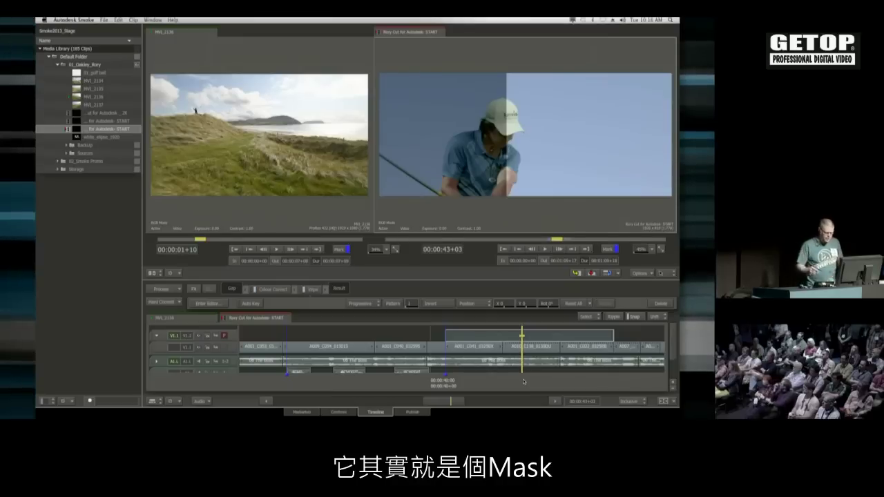
- Load the heart-shaped SMPTE wipe pattern 130 and preview its animation across the bunker and close-up clips
click(391, 304)
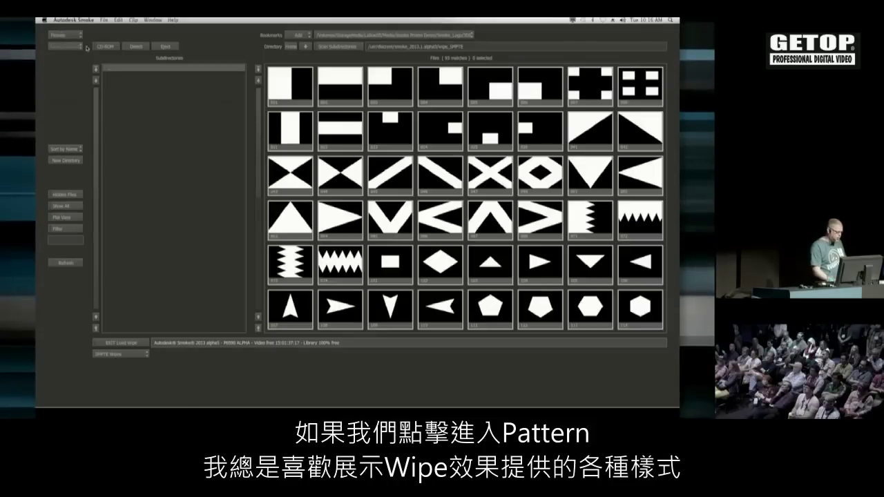
drag(258, 105, 253, 244)
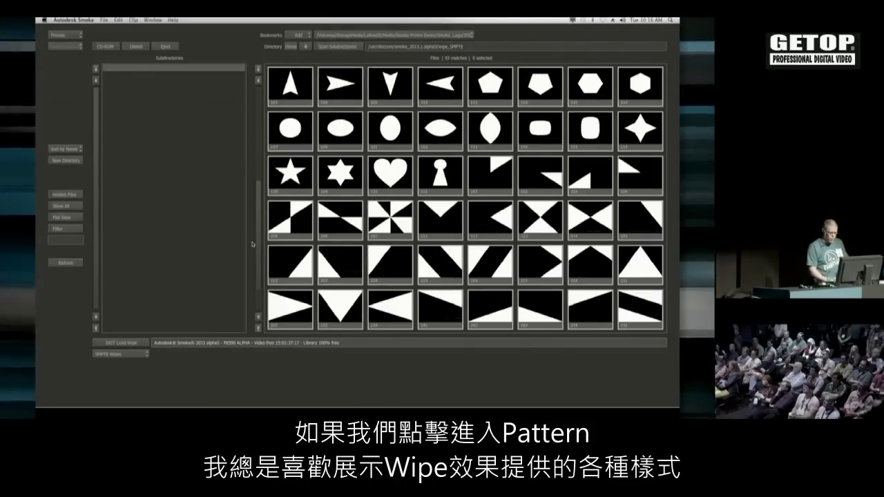
click(400, 190)
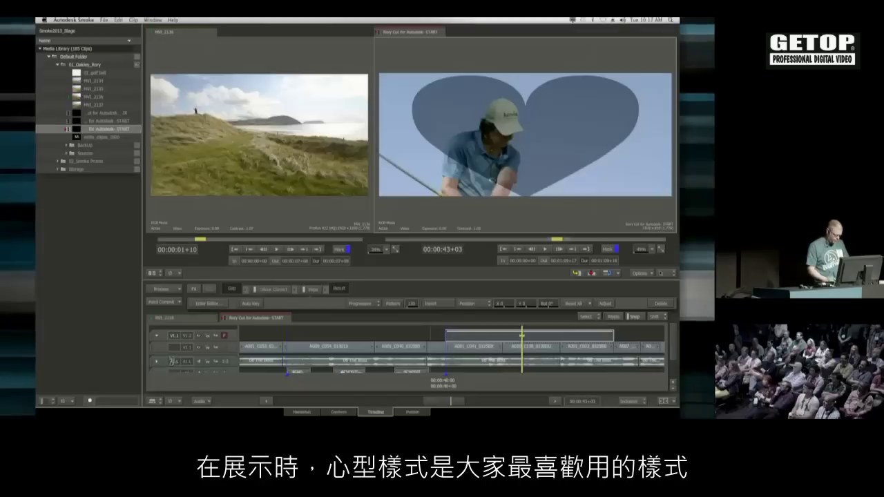
key(space)
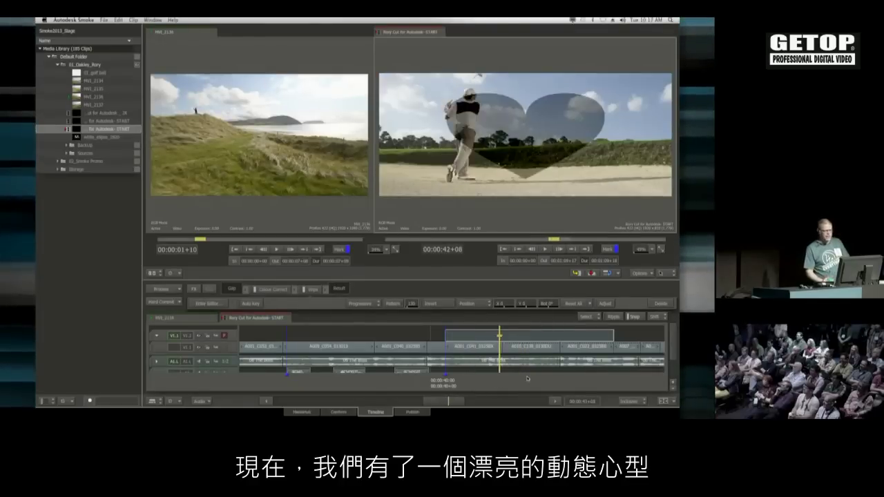
click(518, 379)
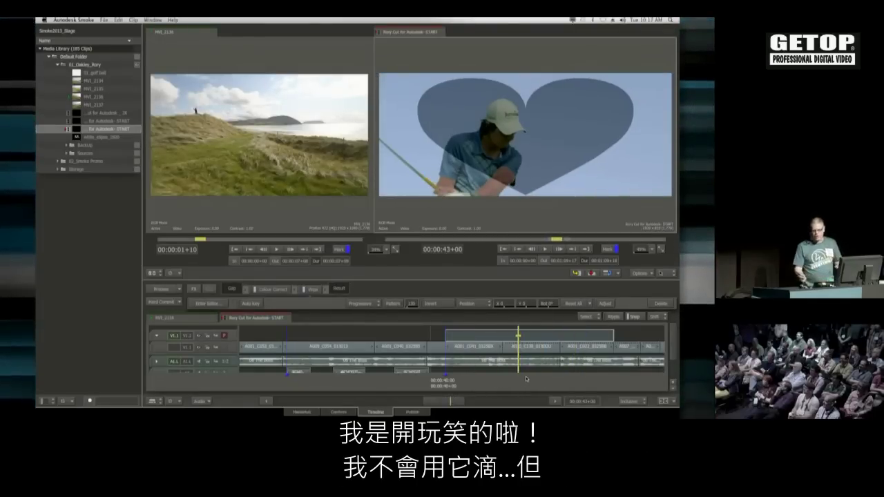
- Open the Wipe effect's editor, pull the heart's outermost point inward as a shape test, and delete the heart mask
click(208, 303)
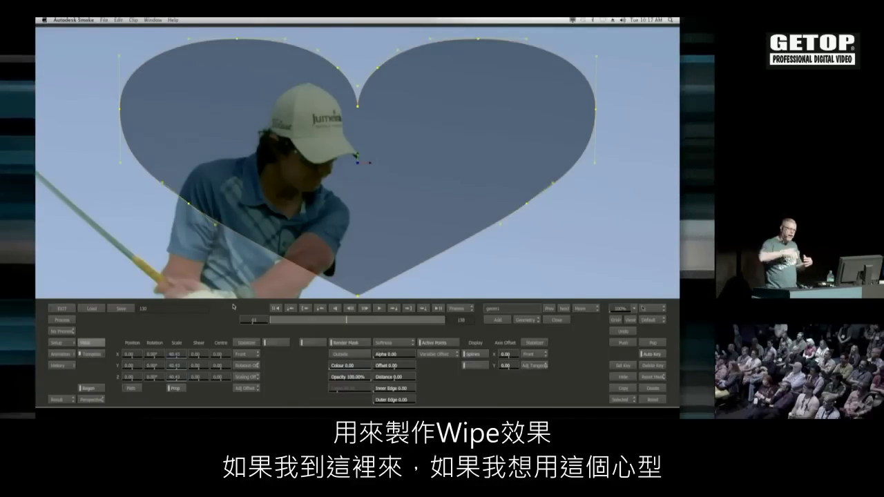
drag(598, 104, 434, 119)
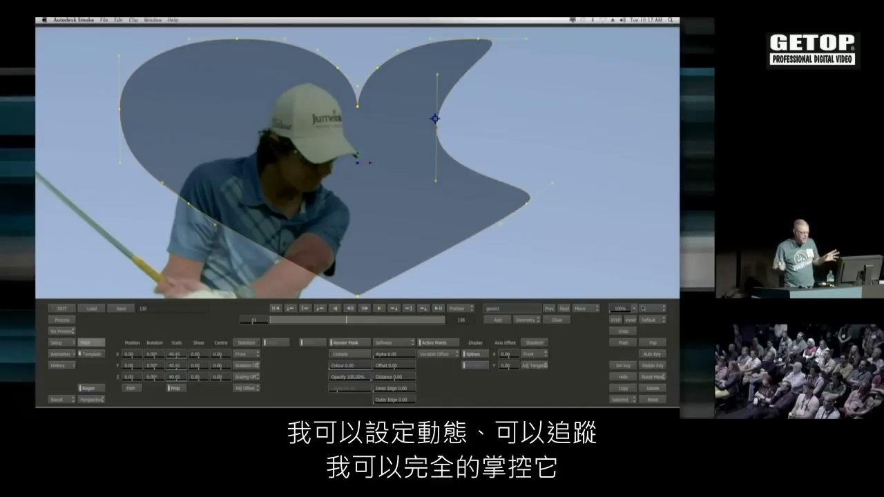
click(661, 389)
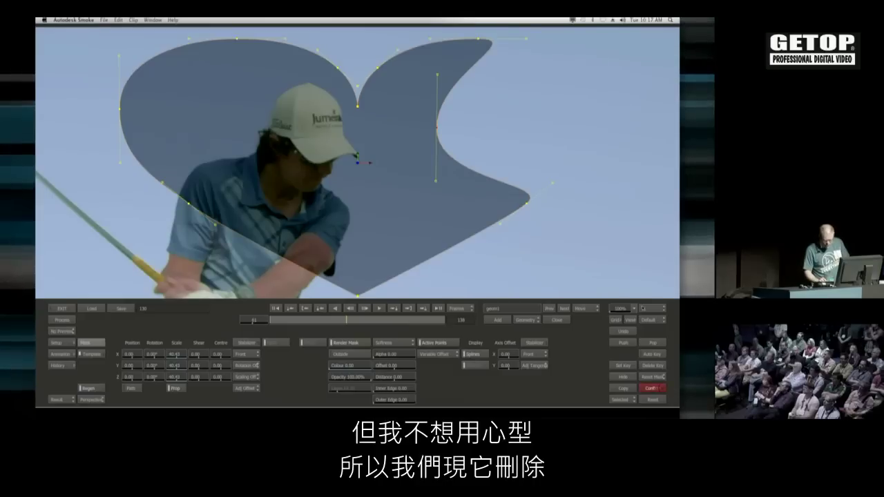
- Go to the wipe's first frame and show the whole bunker shot in Preview FX mode
click(271, 318)
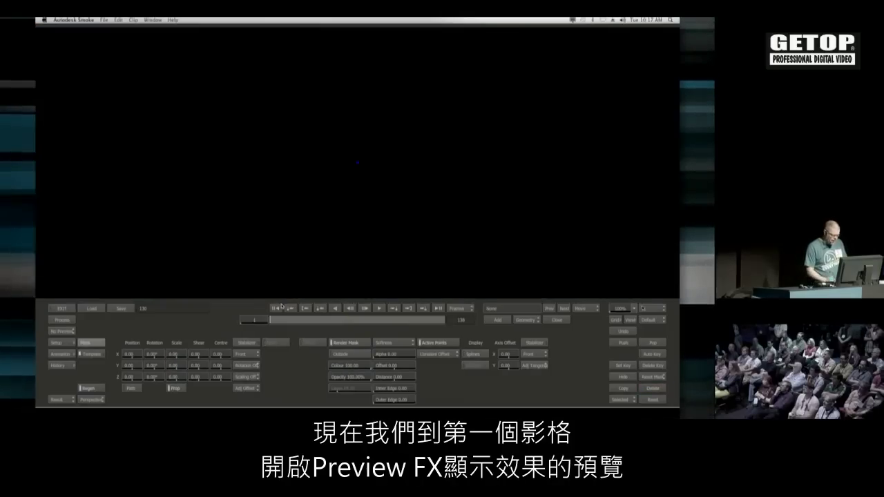
click(62, 331)
click(61, 321)
drag(475, 149, 449, 156)
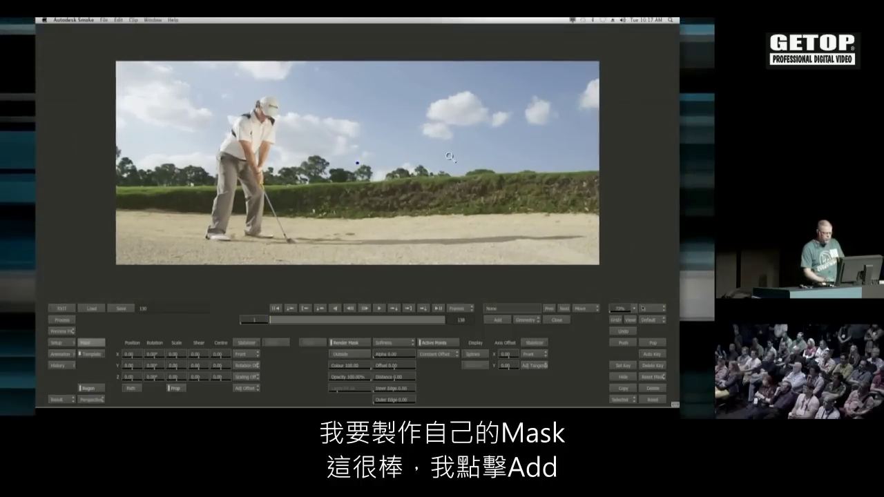
- Draw a four-point elliptical mask nearly filling the bunker image, with its tangents rounded into an ellipse, and set its colour to 0
click(501, 320)
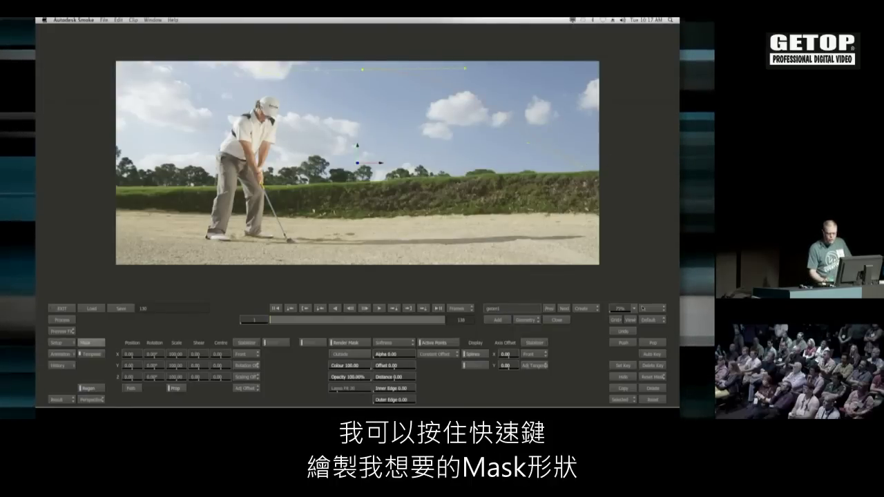
drag(580, 164, 577, 221)
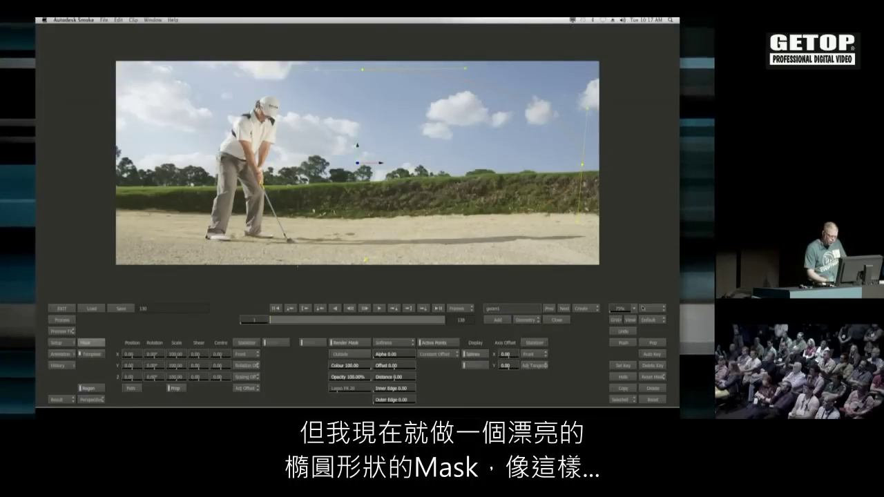
drag(129, 162, 127, 106)
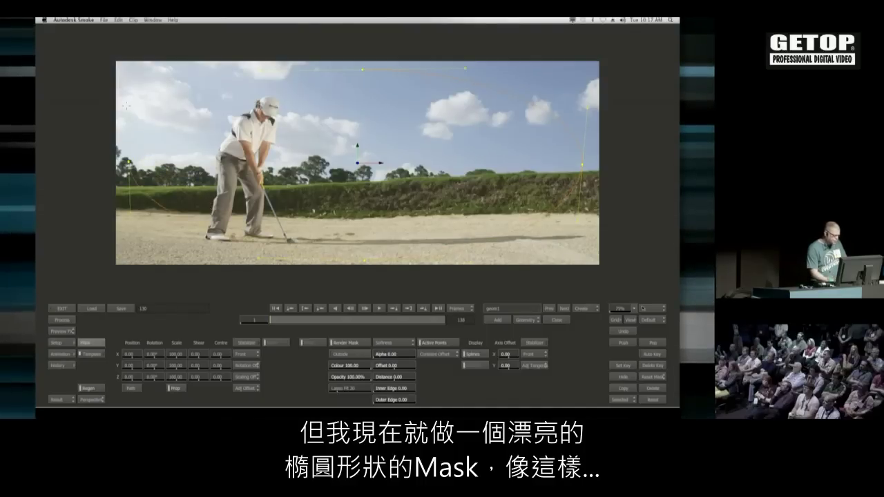
drag(363, 69, 426, 70)
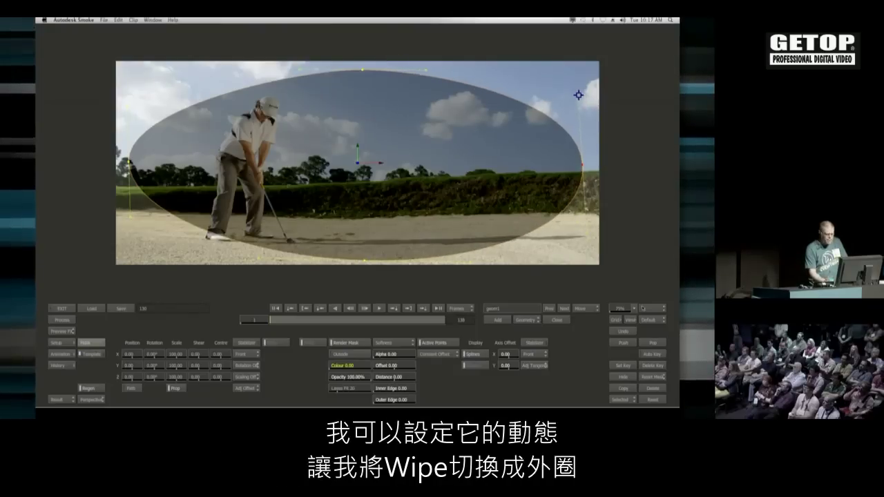
- Make the ellipse mask affect the outside area, give its softness an offset of 17, and switch the softness mode to Advanced Gradient
click(355, 355)
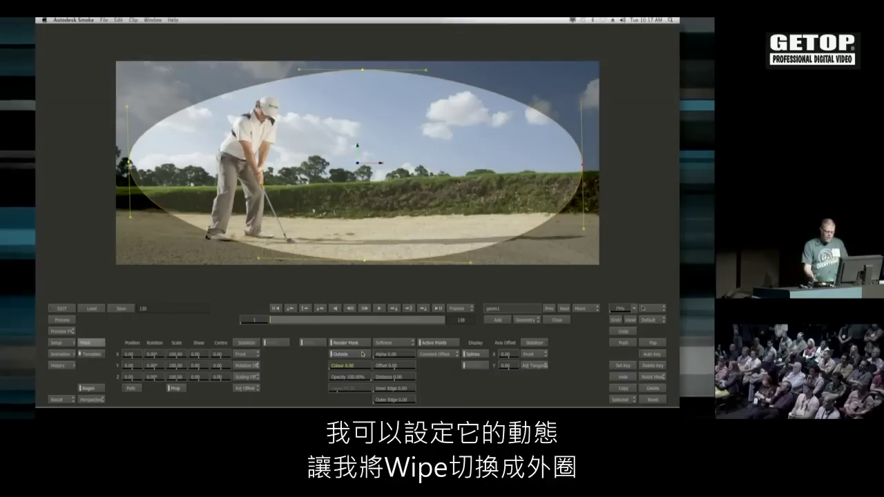
drag(395, 368, 393, 365)
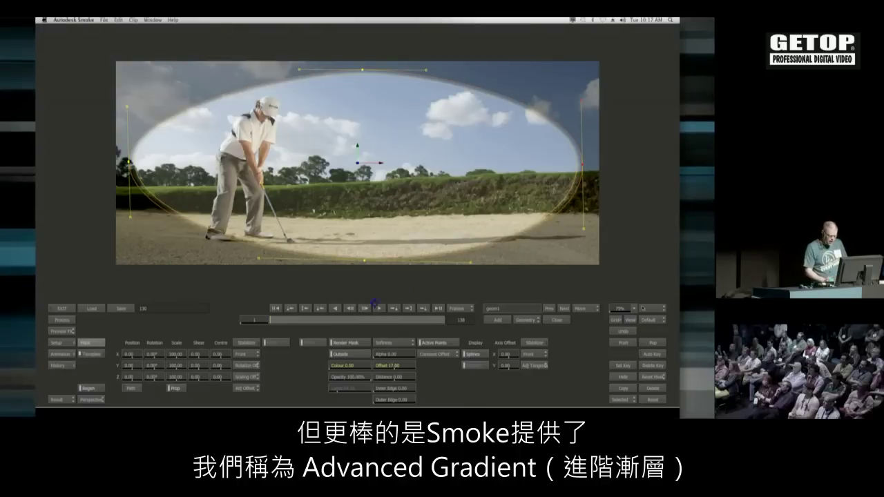
click(399, 345)
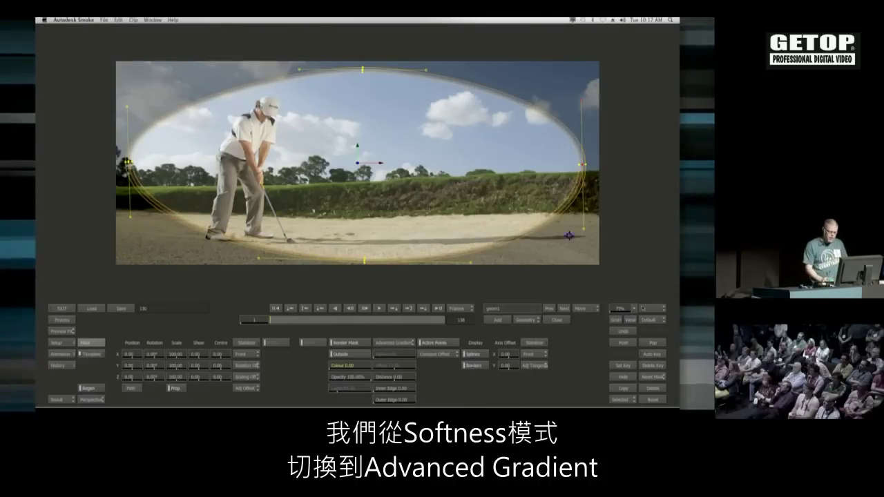
- Scale all the ellipse mask's gradient edge points outward past the image borders with the Scale tool, and exit the wipe editor
mouse_move(577, 165)
mouse_down()
mouse_move(451, 160)
mouse_move(578, 165)
mouse_up()
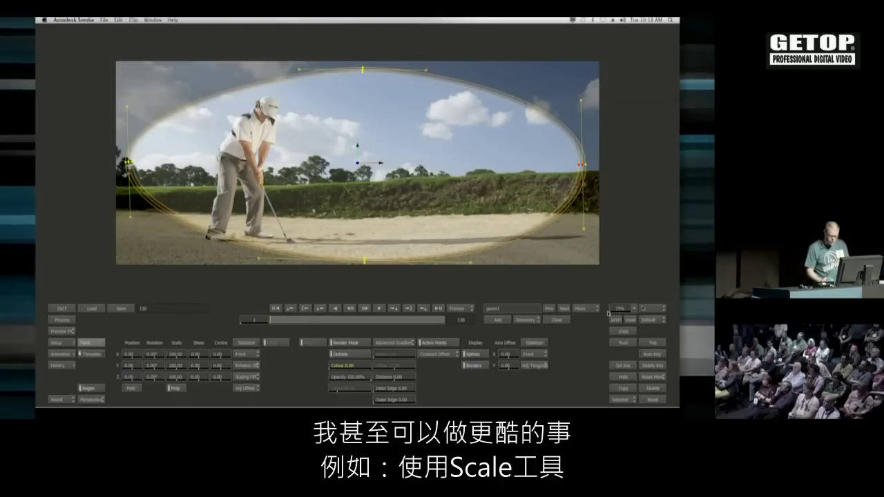
click(585, 308)
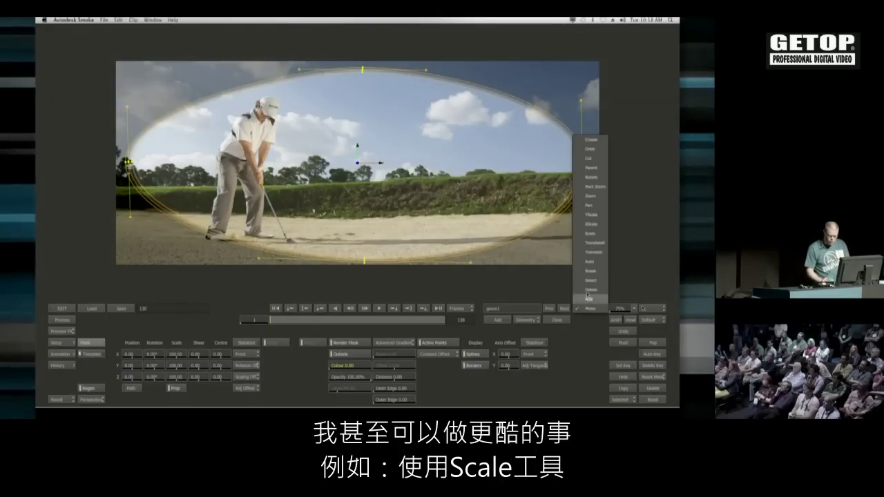
click(596, 233)
drag(592, 279, 592, 280)
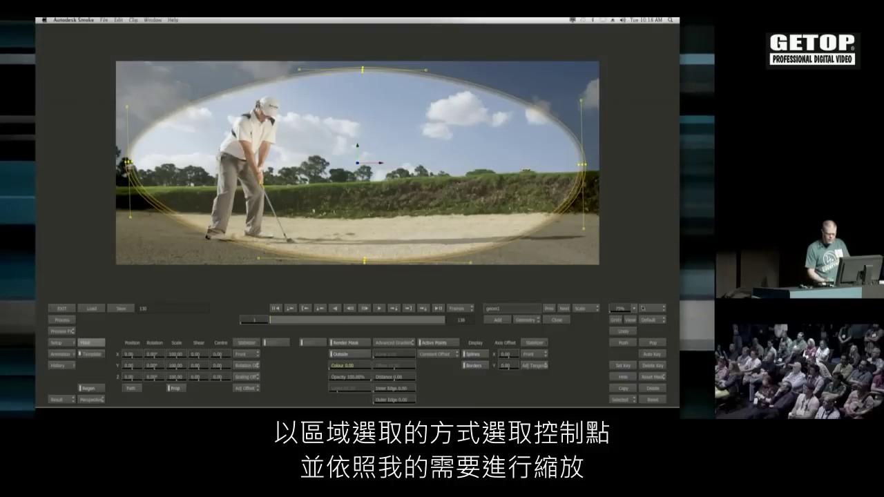
drag(90, 51, 643, 288)
drag(580, 164, 630, 160)
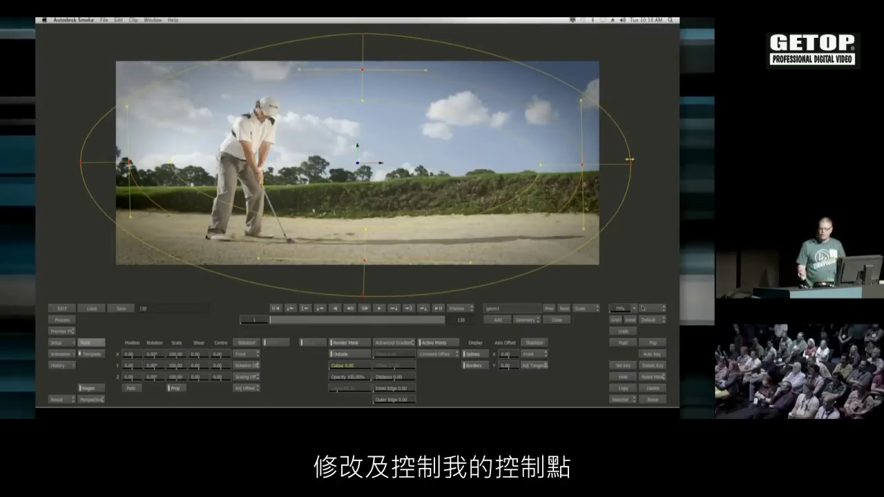
click(62, 309)
- Go to the silhouetted golfer clip and copy it directly above itself onto a new top track, leaving an empty track between
drag(497, 384, 584, 375)
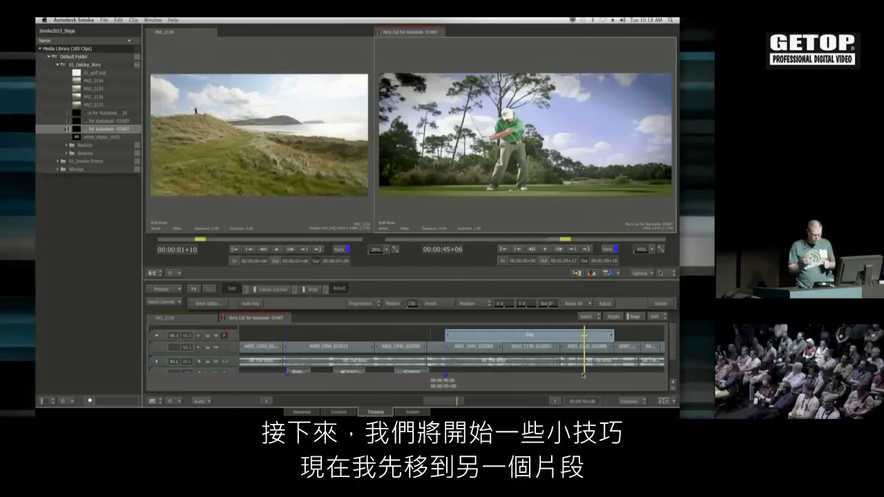
drag(563, 383, 312, 388)
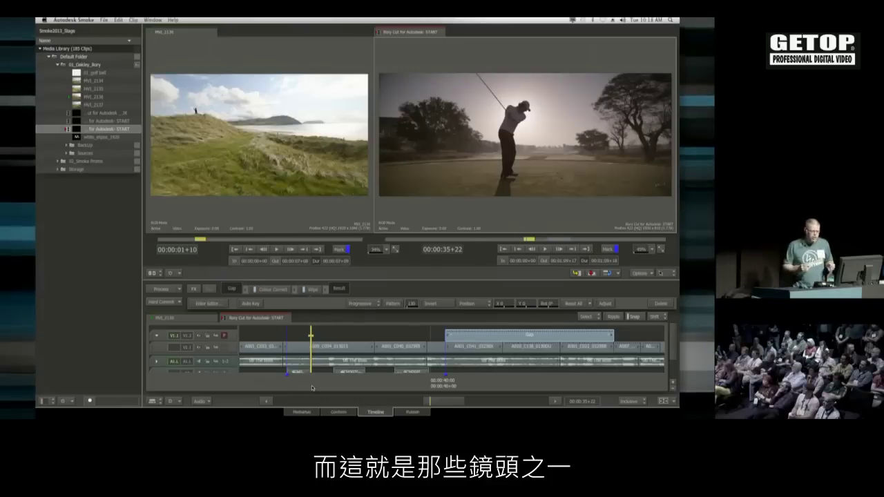
drag(312, 387, 335, 387)
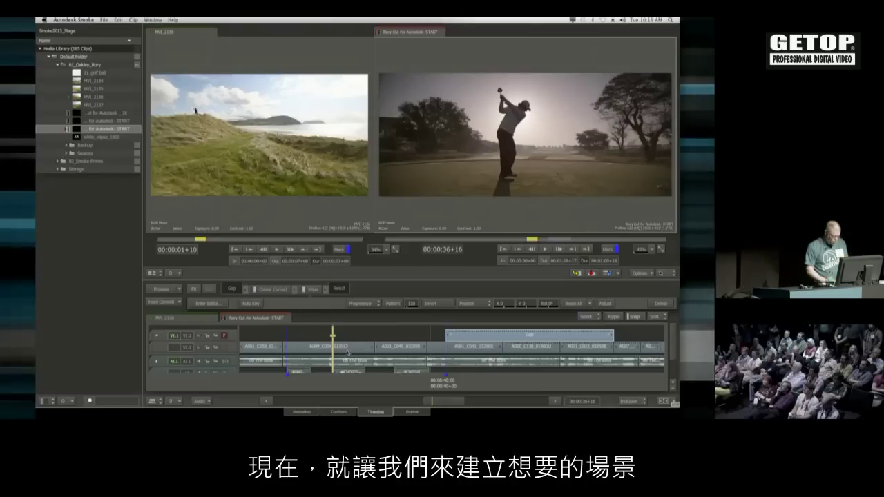
key(Up)
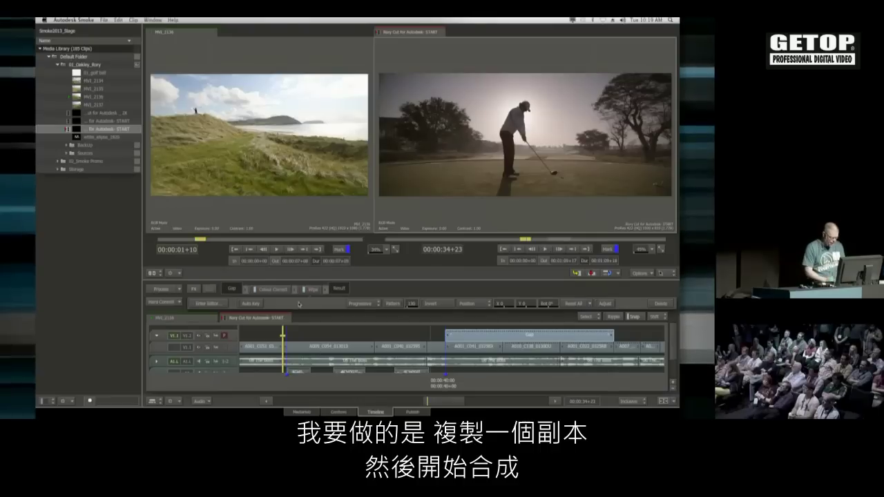
drag(286, 346, 281, 323)
drag(290, 387, 352, 390)
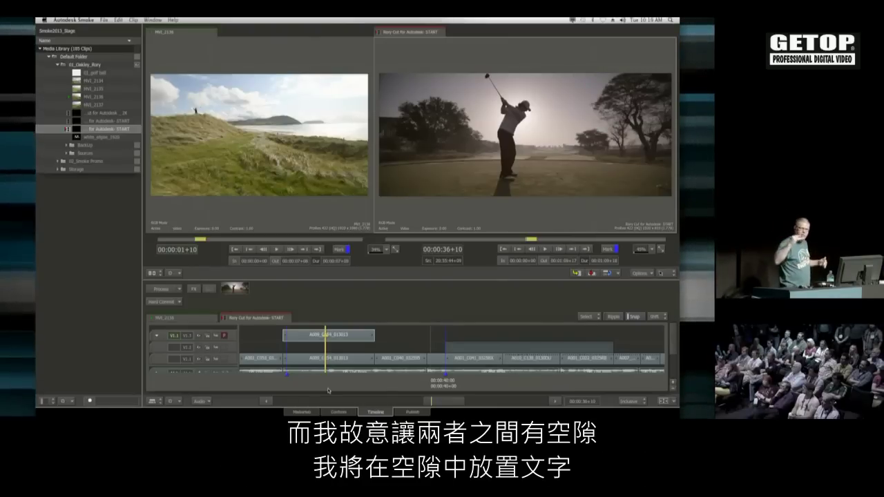
- Add an Axis effect to the copied clip on the top track, then try rotating the image and undo the rotation
click(354, 335)
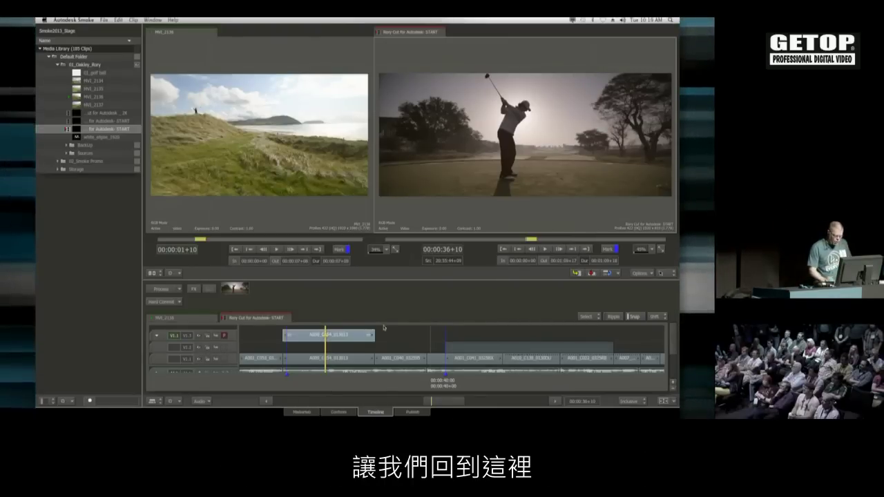
click(194, 289)
click(424, 298)
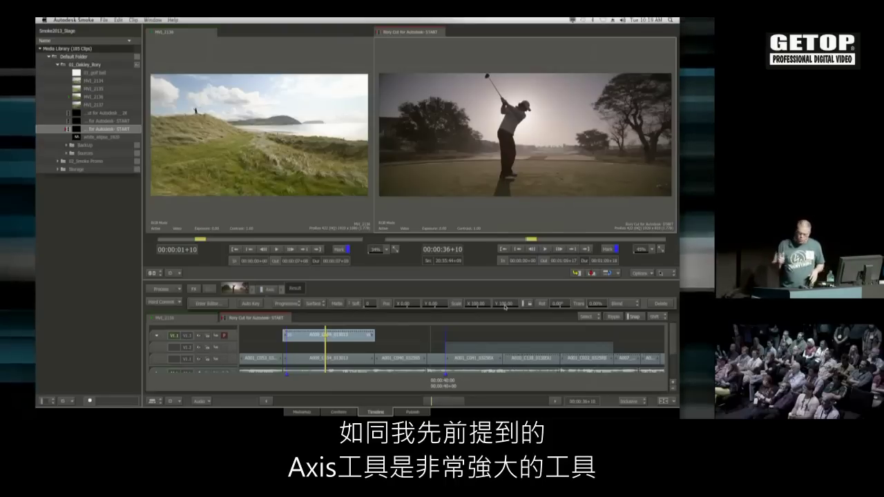
drag(558, 305, 583, 331)
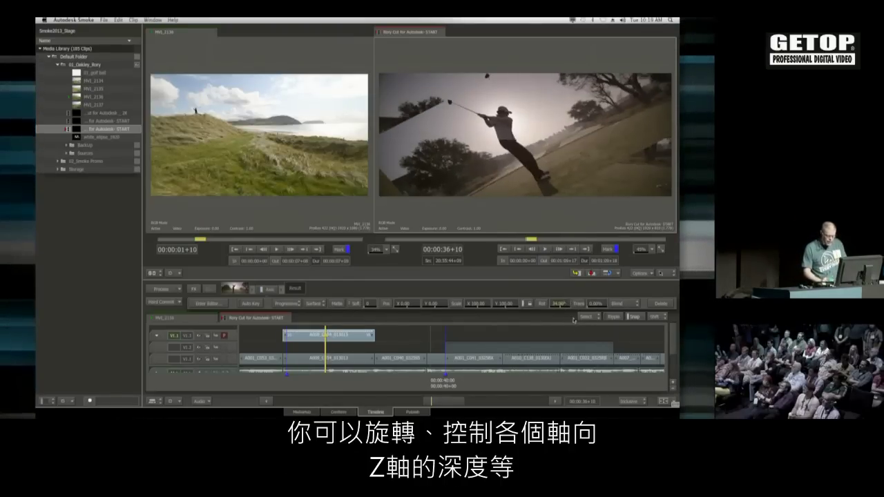
key(super+z)
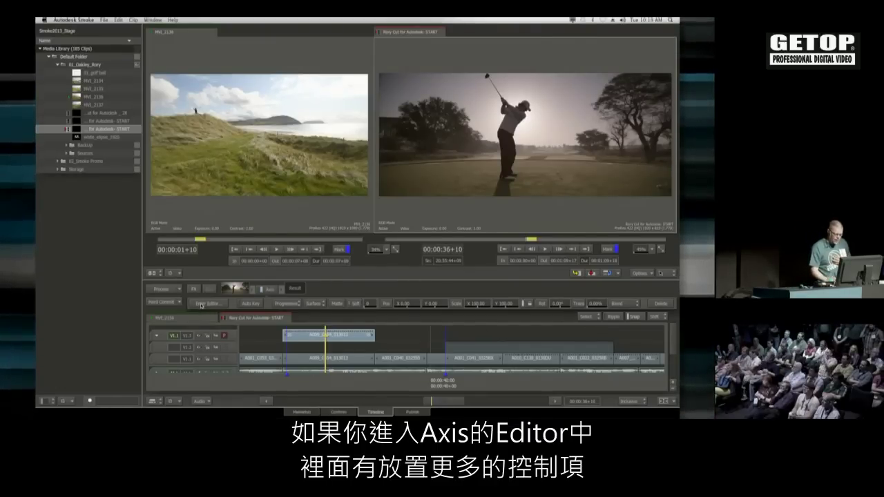
- Open the Axis editor, go to the first frame, and show the whole golfer image
click(203, 306)
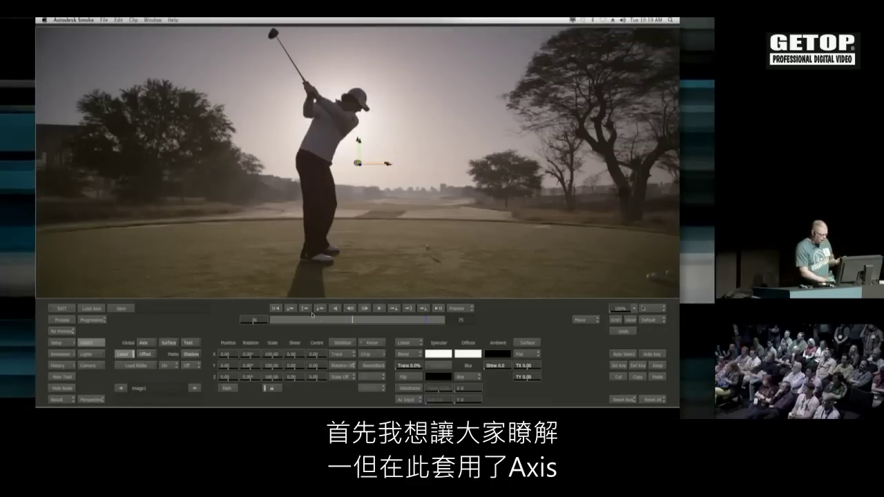
click(275, 307)
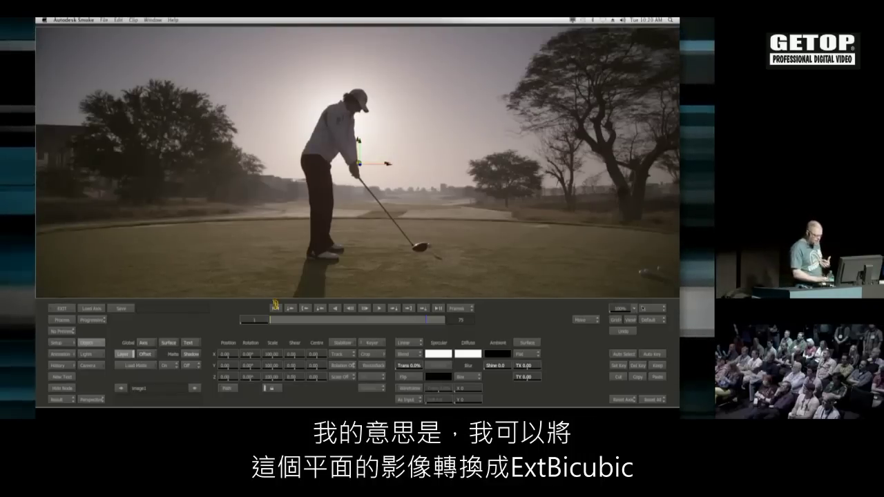
drag(471, 190, 452, 194)
- Try converting the flat image surface to extended bicubic and subdividing it into a four-by-four grid
click(526, 353)
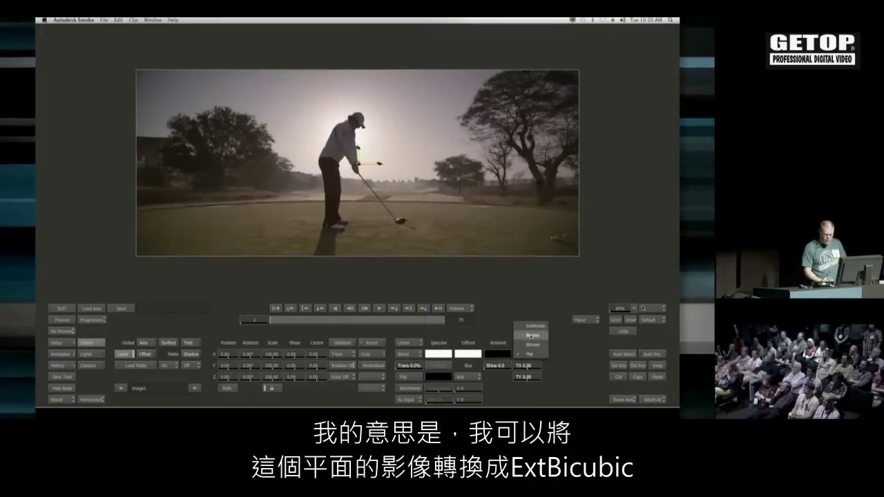
click(529, 335)
click(588, 354)
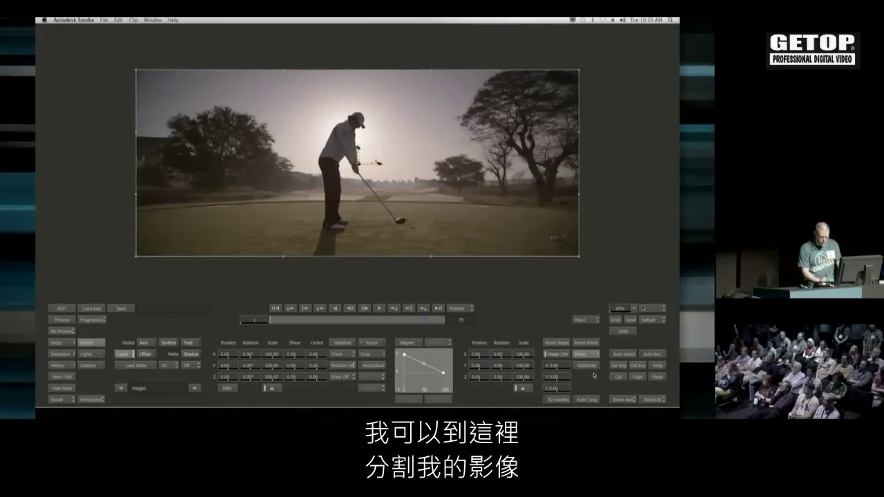
- Try bending the image by pushing control points on both sides of the golfer forward in Z, and rotate the image about Y
click(257, 130)
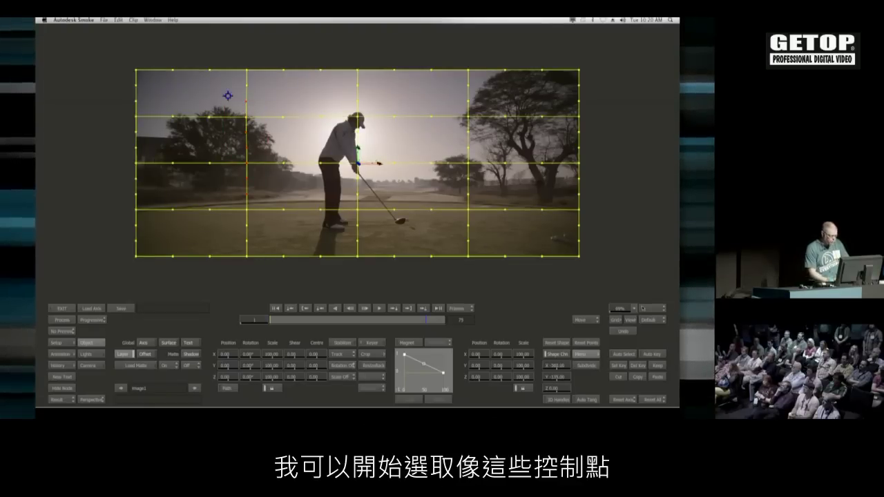
drag(484, 371, 542, 376)
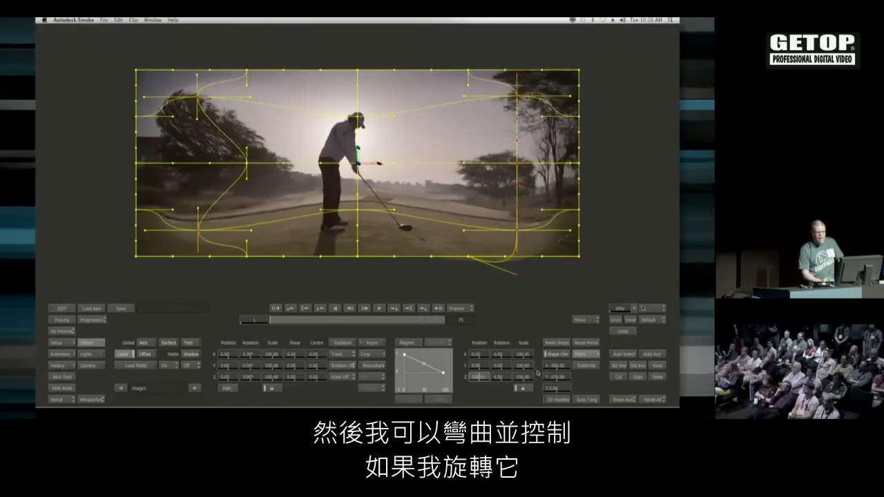
drag(248, 366, 273, 366)
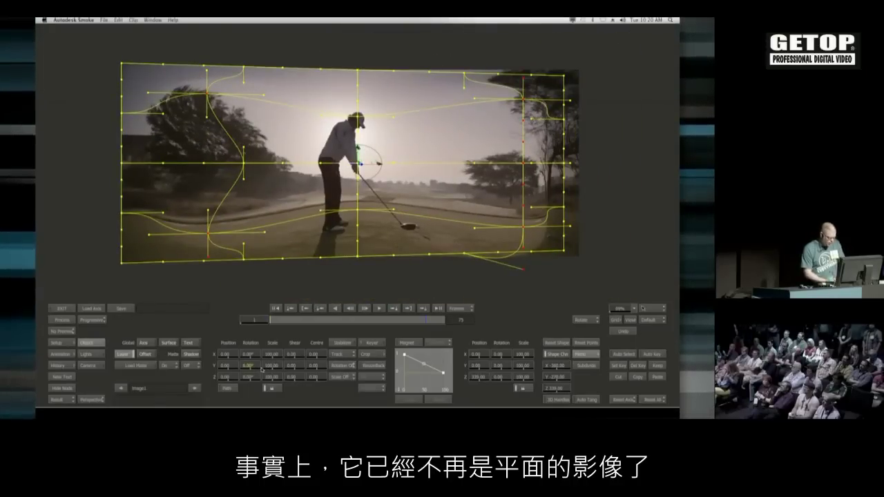
- Reset the bent surface's shape, change the image back to a flat surface, and make the Move tool active
click(586, 355)
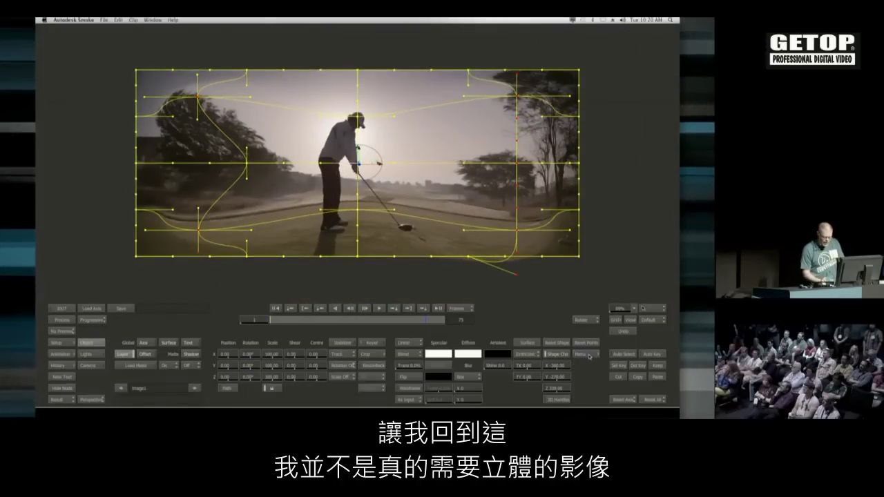
click(555, 344)
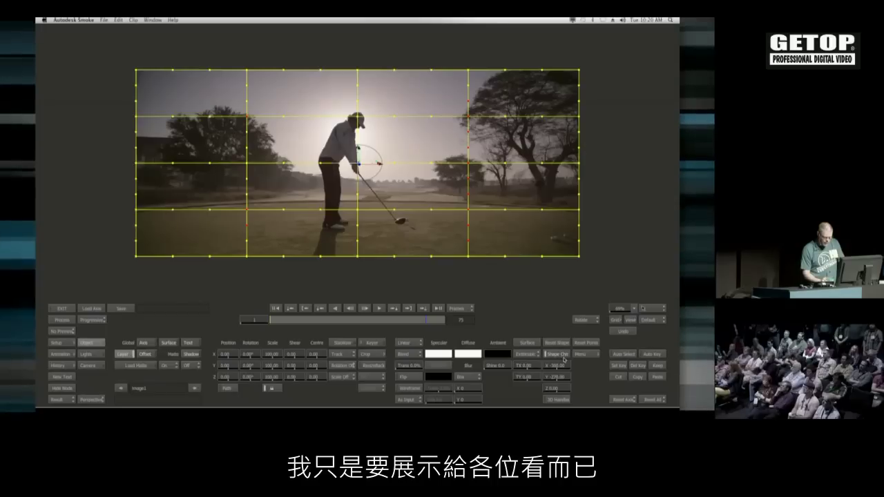
click(558, 355)
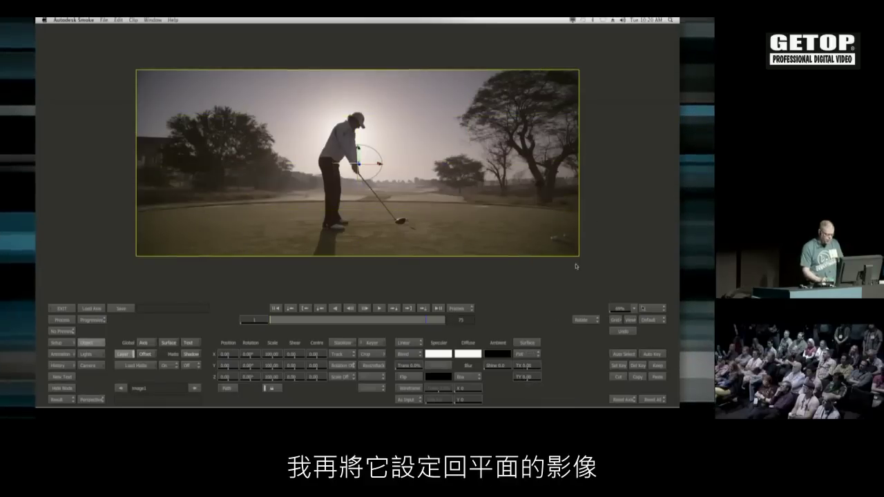
click(598, 321)
click(587, 414)
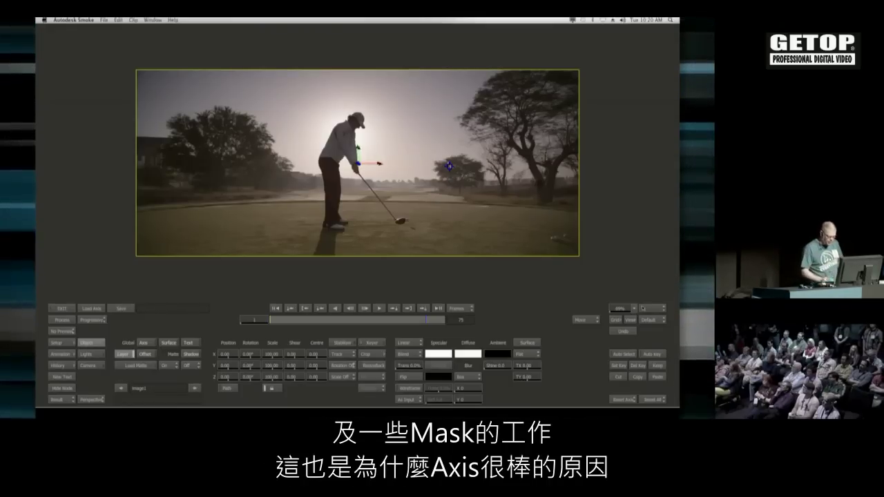
- Open the image's Keyer, look at the Master Keyer settings, and return to the Luminance keyer with the matte displayed
click(370, 343)
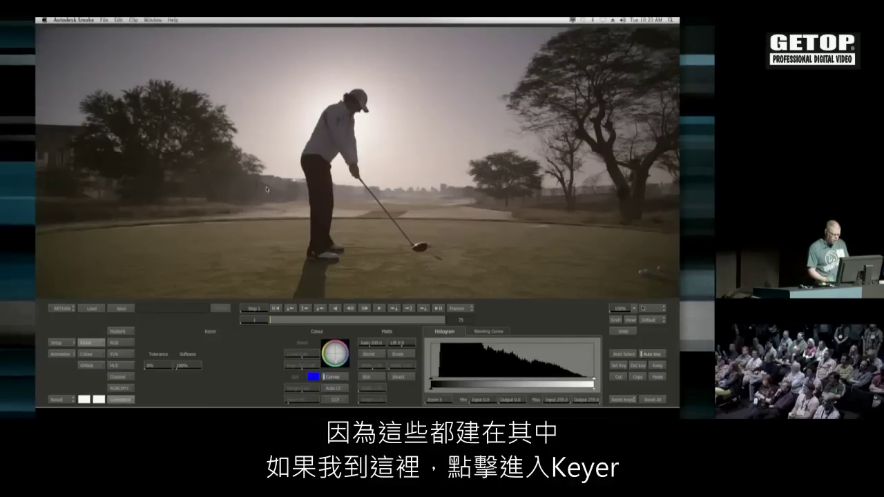
click(128, 333)
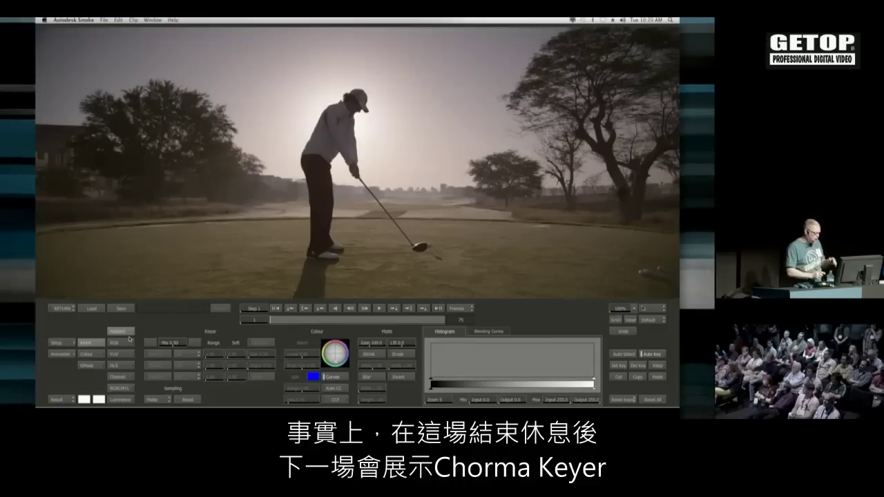
click(122, 399)
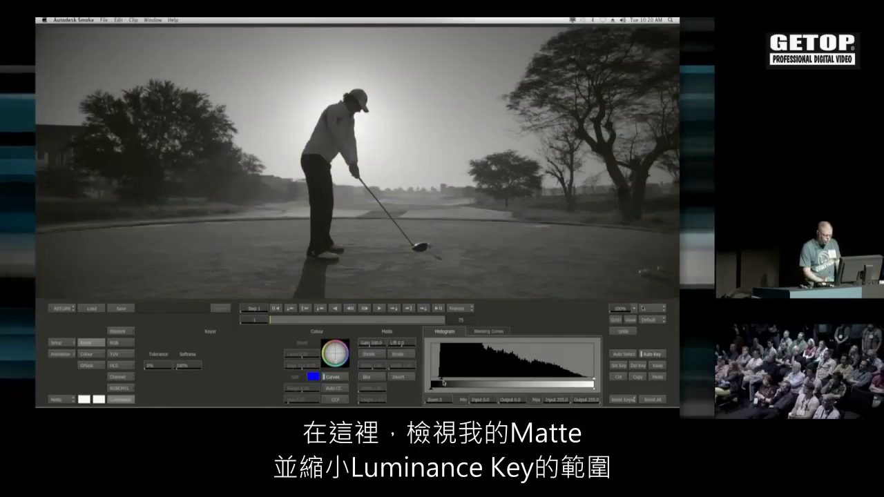
- Narrow the luminance key's histogram range to a minimum input of about 51.3 and a maximum input of about 101.7
drag(443, 381, 458, 381)
drag(524, 387, 495, 380)
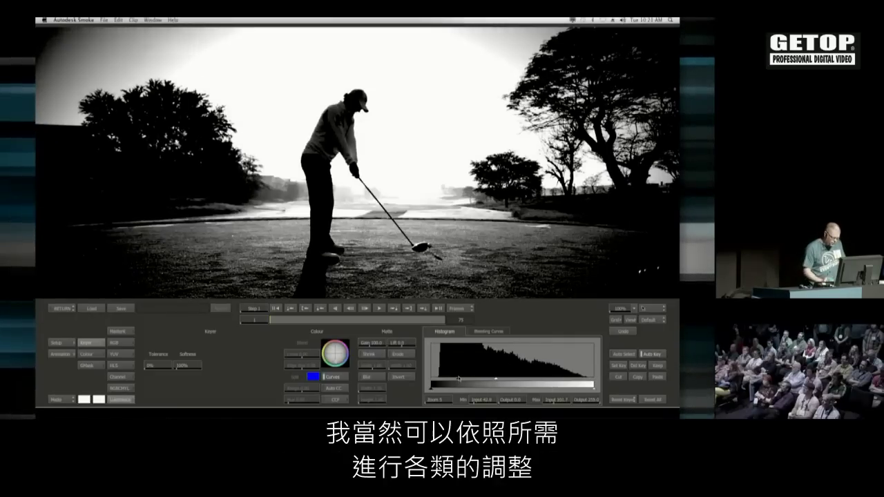
drag(459, 380, 464, 380)
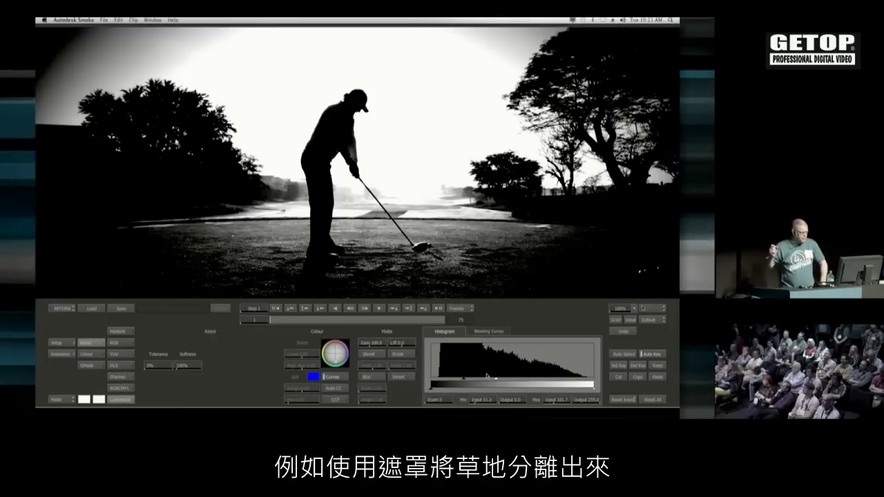
- Show the front image and draw a closed five-point garbage mask around the grass, following the green's far edge and extending outside the frame
key(F1)
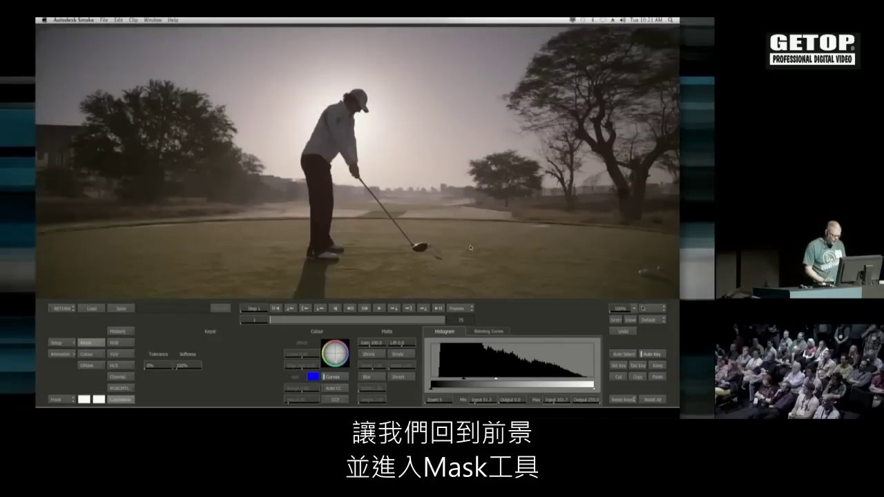
click(88, 367)
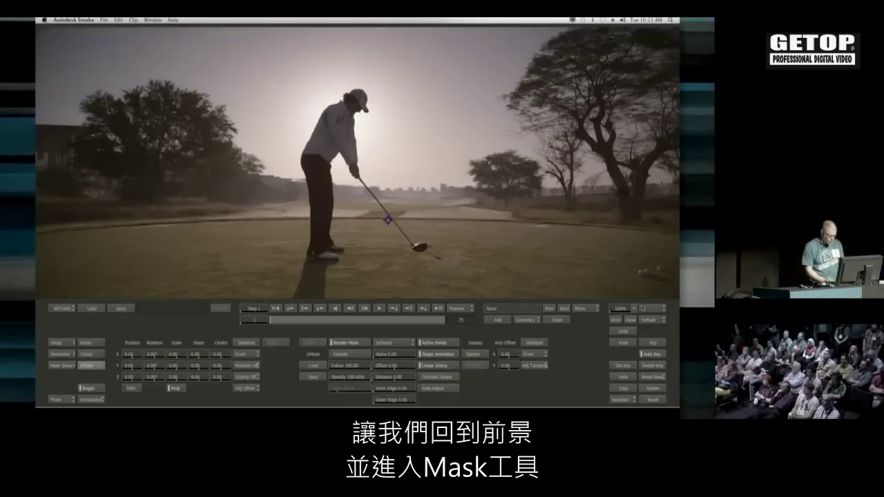
click(497, 320)
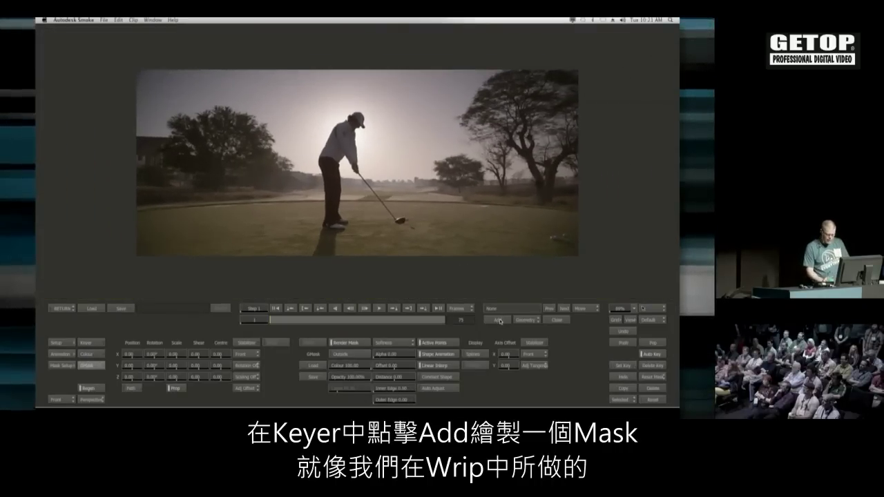
drag(109, 221, 160, 208)
drag(334, 203, 365, 201)
drag(455, 197, 460, 201)
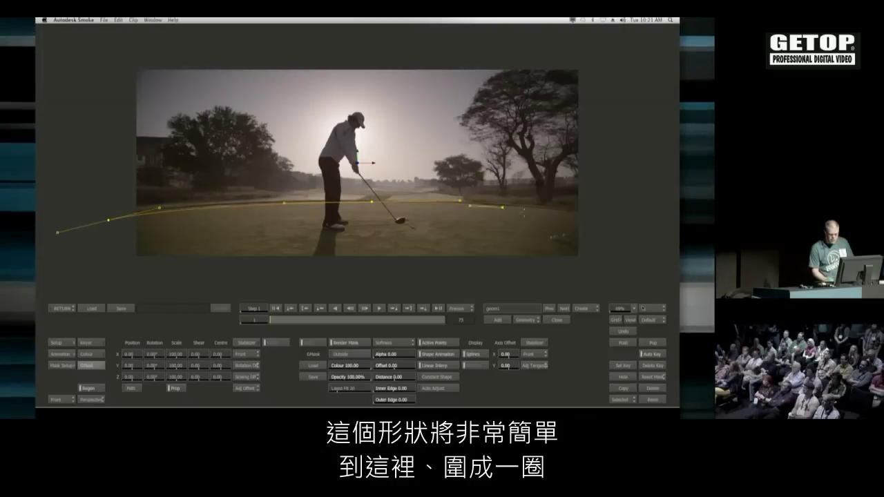
drag(611, 210, 624, 214)
click(603, 279)
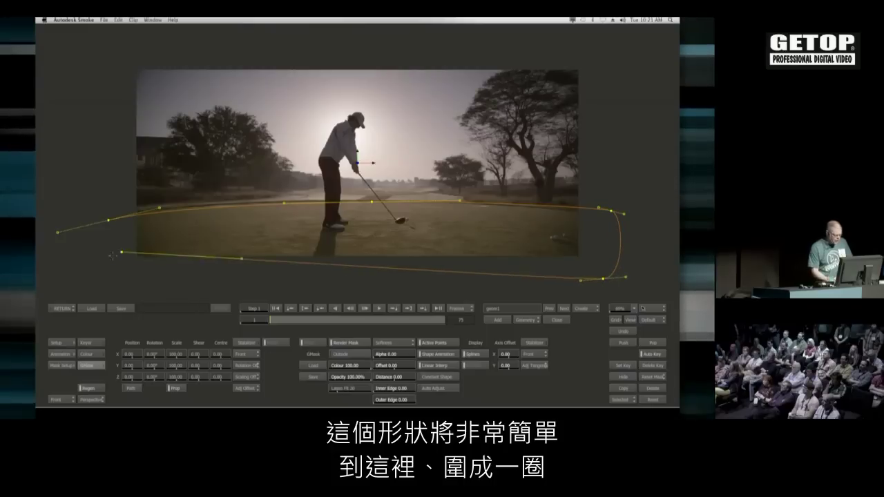
click(108, 279)
click(109, 220)
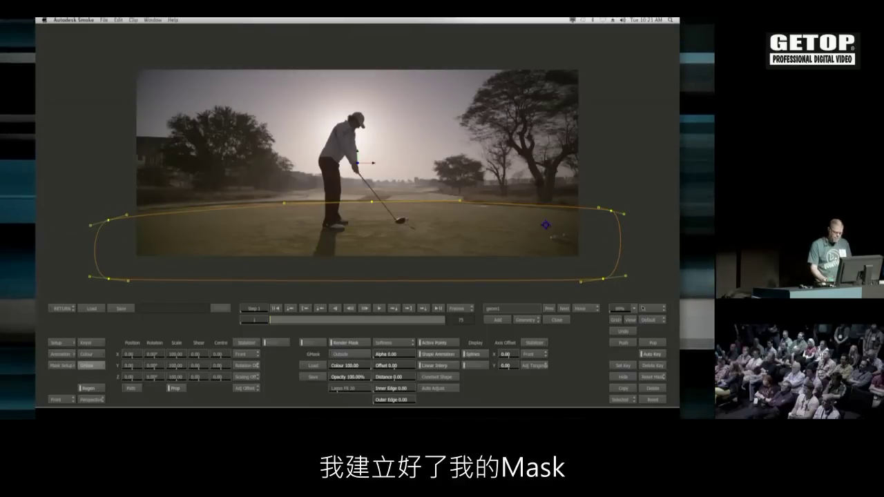
- Raise the grass mask's upper-left point outside the frame, turn scaling on for the mask axis, and open its Stabilizer
drag(279, 321, 207, 367)
drag(111, 220, 113, 208)
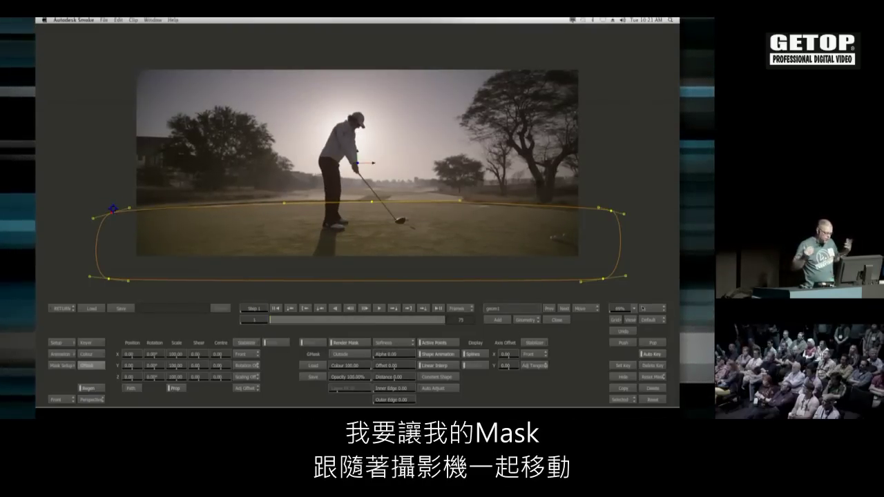
click(244, 377)
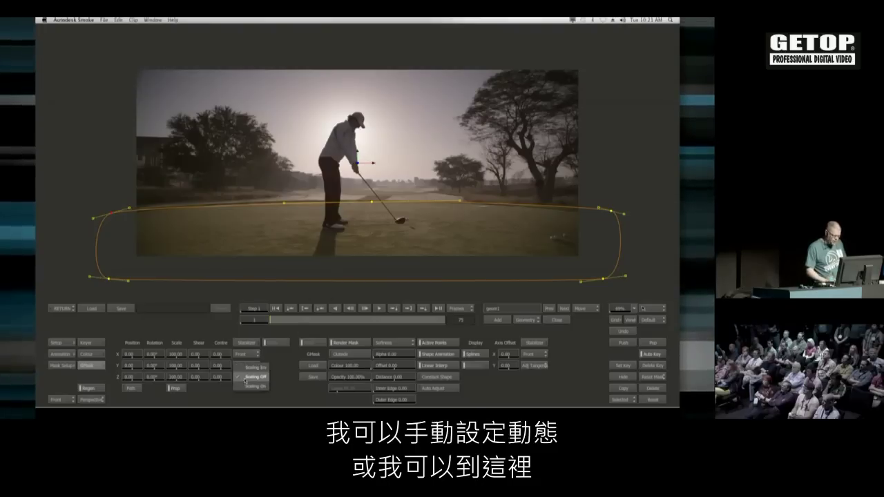
click(259, 387)
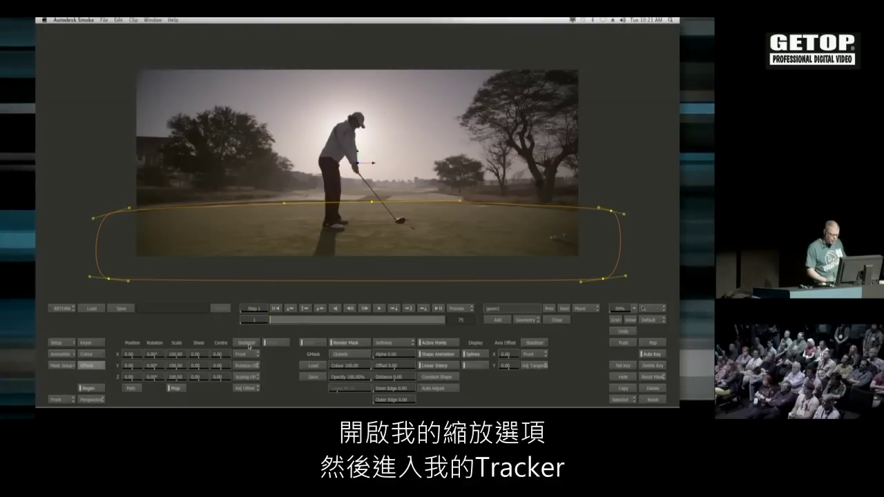
click(247, 344)
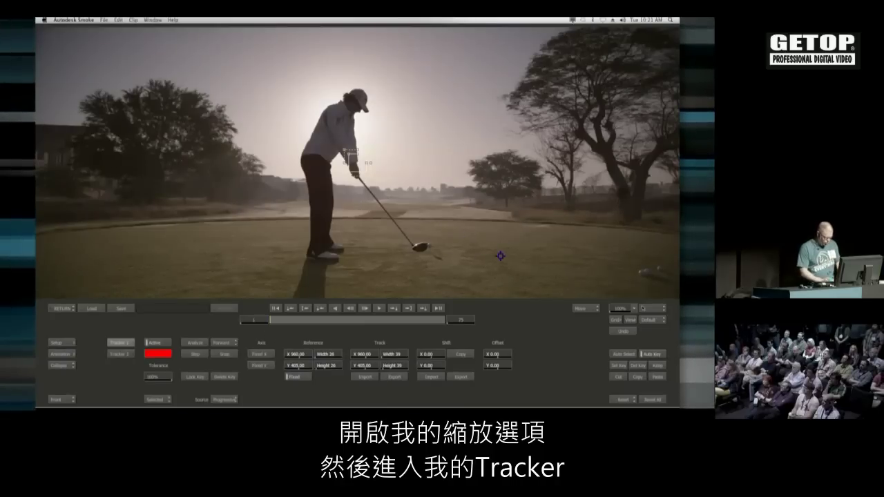
- Place two trackers along the green's far edge, one on each side of the golfer, analyse them, and check the mask's motion
drag(502, 245, 459, 248)
drag(357, 163, 265, 200)
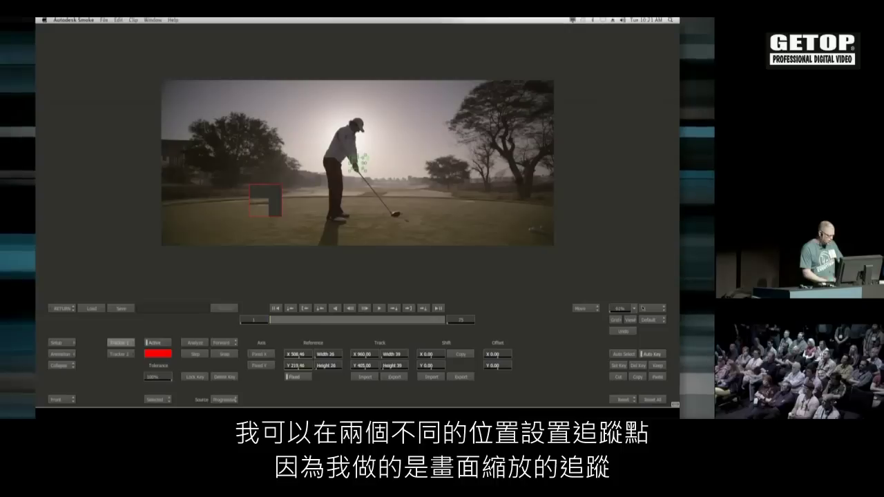
key(2)
drag(382, 202, 469, 204)
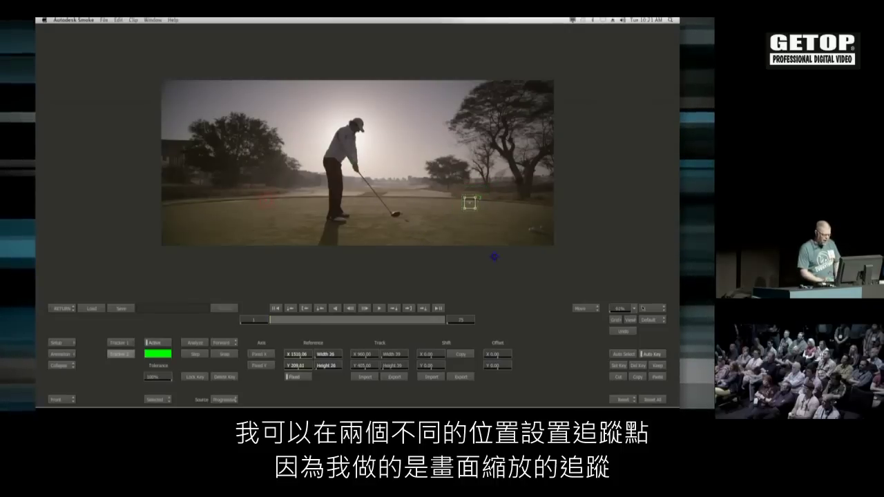
click(199, 343)
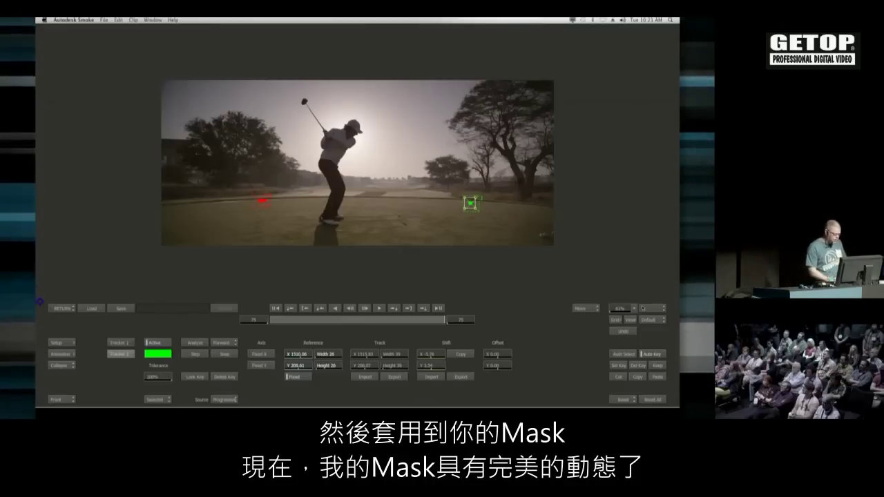
click(66, 309)
drag(440, 321, 201, 351)
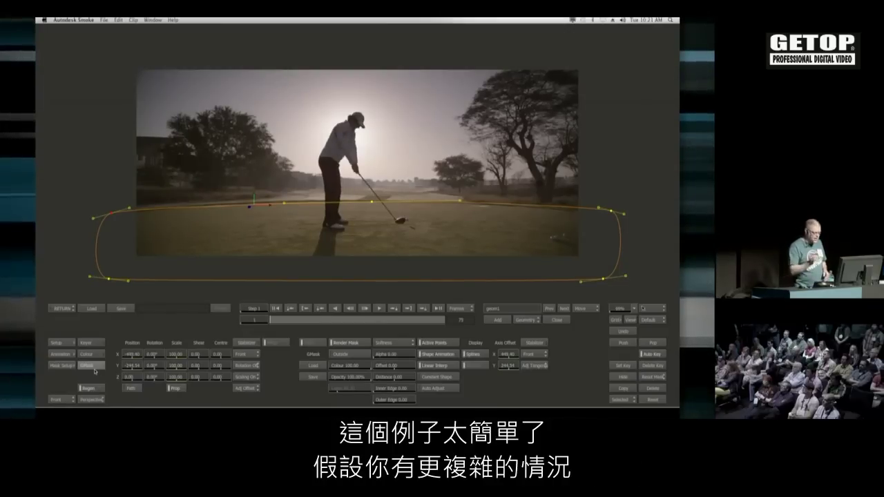
- Add a second garbage mask and draw a closed multi-point outline around the golfer's trousers and shoes on the first frame
drag(361, 256, 387, 235)
drag(373, 196, 428, 156)
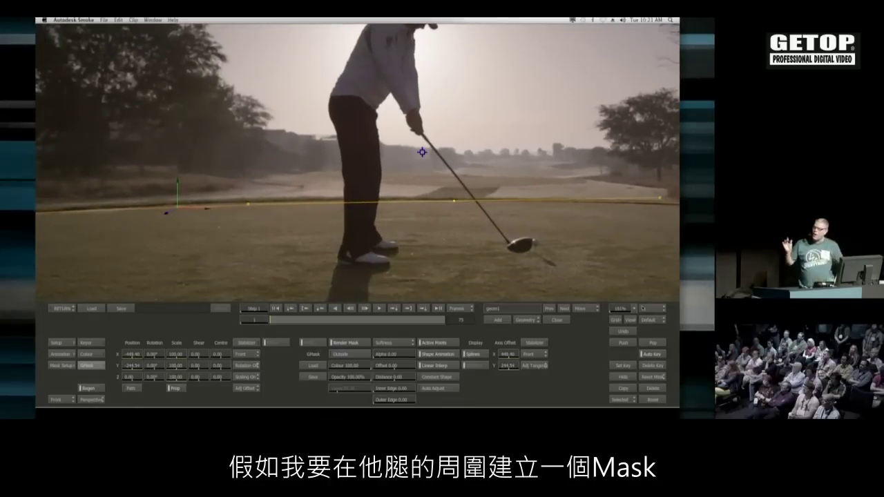
mouse_move(271, 319)
mouse_down()
mouse_move(381, 322)
mouse_move(256, 334)
mouse_move(331, 327)
mouse_move(262, 325)
mouse_up()
click(497, 320)
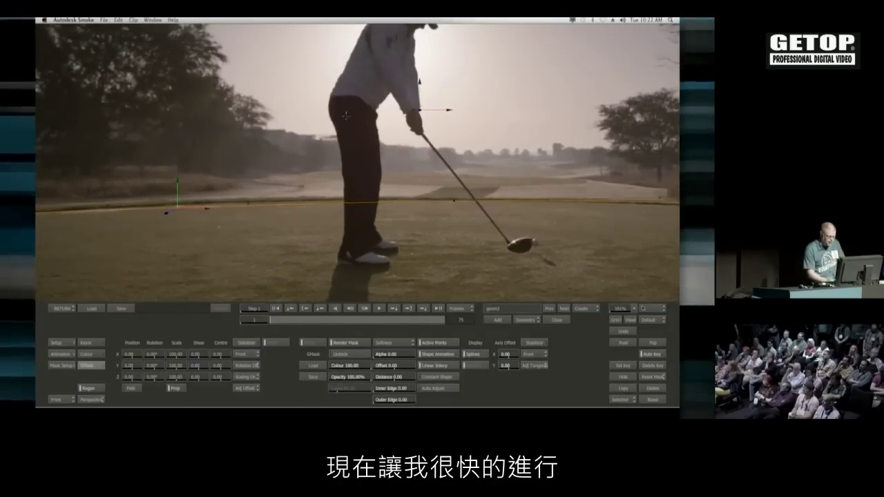
click(333, 118)
click(338, 135)
click(344, 156)
click(347, 171)
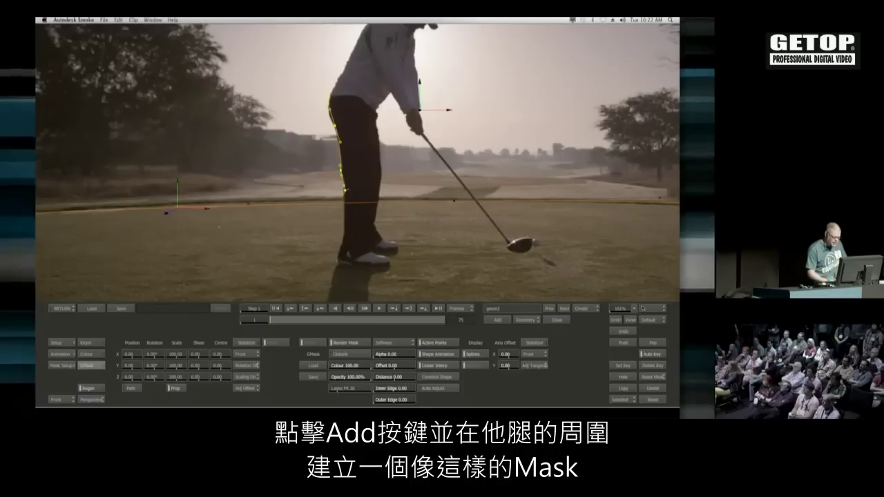
click(346, 216)
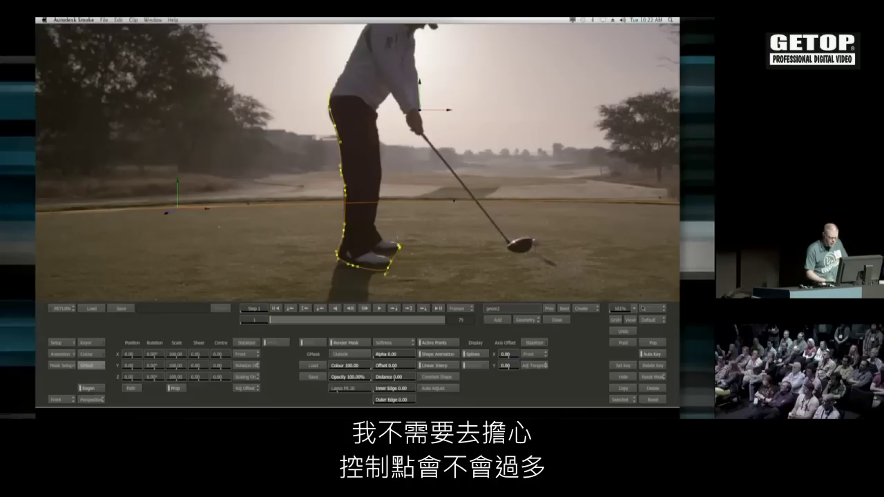
drag(378, 186, 385, 181)
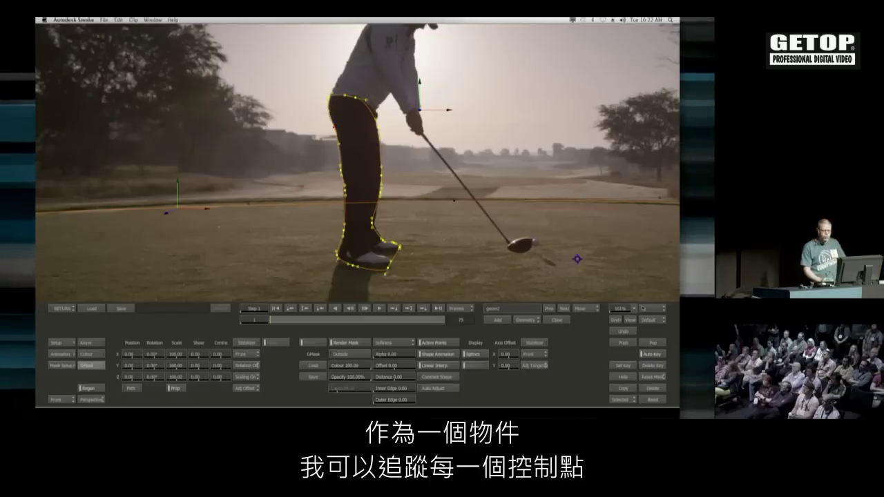
- Select all control points of the leg mask, open their point Stabilizer, and go through the trackers as far as Tracker 11
drag(305, 86, 446, 299)
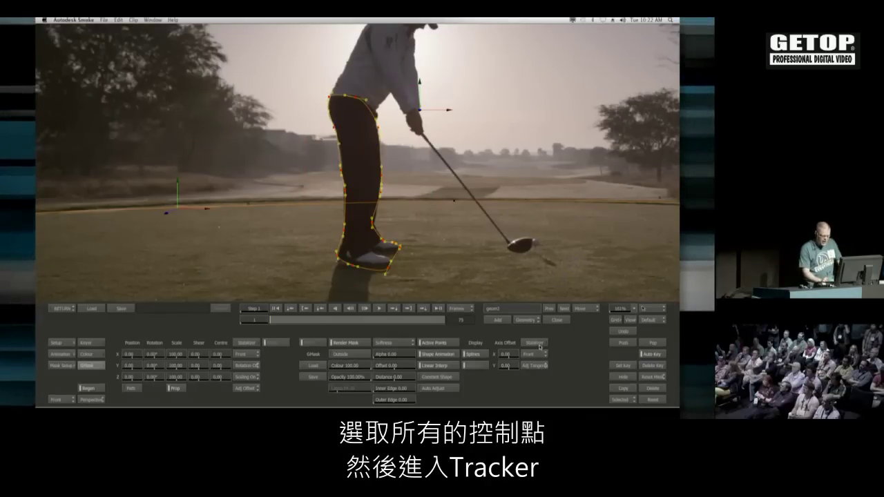
click(537, 345)
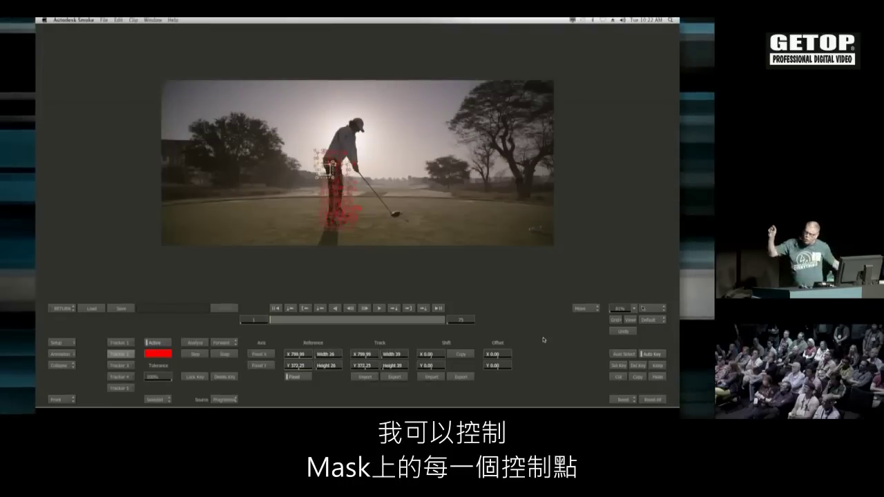
key(Down)
key(Down)
key(Down)
key(Down)
key(Down)
key(Down)
key(Down)
key(Down)
key(Down)
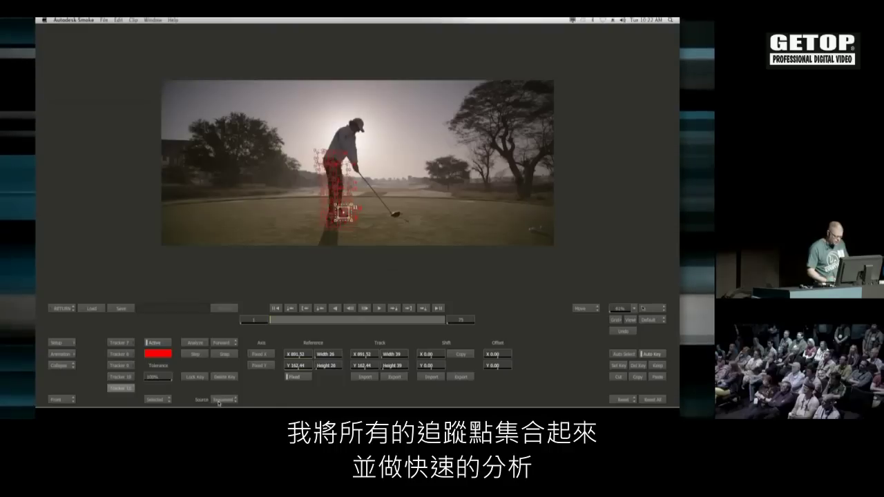
- Gang all the leg mask's trackers, analyse the shot, and scrub back through the tracked mask in the GMask settings
click(157, 399)
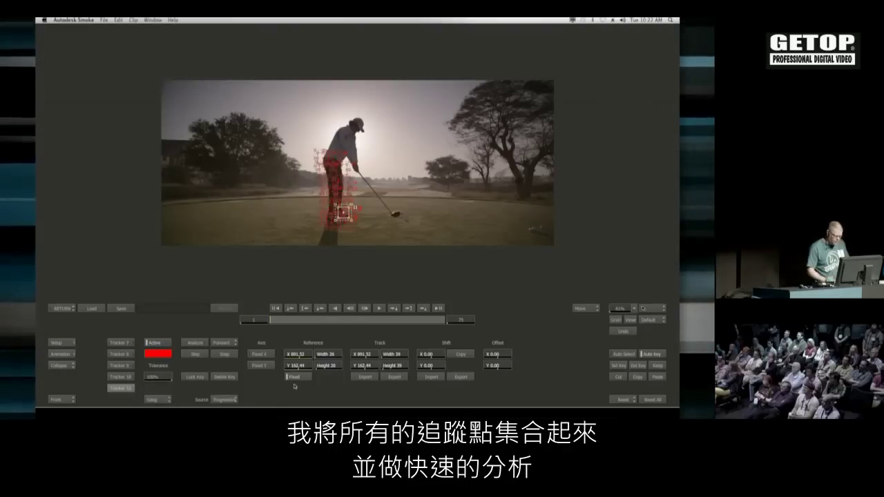
click(197, 341)
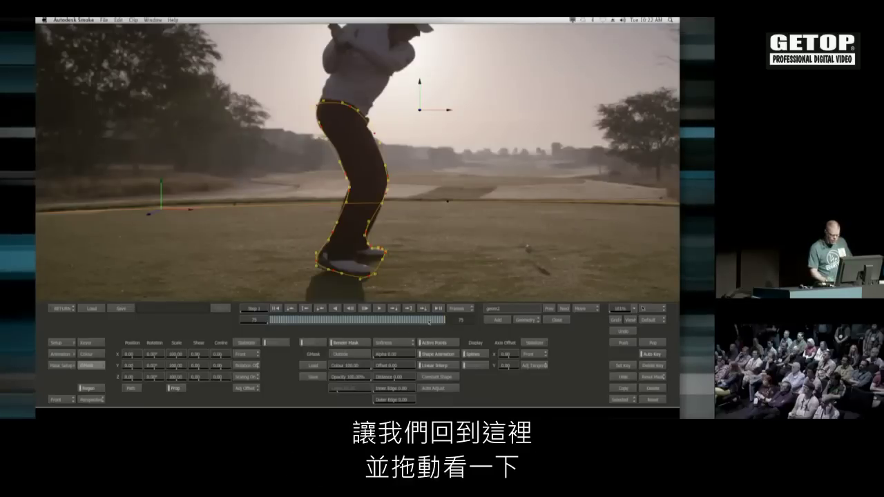
drag(429, 322, 159, 342)
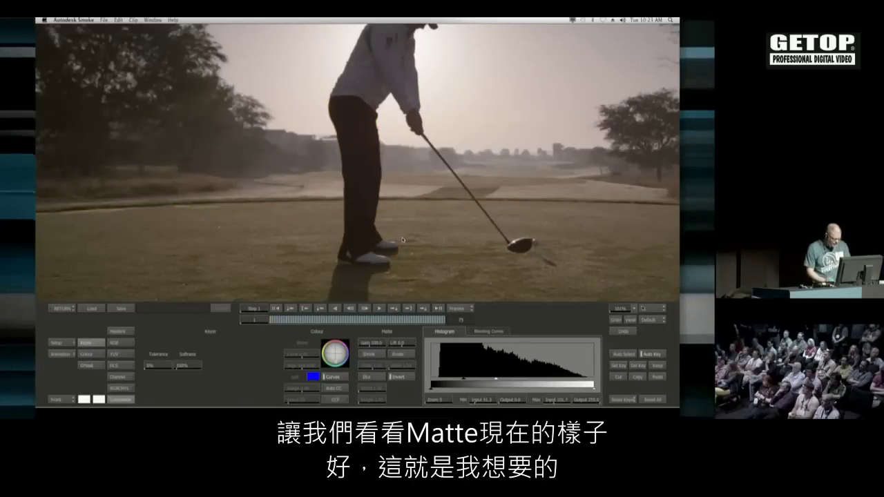
- Check the luminance matte with the grass mask applied and return from the Axis editor to the timeline
key(F3)
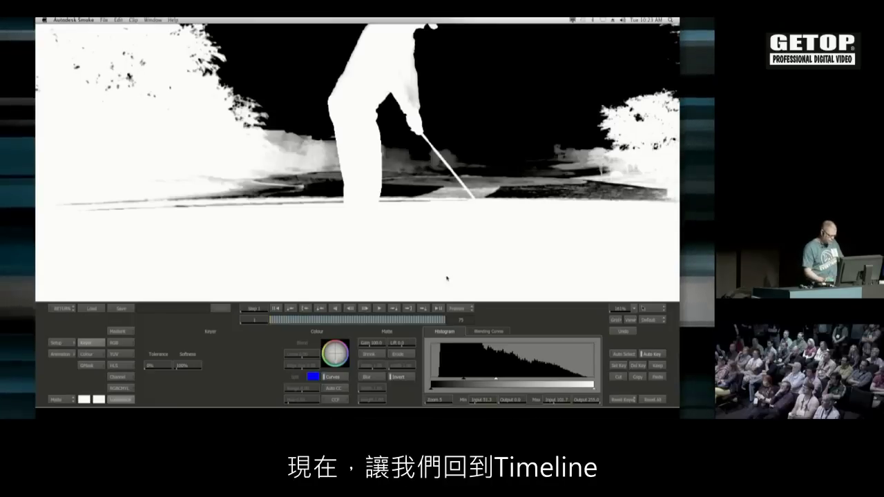
click(61, 308)
click(61, 308)
key(space)
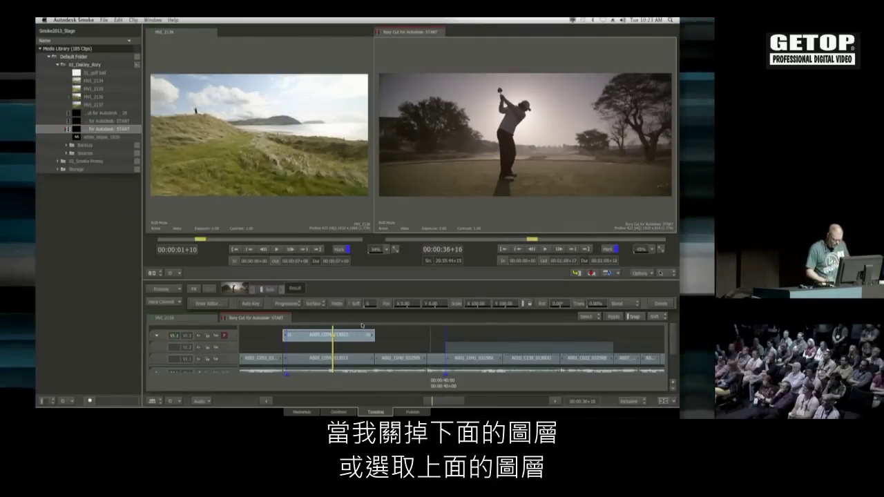
drag(472, 308, 478, 304)
key(super+z)
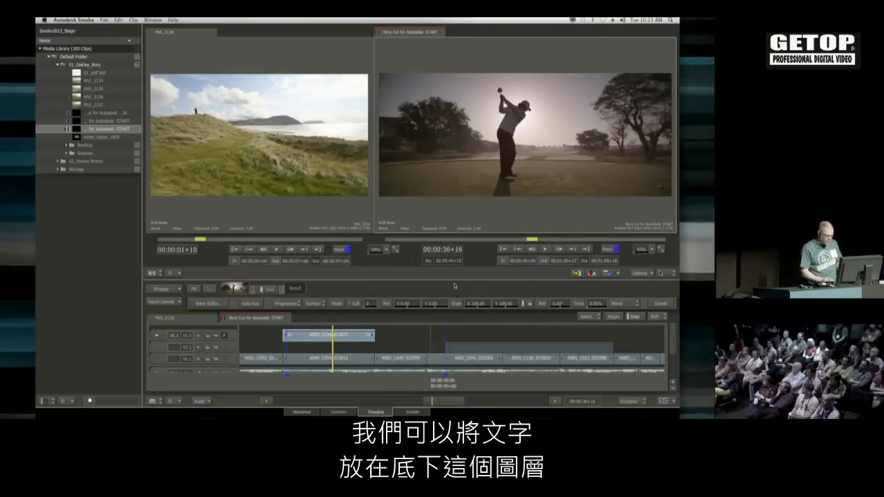
- Add a Text effect to the gap between the two stacked golfer clips and enter the text OAKLEY near the frame's upper edge
key(Down)
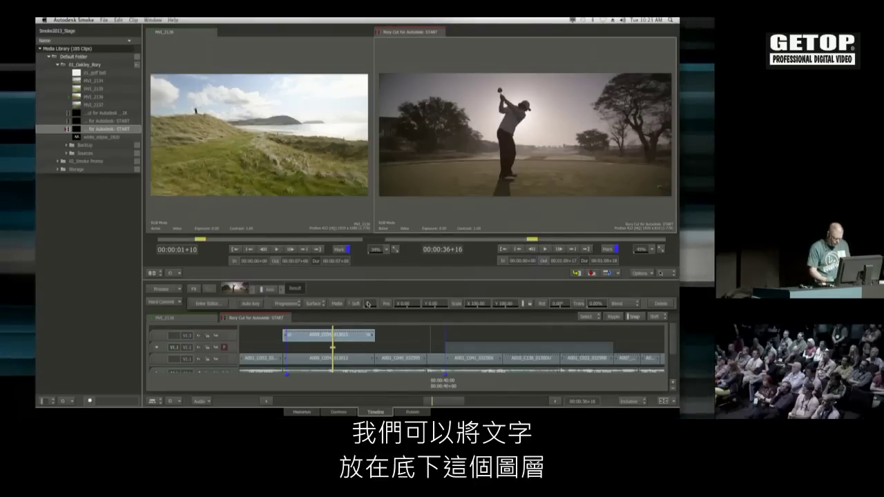
key(Down)
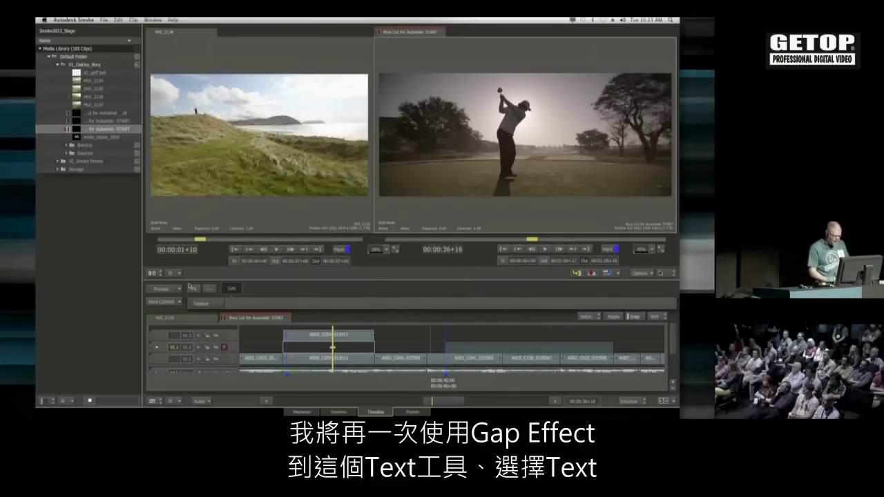
click(191, 288)
click(325, 301)
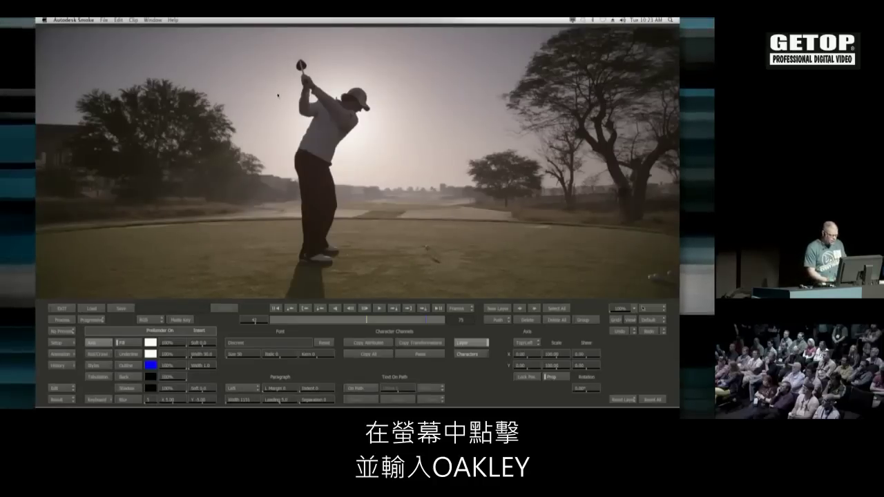
click(233, 81)
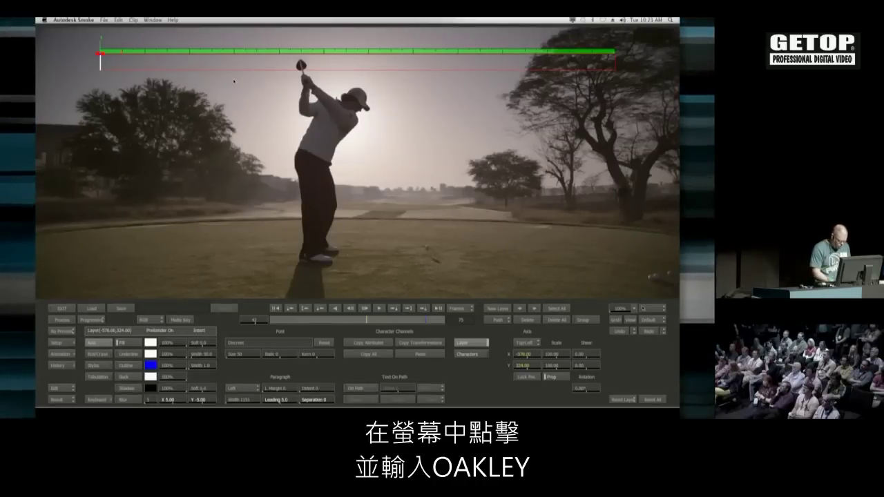
text(OAKLEY)
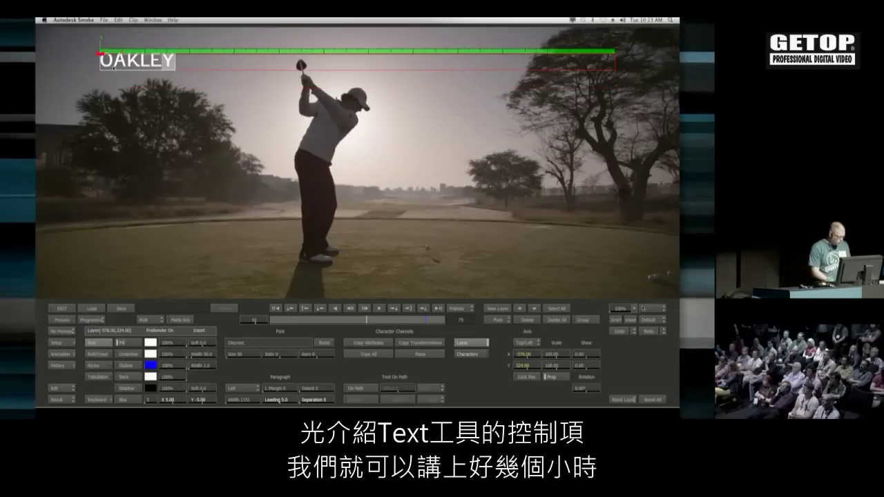
- Set the OAKLEY text's font size to 250 and its paragraph alignment to Centre
drag(114, 67, 101, 63)
drag(251, 357, 265, 356)
click(252, 357)
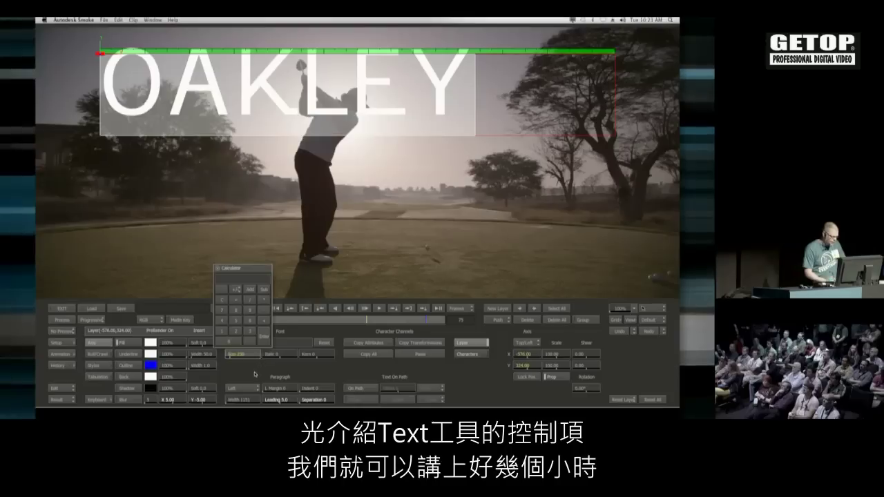
click(245, 388)
click(245, 378)
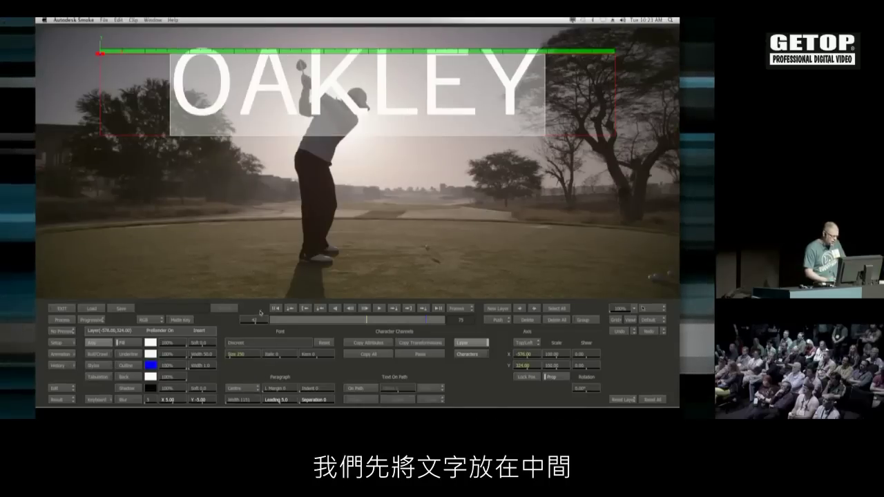
- Load the Discreet Bold font for the OAKLEY text, choosing it from the font files shown as titles
click(284, 348)
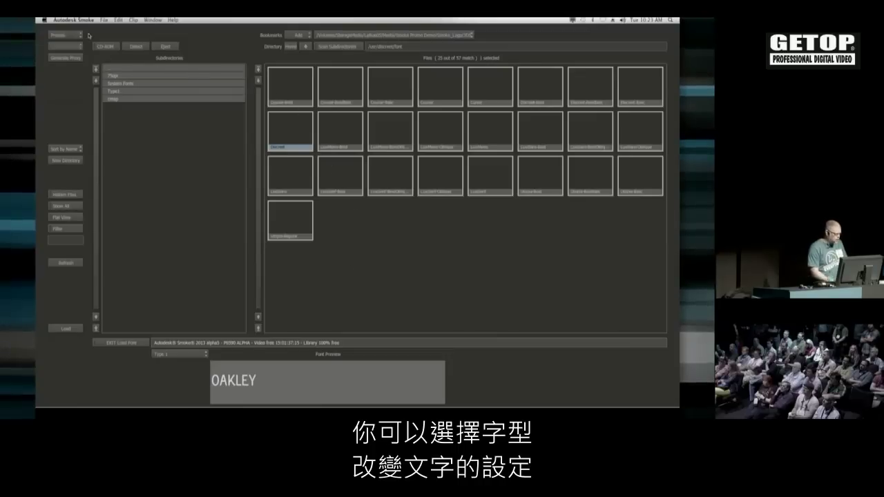
click(321, 107)
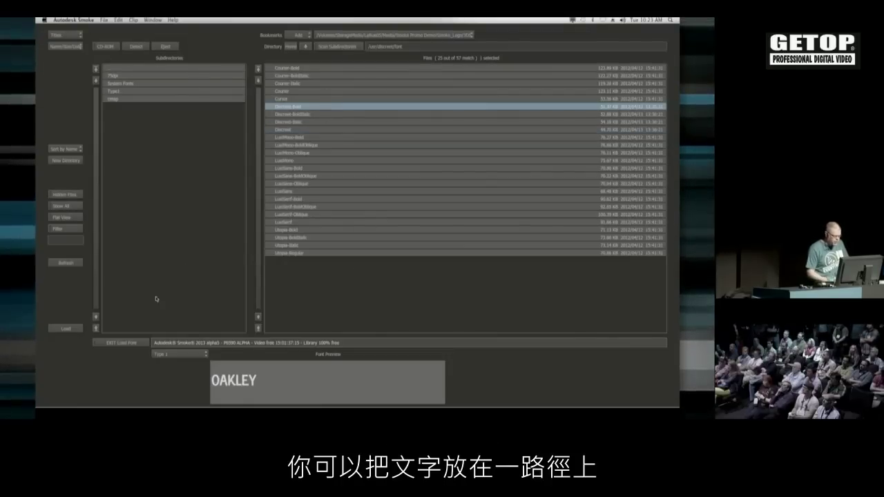
click(66, 329)
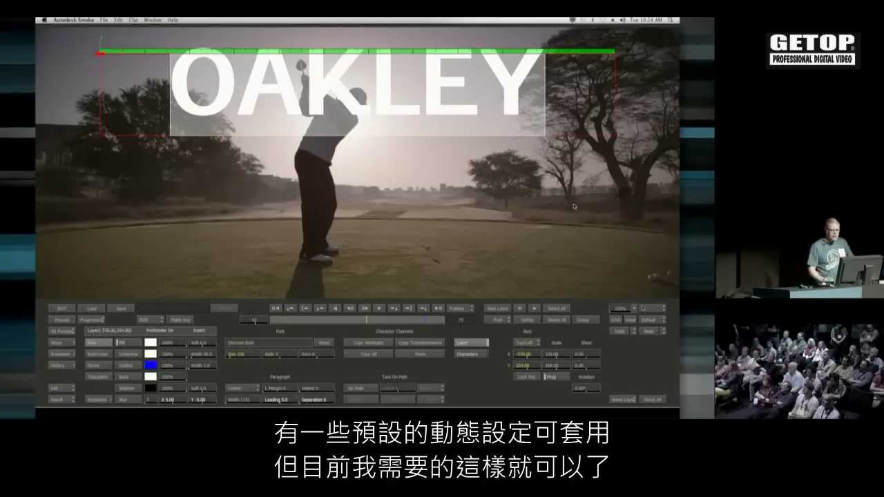
- Return to the timeline, view the composite from the uppermost track, and scrub through the golfer in front of the text
click(62, 308)
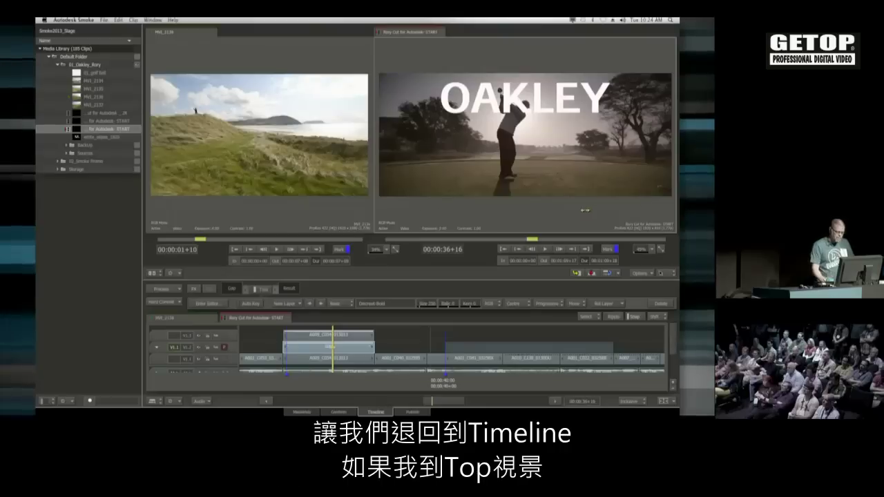
key(Page_Up)
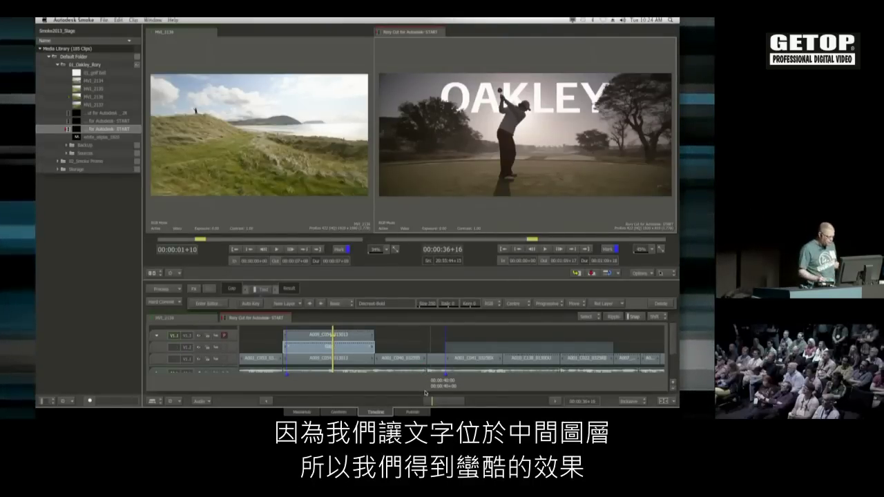
drag(320, 382, 347, 380)
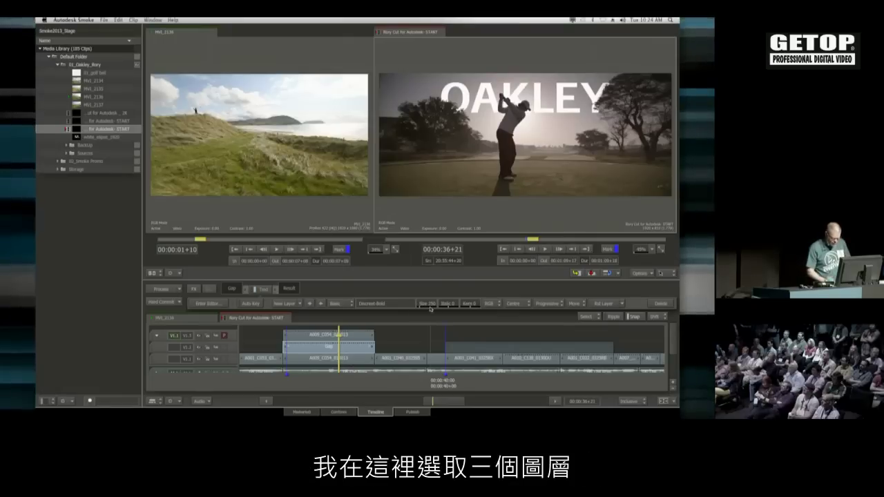
- Select both stacked golfer clips with the text gap between them and create a Connect FX from the three layers
click(352, 350)
super+click(352, 348)
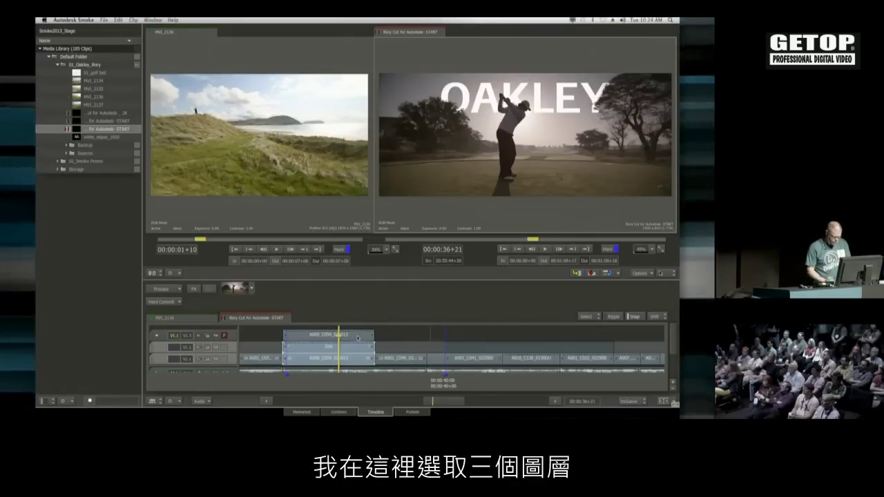
super+click(352, 336)
click(195, 290)
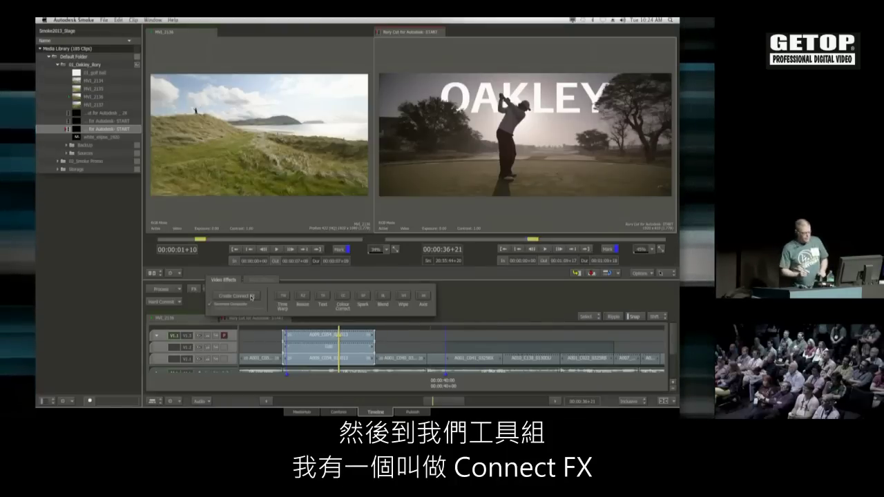
click(222, 291)
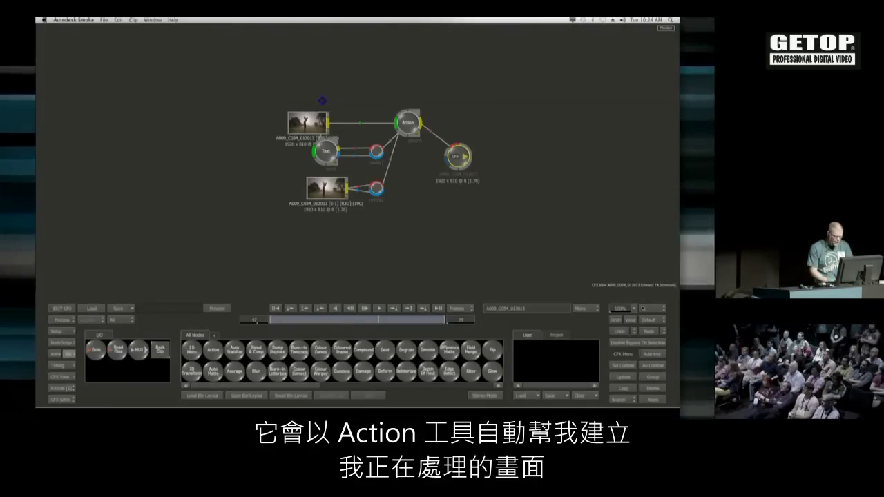
- Show the Connect FX schematic beside the result in a two-view layout and space out the background clip, Action and CFX output nodes
drag(314, 123, 311, 99)
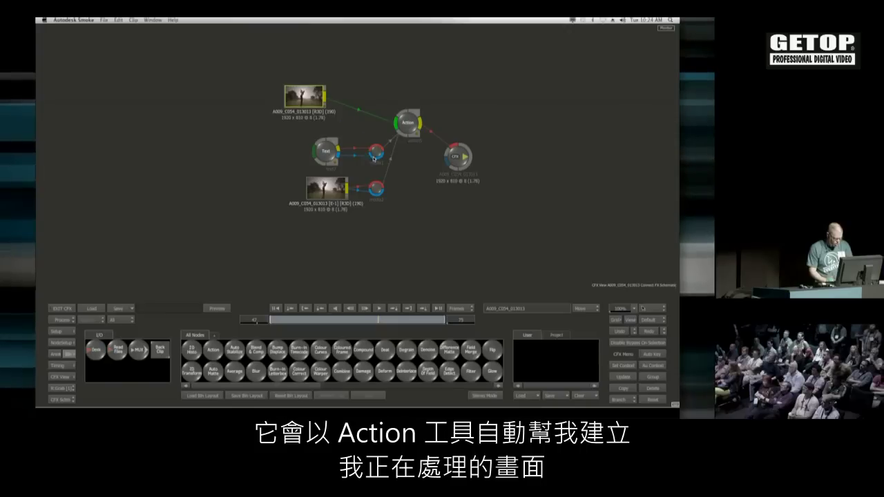
key(alt+2)
ctrl+drag(544, 163, 510, 186)
click(223, 197)
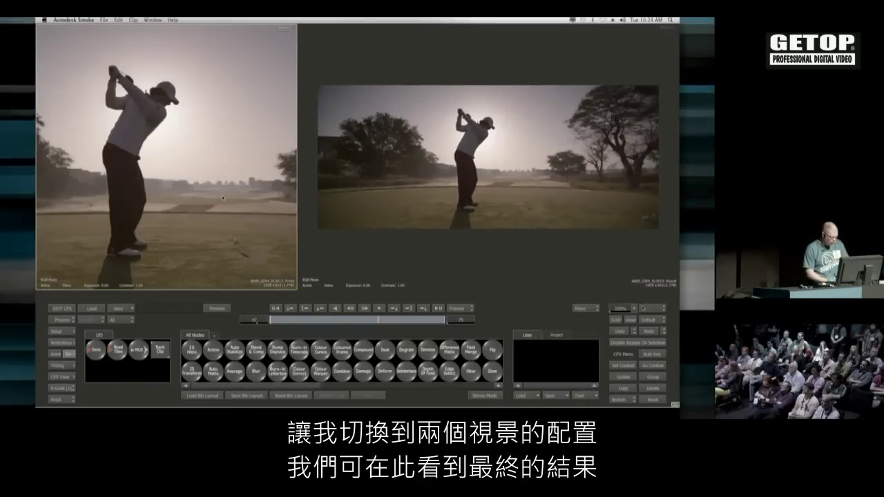
key(grave)
drag(216, 121, 220, 134)
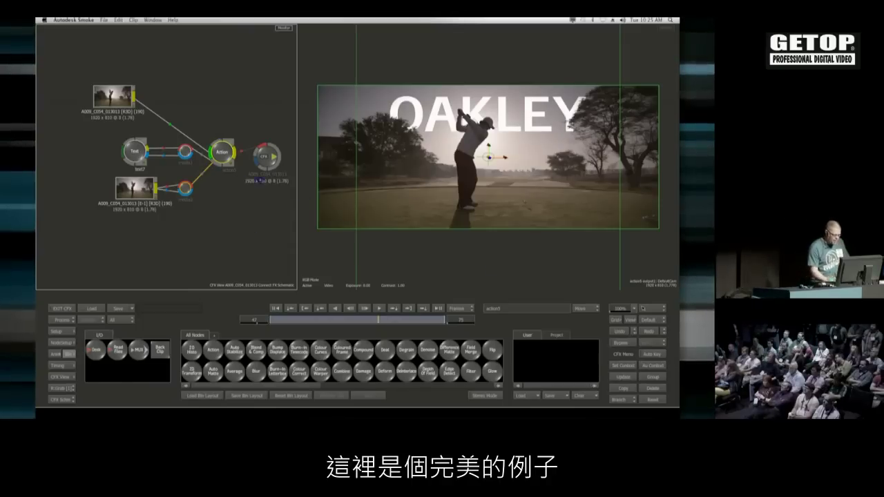
click(277, 153)
- Insert a Damage node on the connection between the Action node and the CFX output
drag(414, 354, 678, 362)
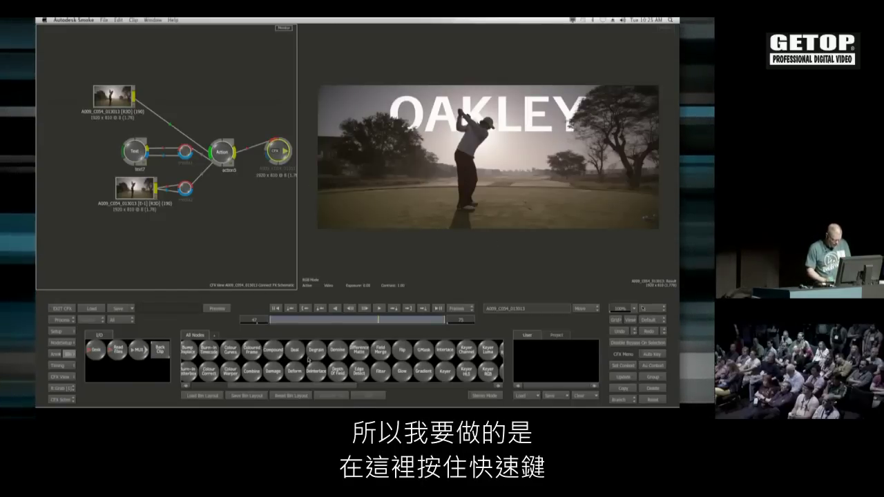
key(d)
drag(344, 368, 249, 149)
click(253, 138)
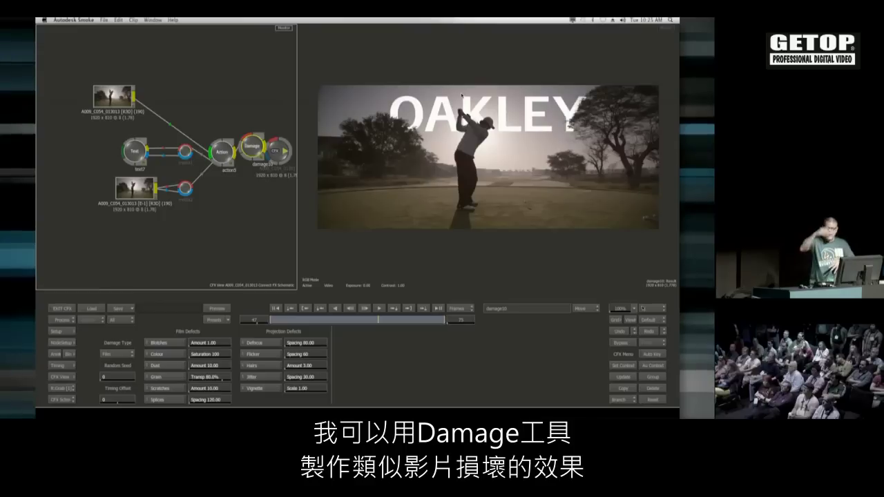
- Enable Blotches in the Damage node with an amount of 25.30 and scrub back through the shot
click(152, 341)
drag(353, 347, 371, 324)
drag(308, 320, 347, 320)
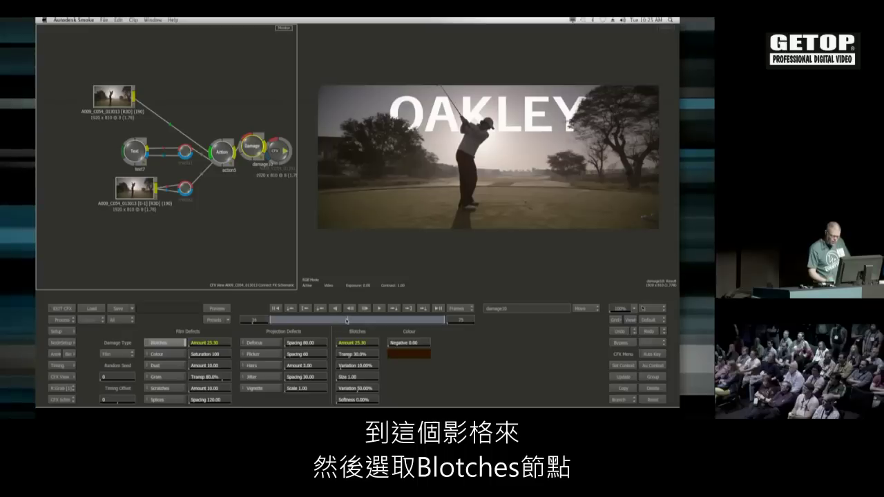
drag(275, 152, 261, 164)
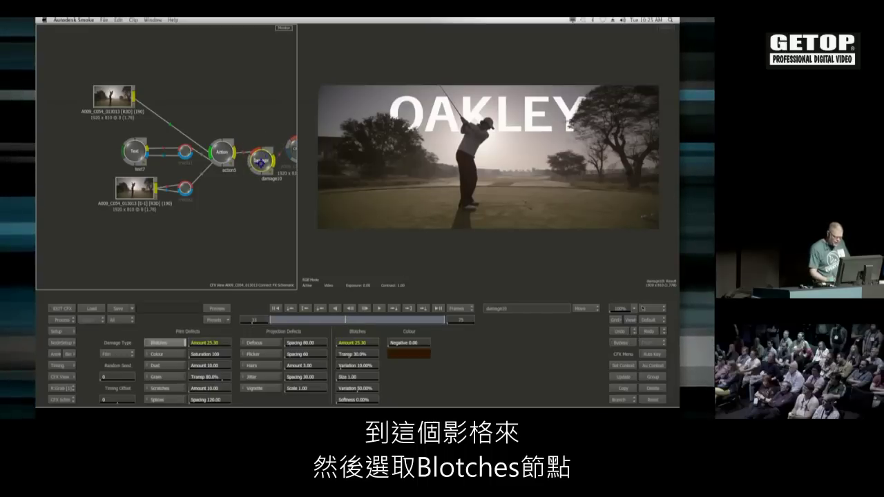
- Load the BadVTR preset into the Damage node, replacing its current setup
click(217, 319)
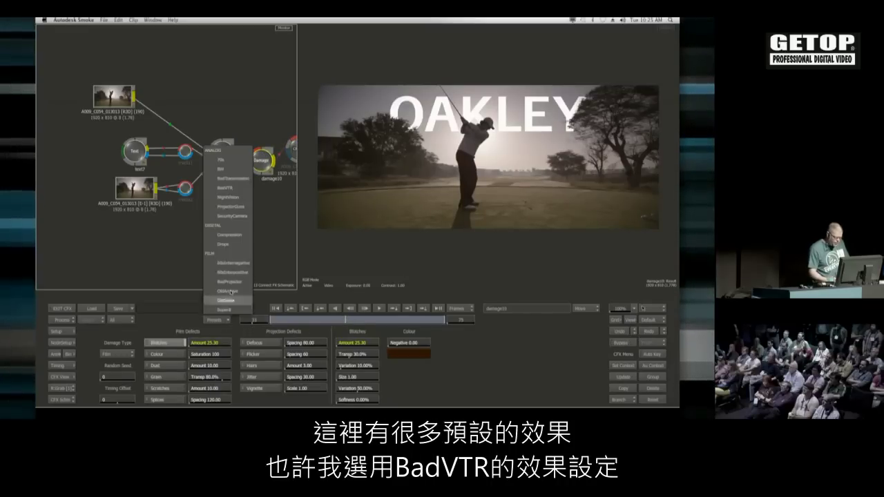
click(235, 188)
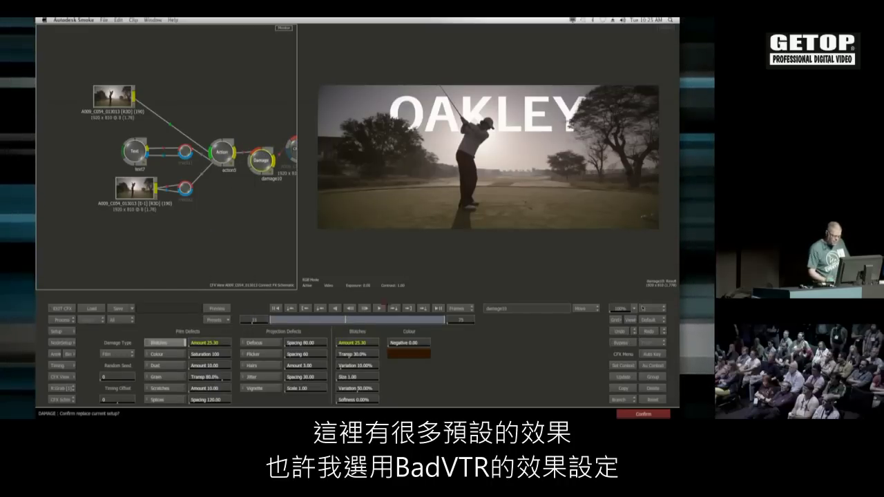
click(632, 416)
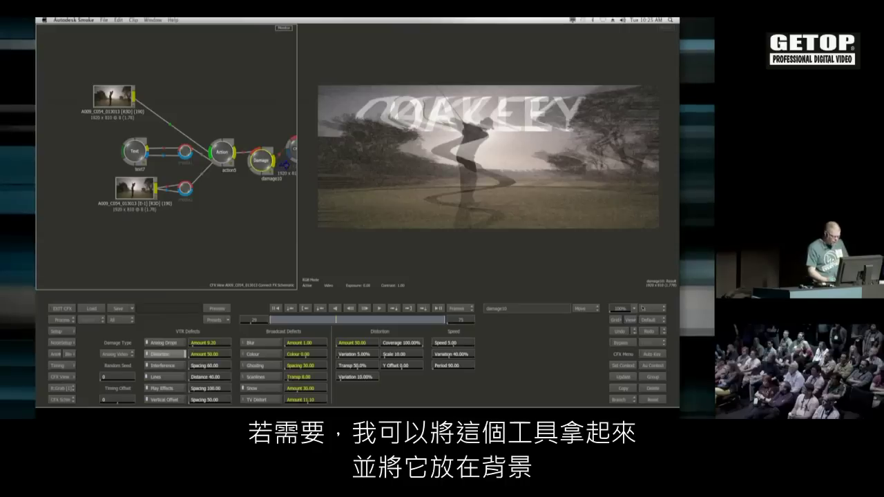
- Move the Damage node between the background golfer clip and the Action node, and delete it from the schematic
drag(266, 163, 187, 106)
drag(232, 151, 236, 151)
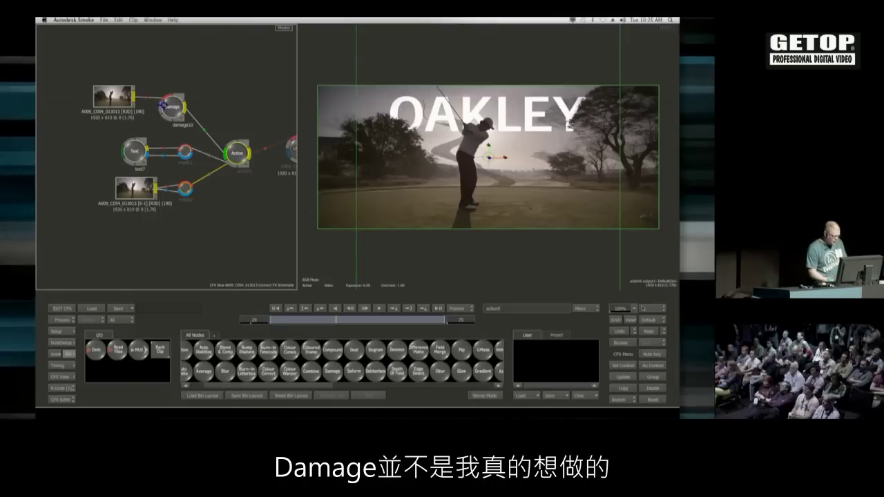
drag(189, 98, 212, 61)
key(Delete)
- Open the Action node's controls and go through its media list from the back layer to the front golfer layer
click(233, 145)
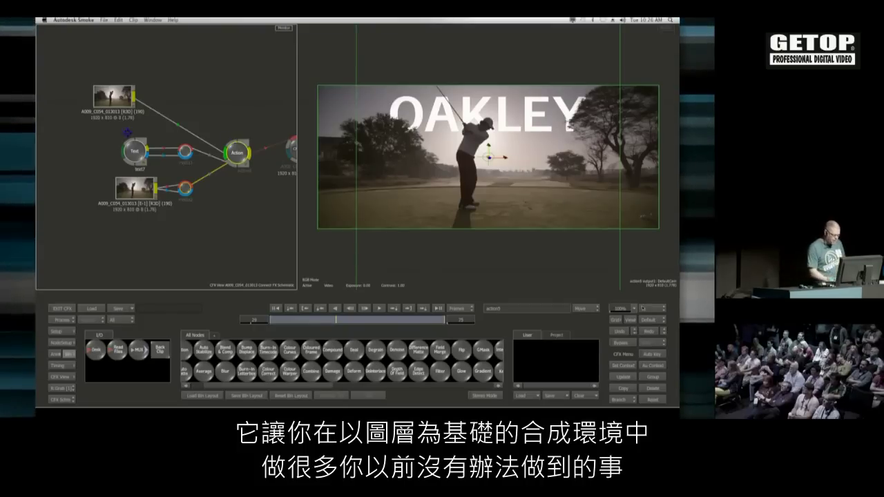
double_click(234, 151)
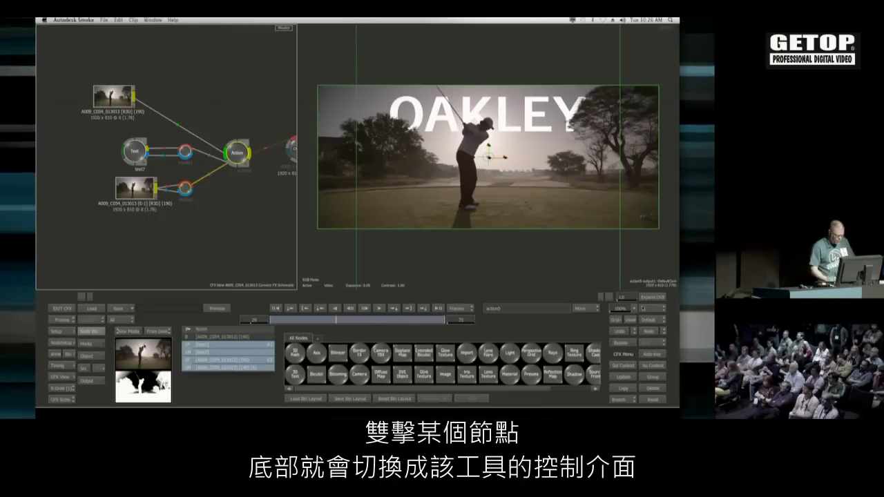
click(90, 344)
click(296, 337)
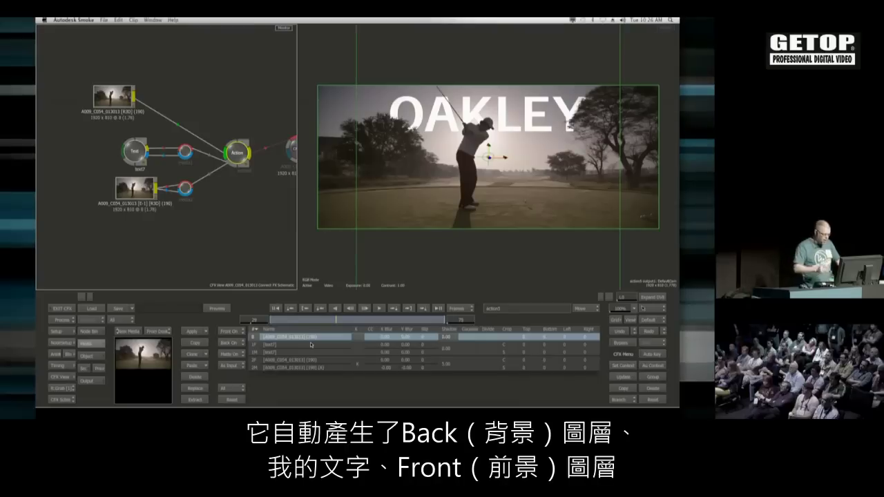
drag(303, 343, 323, 369)
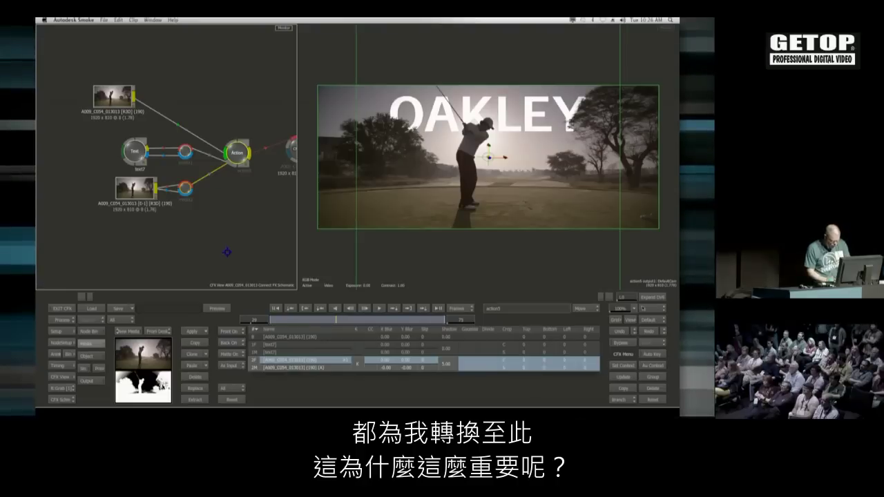
- Orbit the Action working view to see the layers in 3D, set the cursor mode to Move, and show the object settings
key(e)
drag(248, 179, 225, 227)
drag(254, 191, 59, 287)
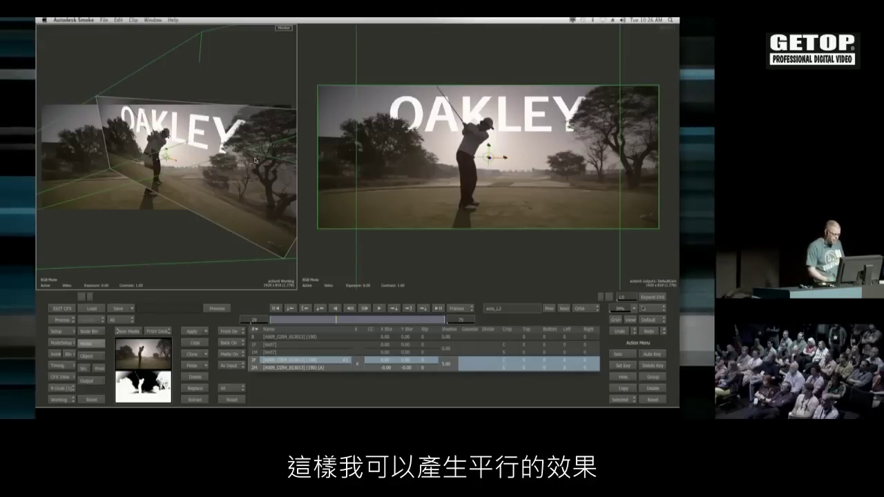
click(583, 308)
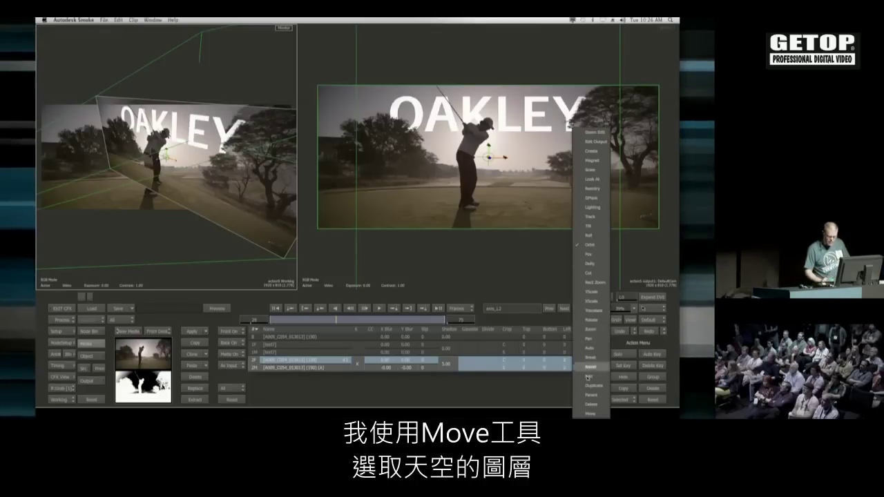
click(591, 408)
click(86, 356)
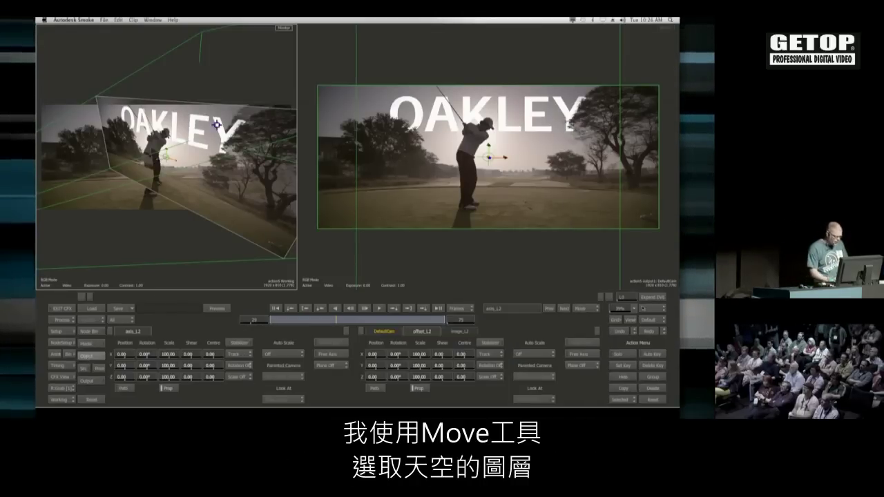
- Try to move the OAKLEY text layer along the Z axis towards the camera
click(220, 223)
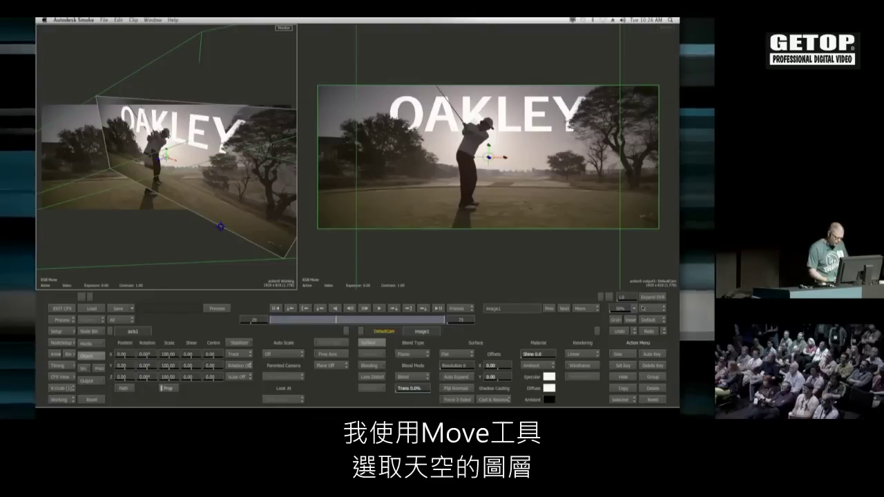
drag(192, 346, 201, 354)
key(ctrl+z)
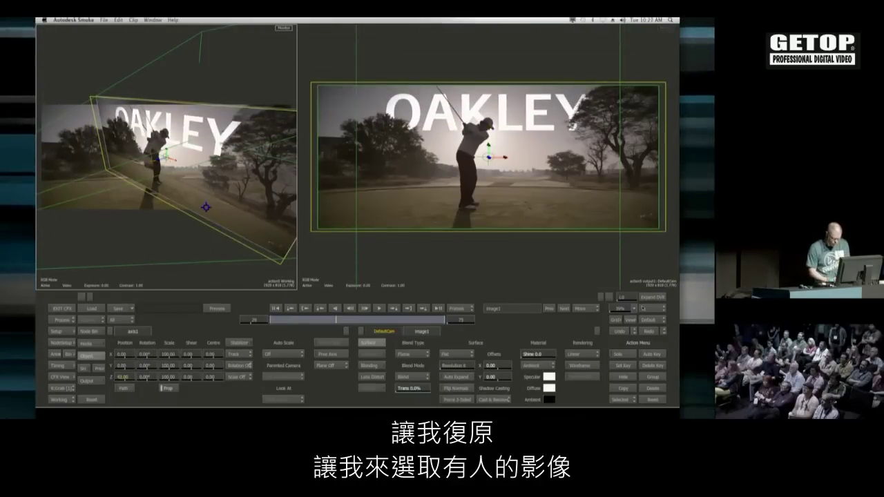
- Select the front golfer layer's axis, axis_L2, and return to the 3D working view
key(F4)
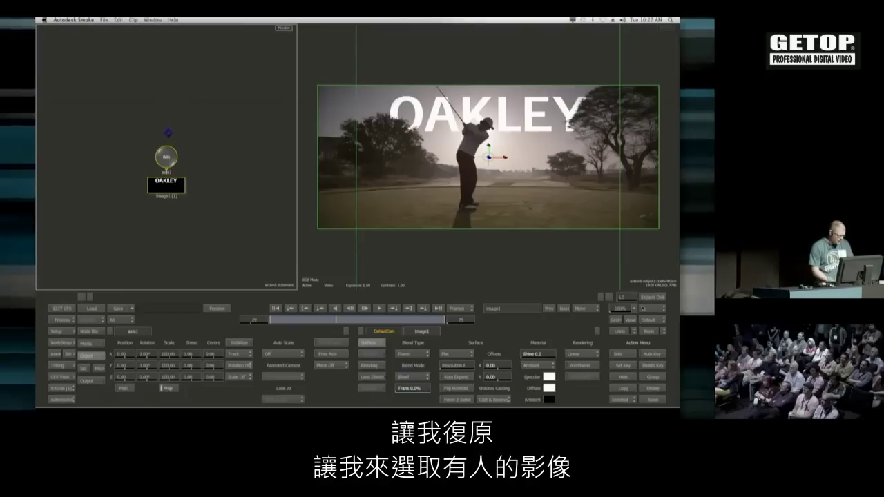
drag(131, 262, 264, 219)
click(149, 212)
key(Escape)
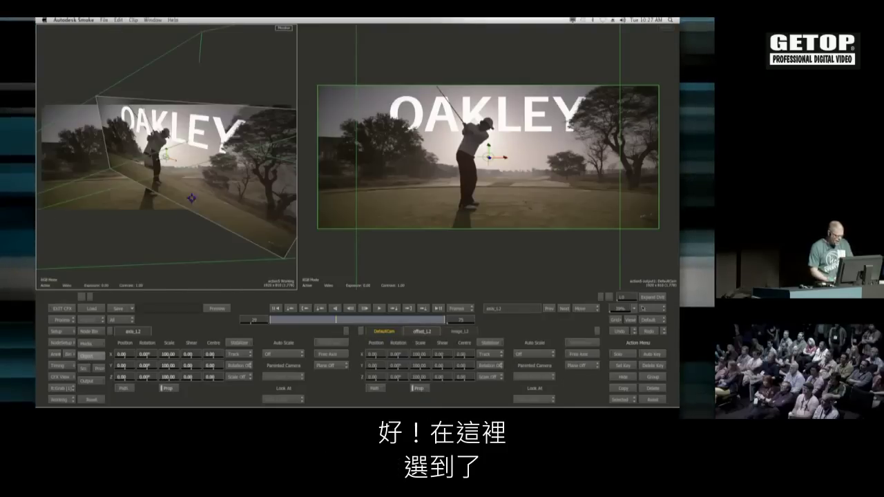
- Try to move the front golfer layer towards the camera to a Z position of 210 without auto scaling
drag(123, 379, 172, 370)
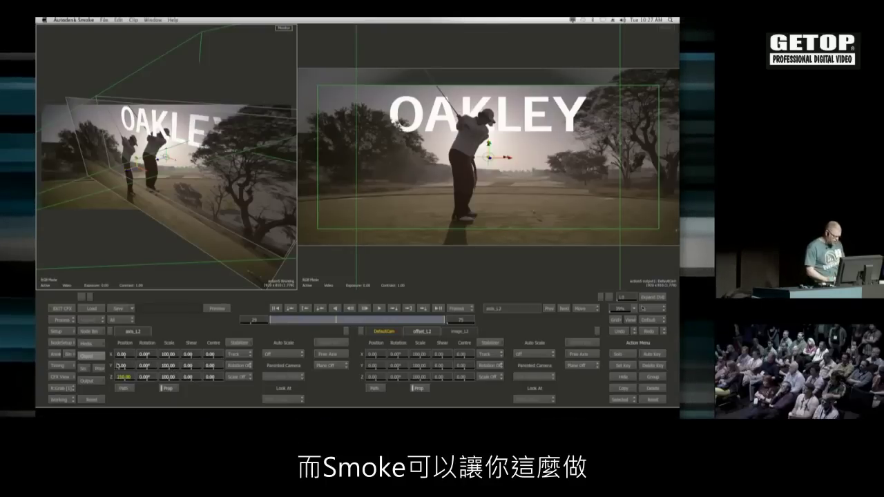
key(ctrl+z)
- Set the front golfer axis's Auto Scale to On Position Changes and its Z position to 441
click(292, 353)
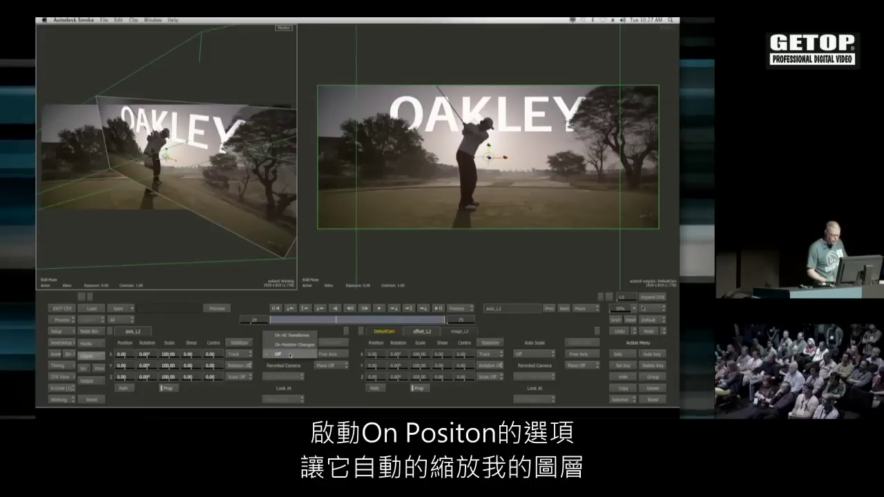
click(296, 344)
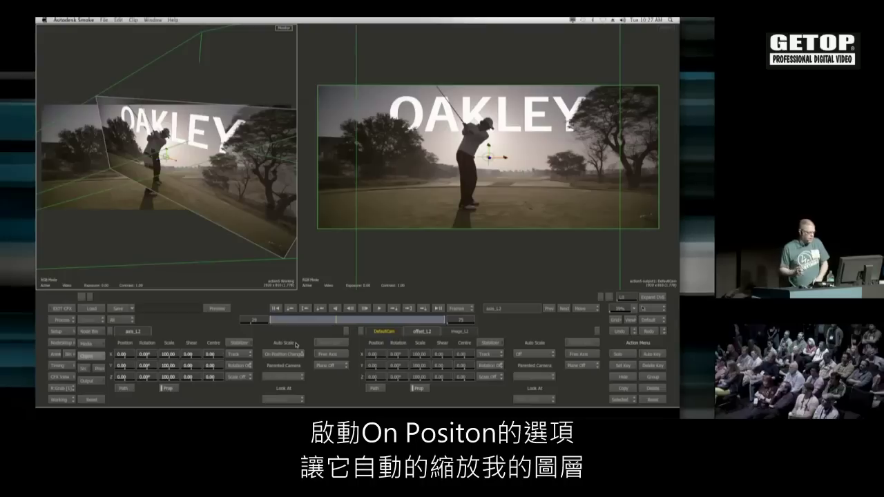
click(138, 376)
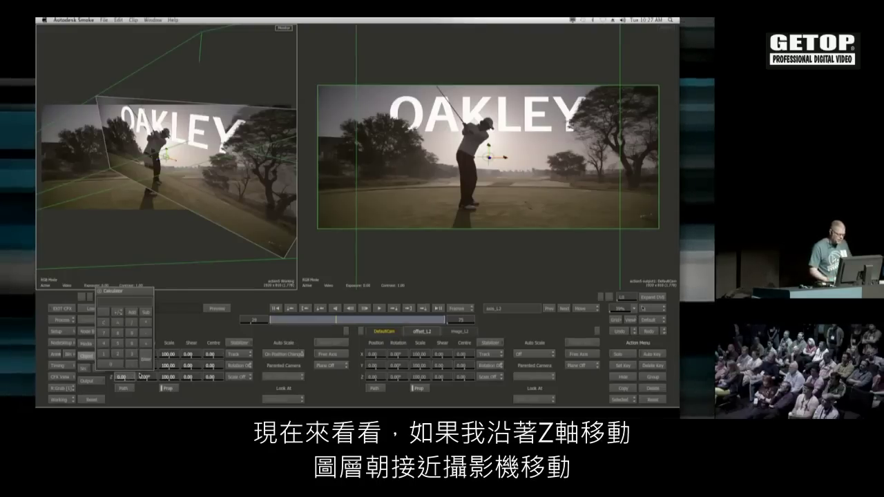
click(146, 391)
drag(123, 377, 209, 368)
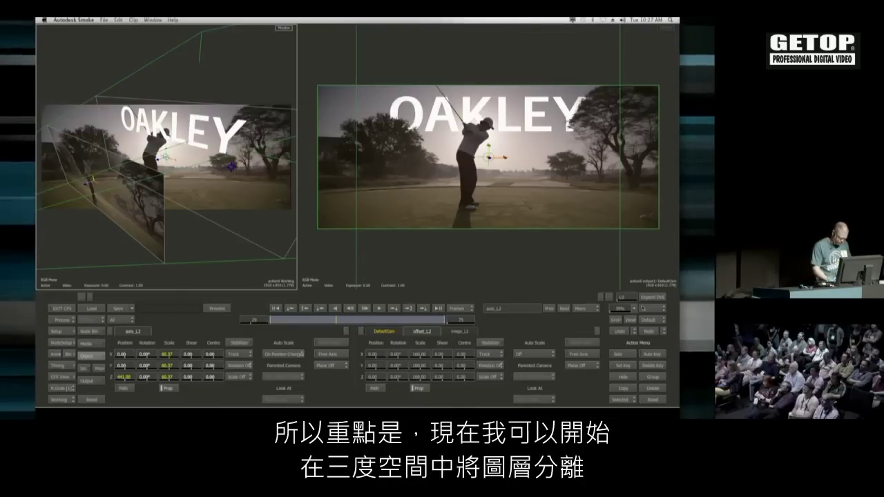
- In the Action schematic, remove the DefaultCam1 camera and gather the remaining camera and the OAKLEY text nodes beside the golfer layer
key(F4)
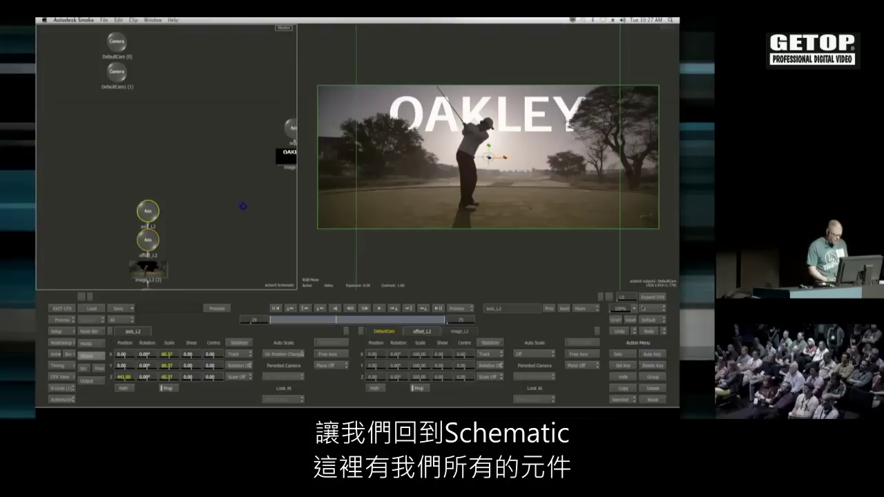
drag(221, 157, 223, 225)
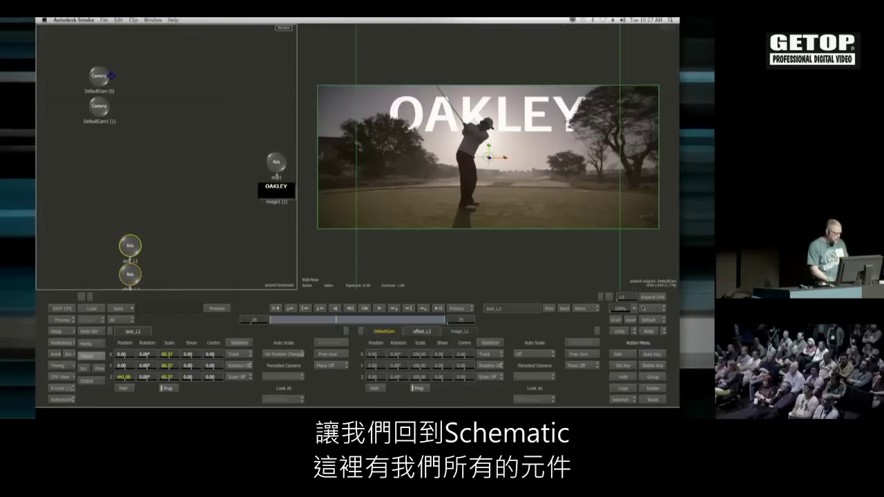
drag(100, 109, 97, 286)
drag(98, 81, 142, 194)
drag(221, 225, 211, 167)
drag(267, 101, 177, 188)
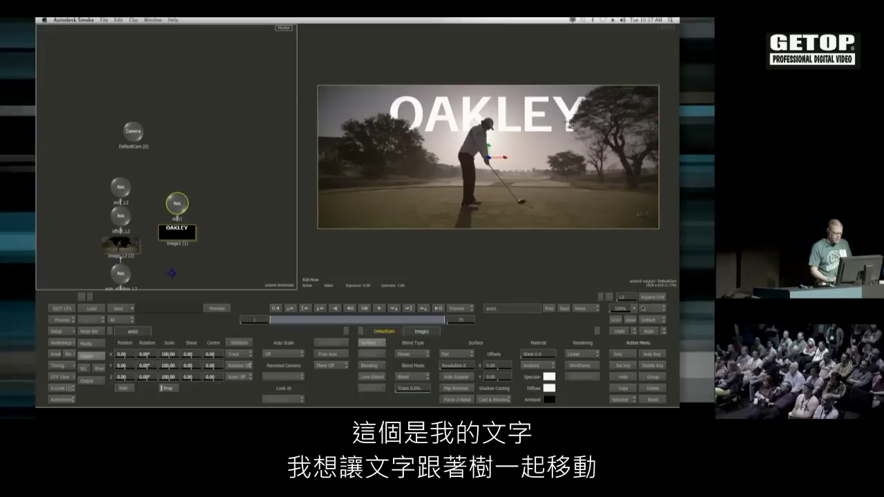
- Move the OAKLEY text's axis clear of its image node, turn on scale tracking for it and open its stabilizer
drag(173, 199, 174, 186)
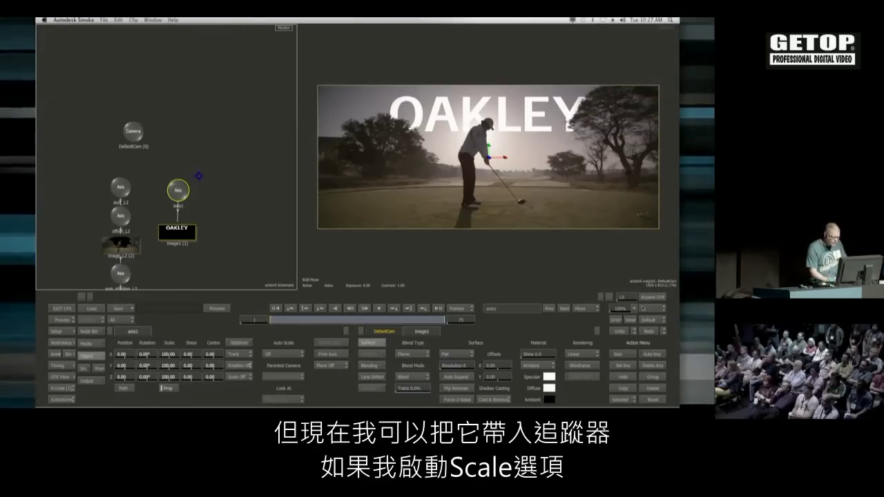
drag(177, 187, 176, 179)
click(239, 377)
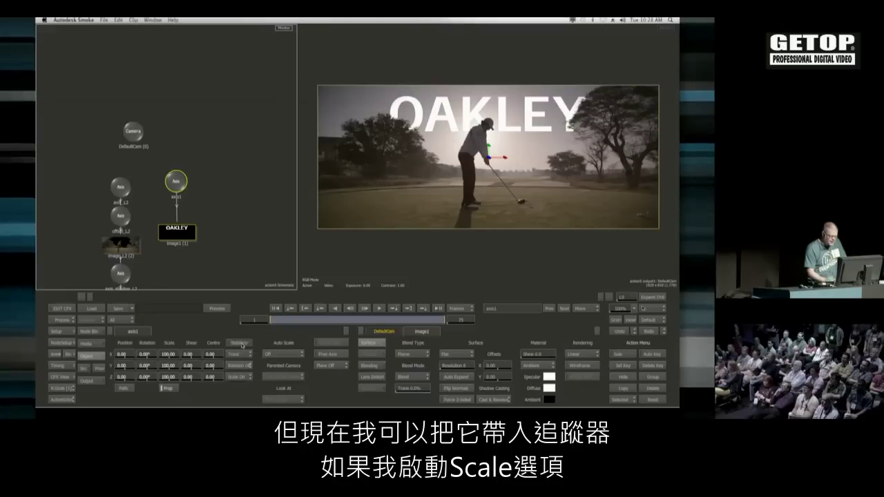
click(241, 343)
- Place Tracker 1 on the crown of one tree and Tracker 2 on the opposite tree, analyze the shot and return to Action
drag(358, 163, 229, 116)
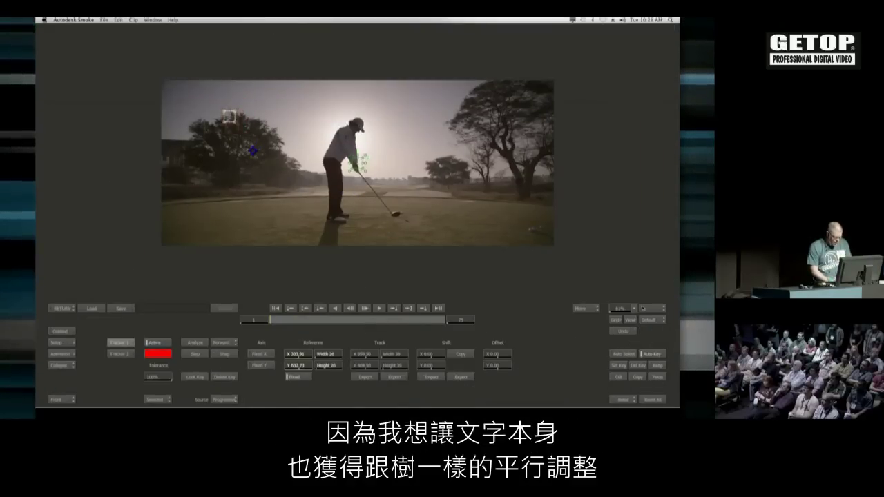
click(121, 354)
drag(345, 169, 479, 104)
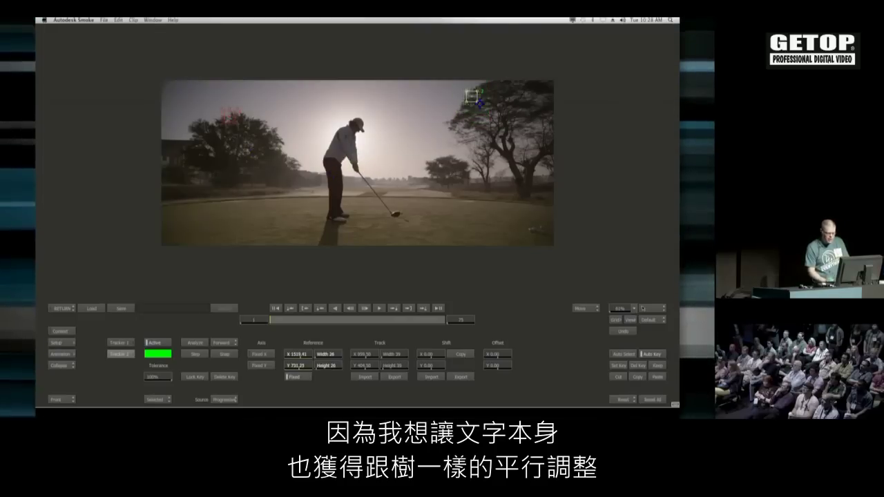
click(196, 342)
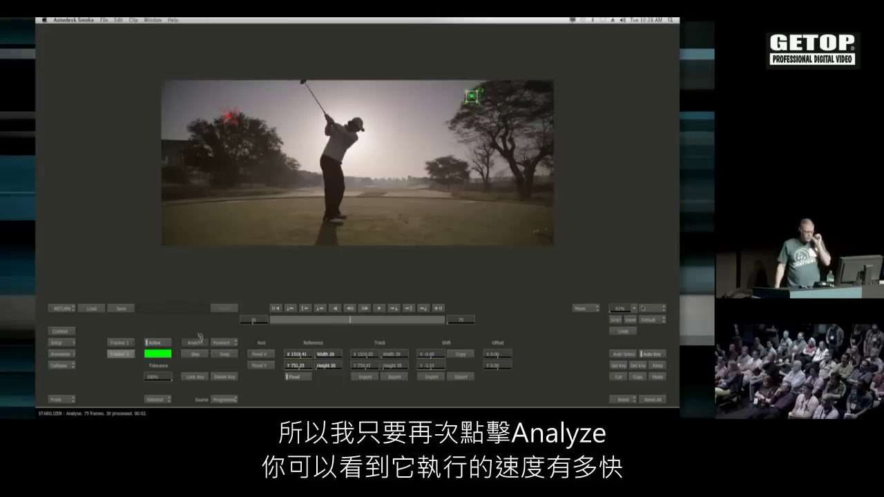
click(61, 308)
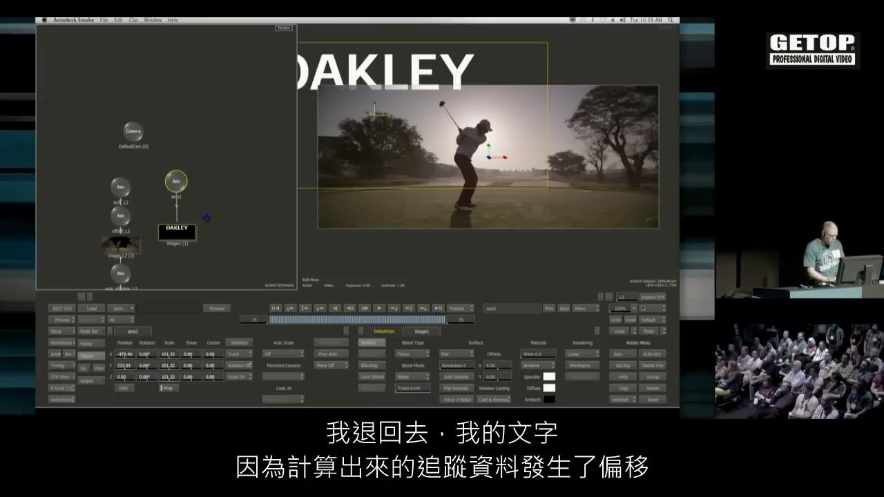
- Insert a second Axis node between the tracked axis1 and the OAKLEY image, and spread the nodes apart
drag(176, 180, 176, 153)
click(90, 343)
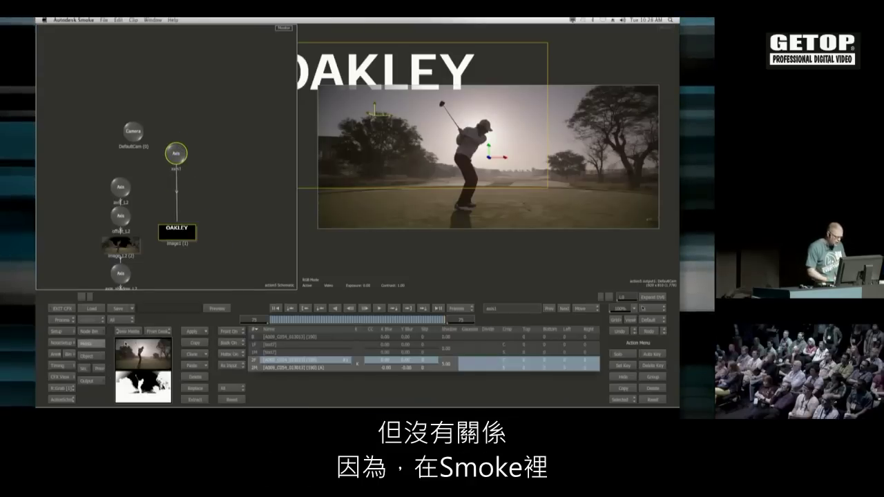
click(89, 331)
drag(317, 355, 178, 187)
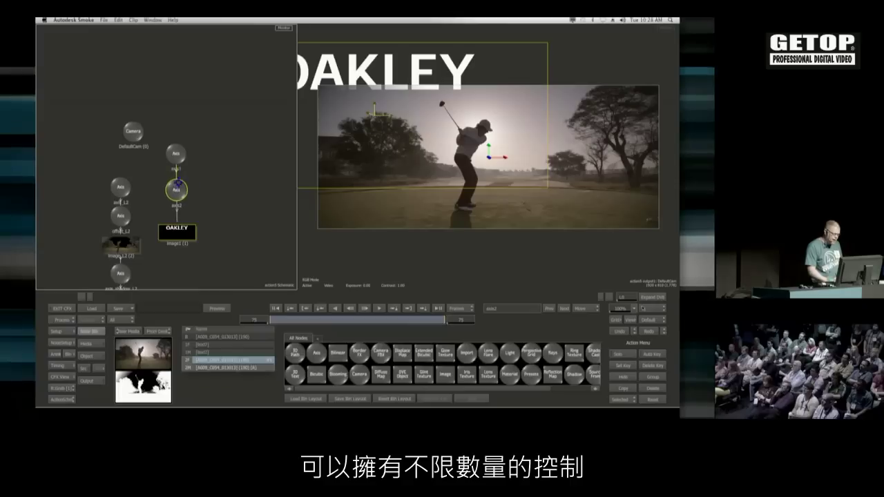
double_click(179, 183)
drag(175, 153, 186, 138)
- Offset axis2 to about X 482 and Y -215 to recentre the title, and check it back at frame 1
click(176, 190)
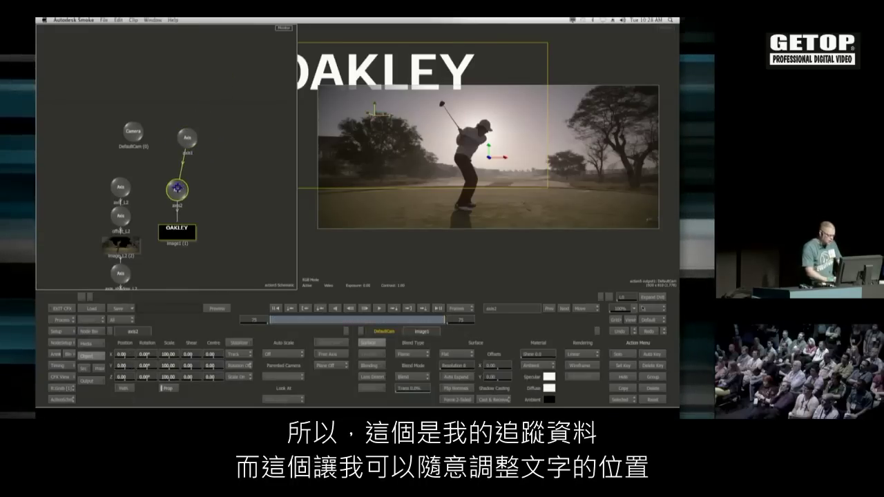
drag(125, 353, 232, 355)
drag(125, 368, 114, 377)
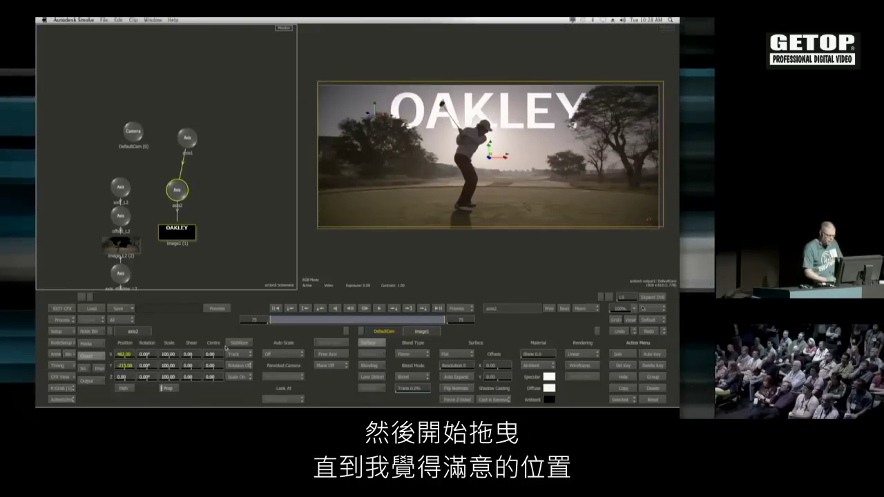
drag(281, 321, 98, 369)
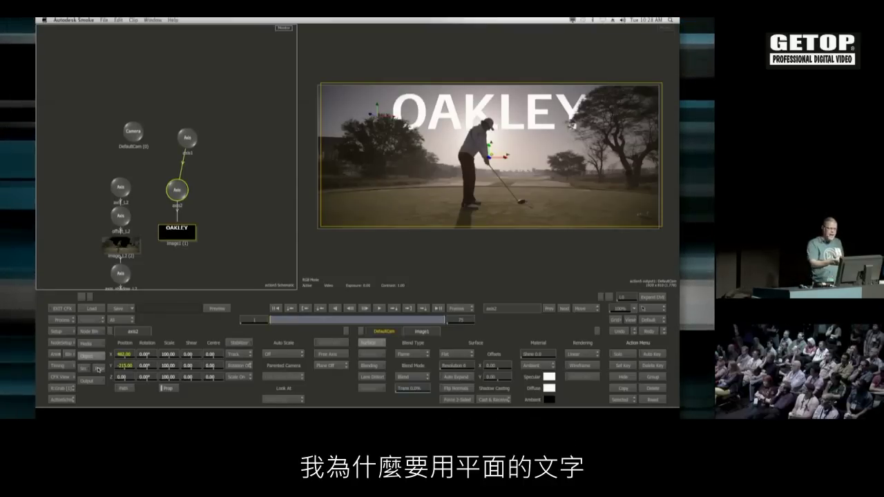
- Add a 3D Text node beside the flat text nodes and enter OAKLEY as its text
click(97, 331)
drag(301, 376, 242, 149)
double_click(238, 154)
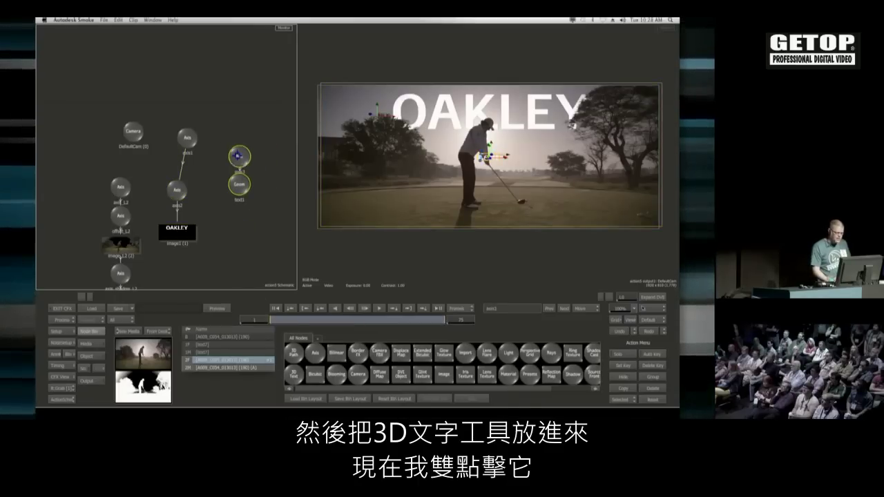
click(406, 342)
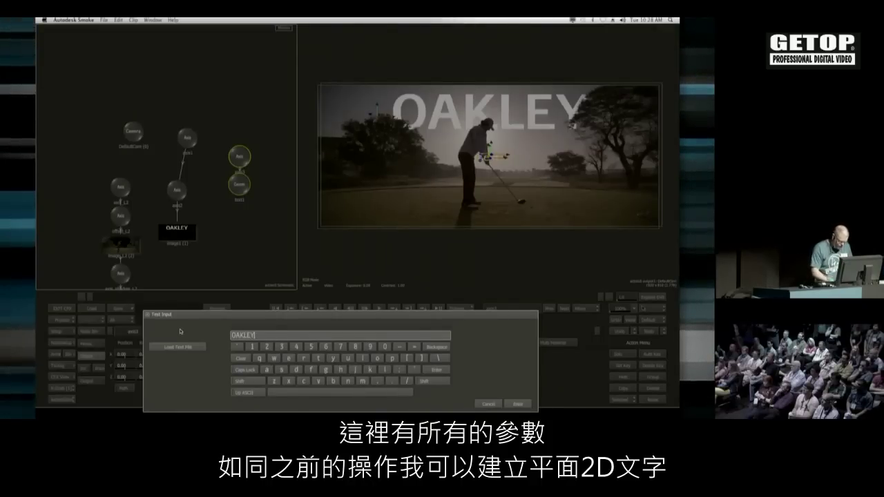
key(Return)
- Load the Discreet-Bold font for the 3D text and set its size to 250
click(431, 354)
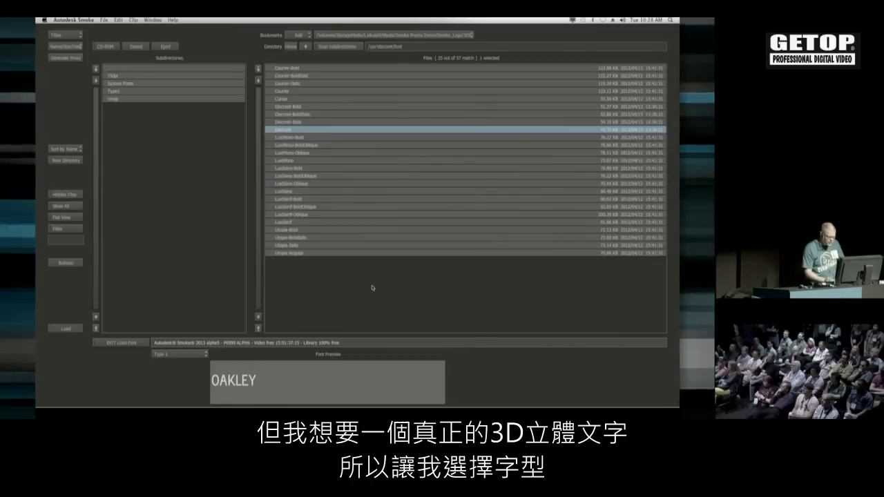
click(316, 107)
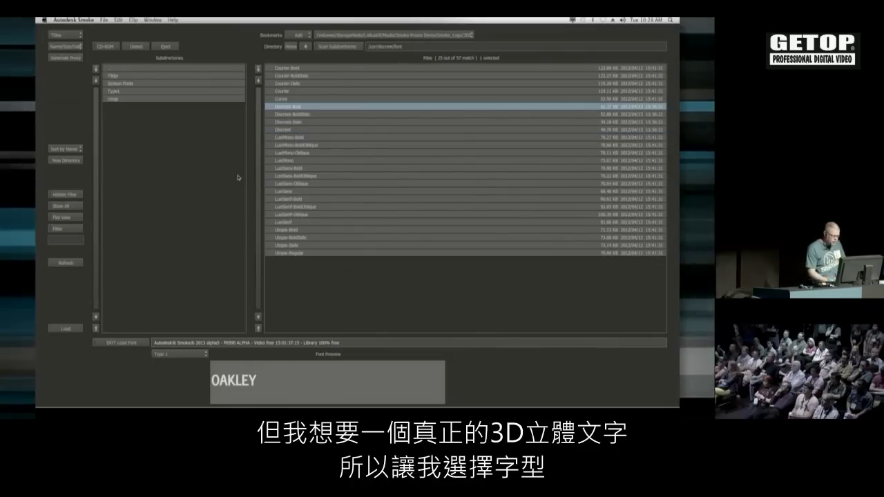
click(64, 328)
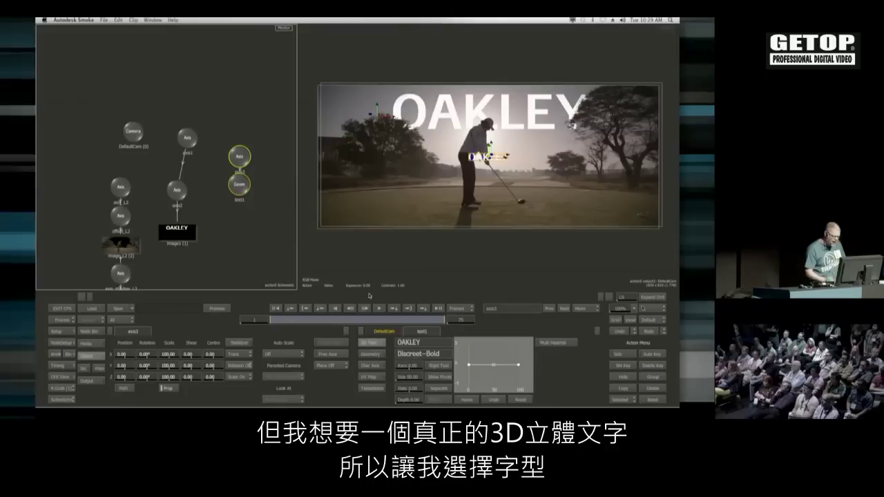
click(409, 377)
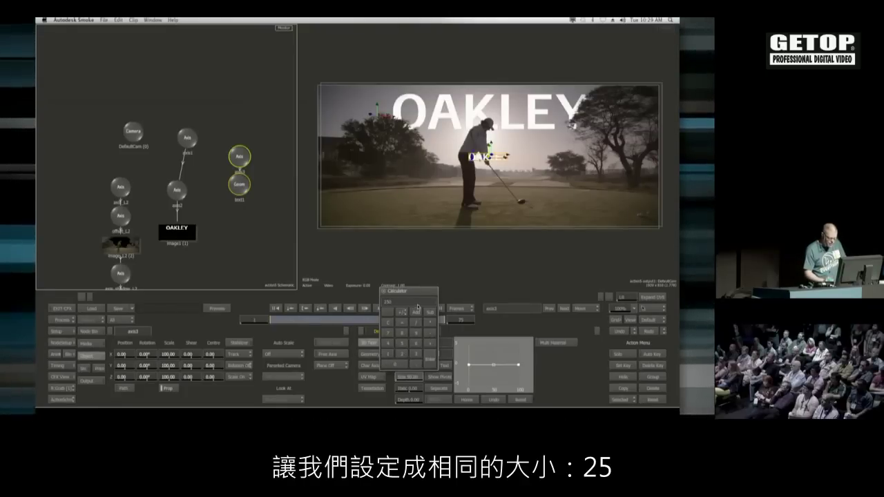
text(250)
key(Return)
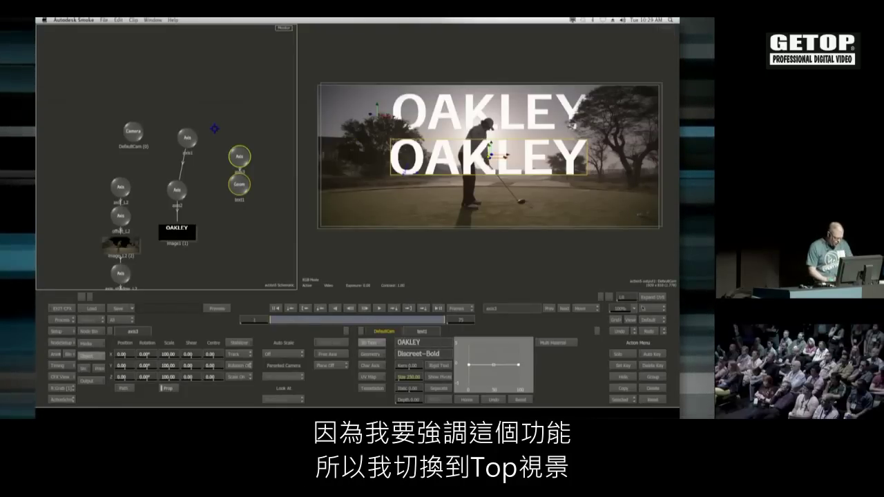
- Show the Top view, extrude the 3D text to a depth of 77 and enable Shading in the Action rendering setup
key(Escape)
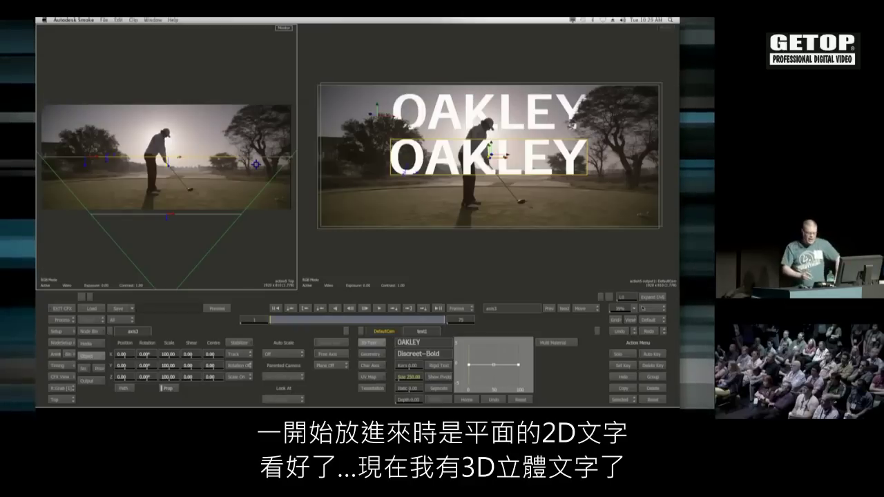
mouse_move(410, 399)
mouse_down()
mouse_move(424, 399)
mouse_move(414, 399)
mouse_up()
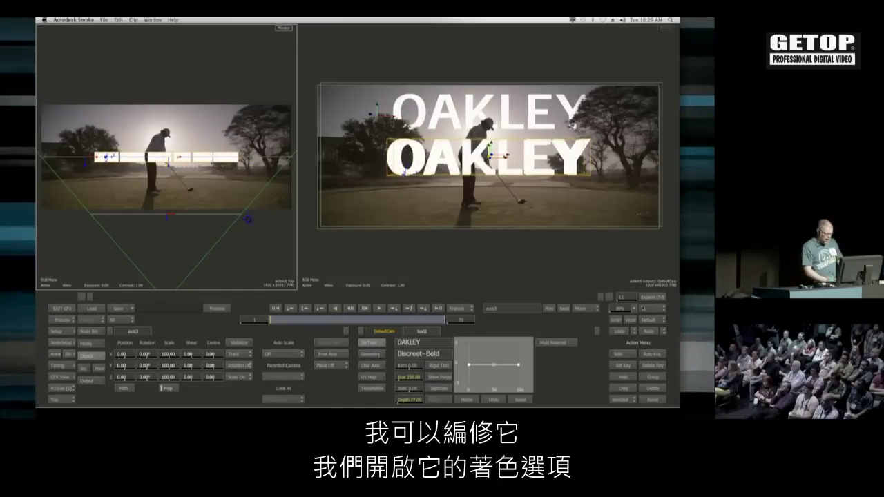
click(60, 347)
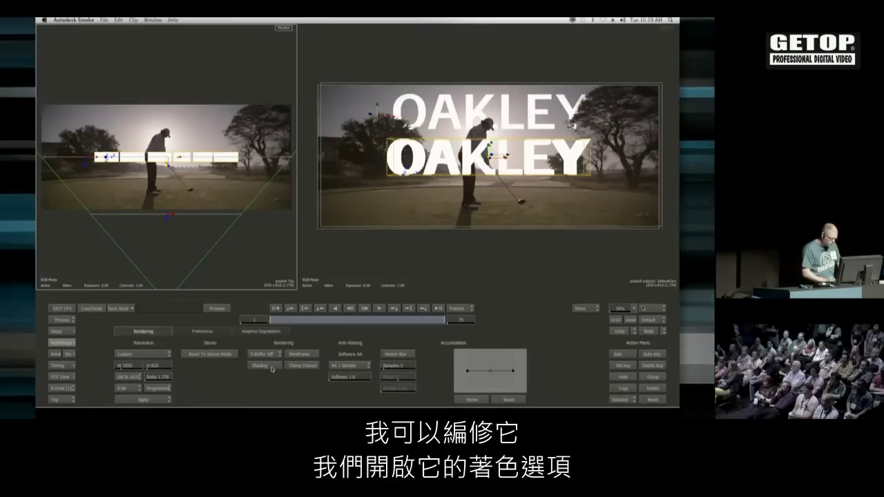
click(266, 366)
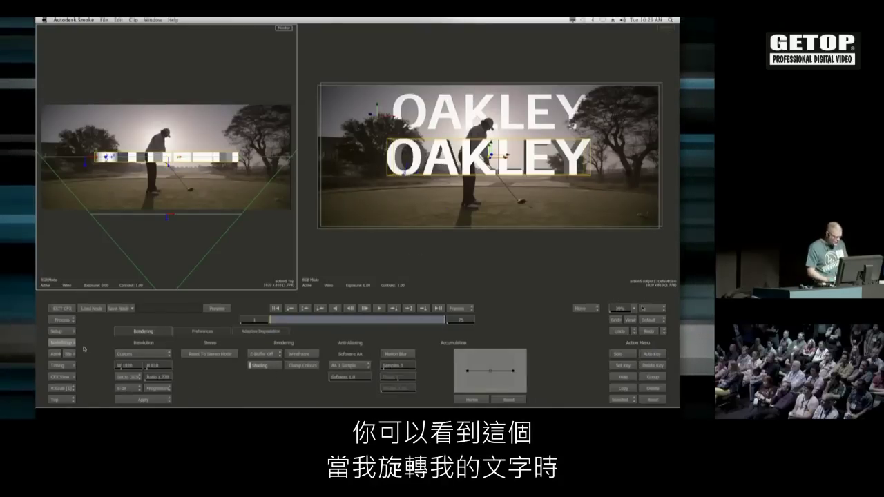
click(50, 346)
- Try rotating the 3D text about 33° around Y with a curved depth profile, and reset both the profile and rotation
drag(149, 367, 171, 365)
drag(484, 362, 476, 352)
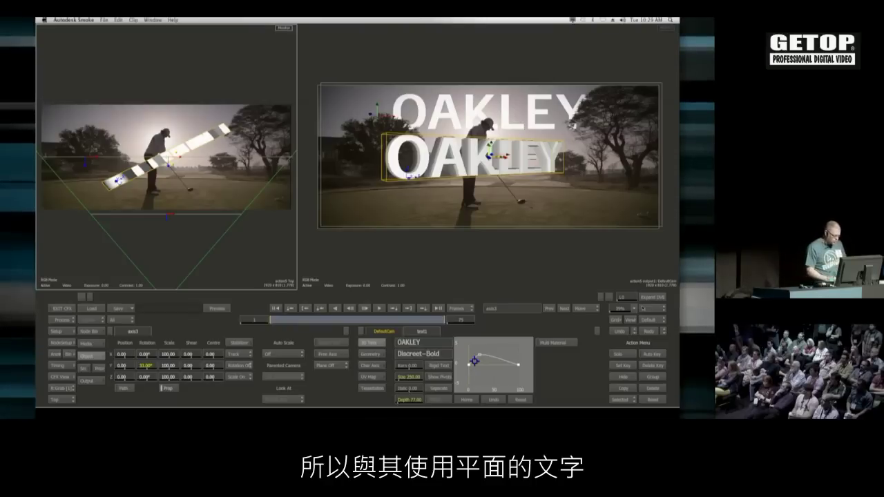
click(520, 400)
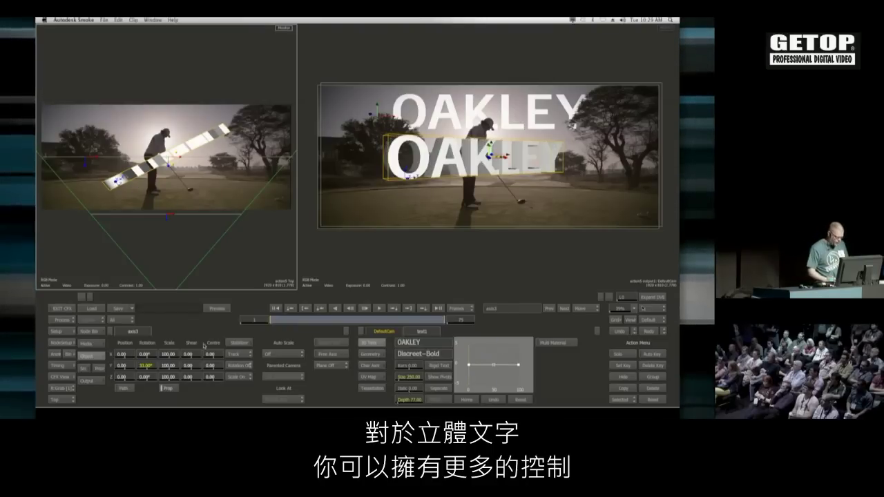
ctrl+click(146, 366)
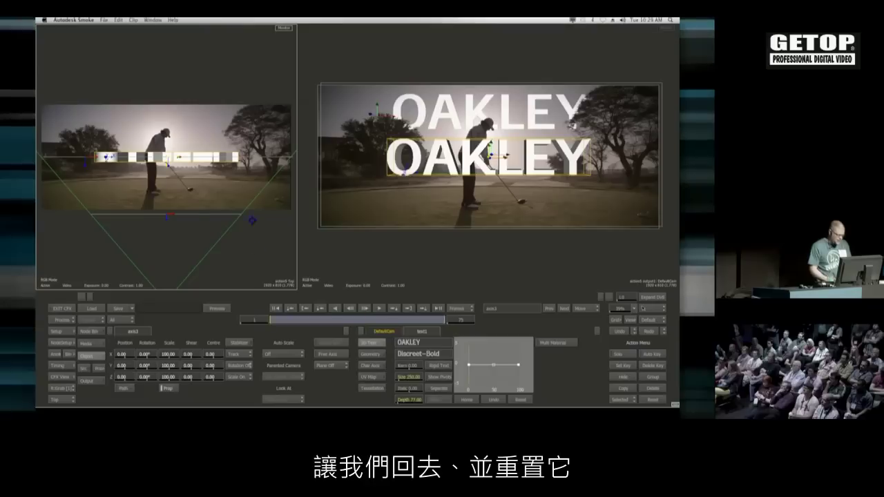
- In the schematic, parent the 3D text's axis to the tracked axis1 and offset it to X 473 and Y 25
key(Escape)
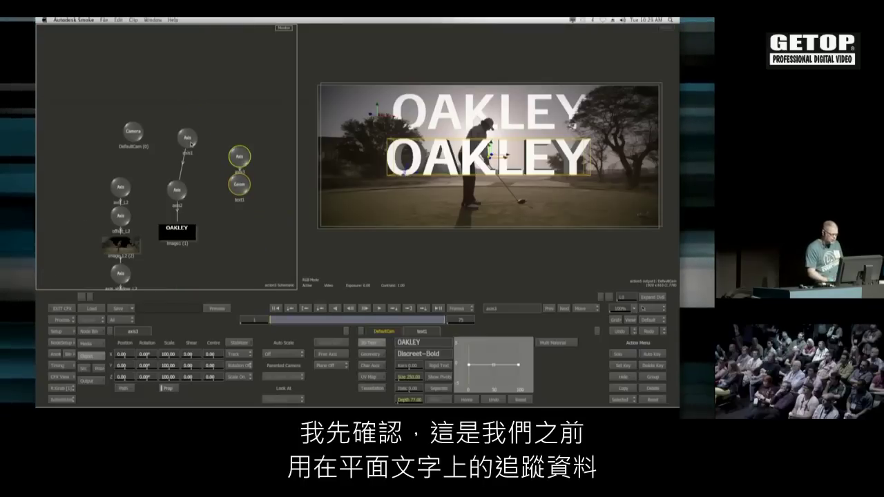
click(189, 139)
drag(197, 113, 238, 157)
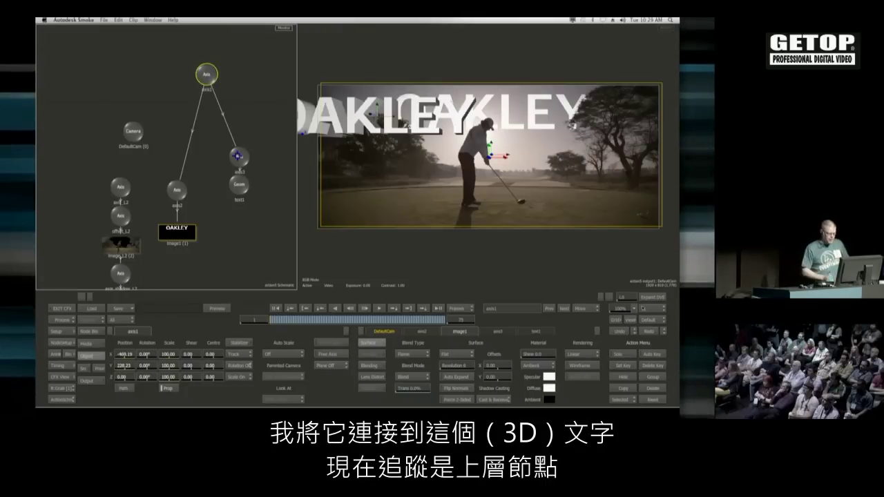
click(239, 156)
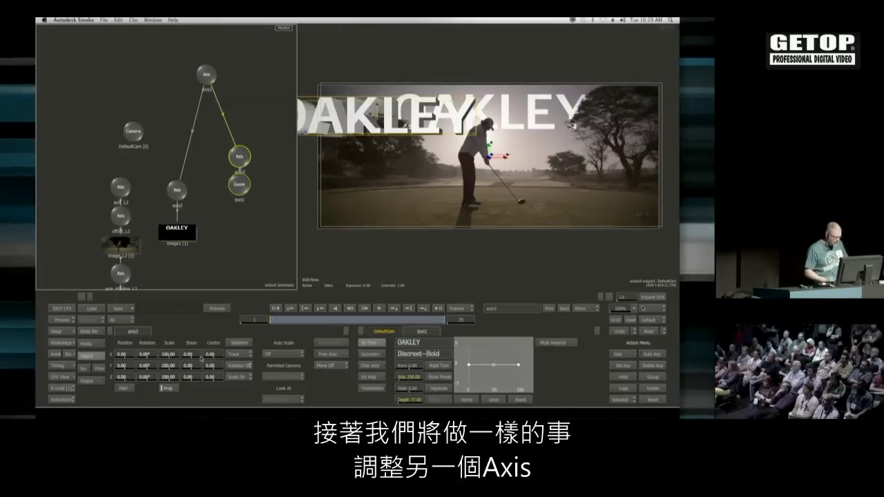
drag(125, 359, 211, 347)
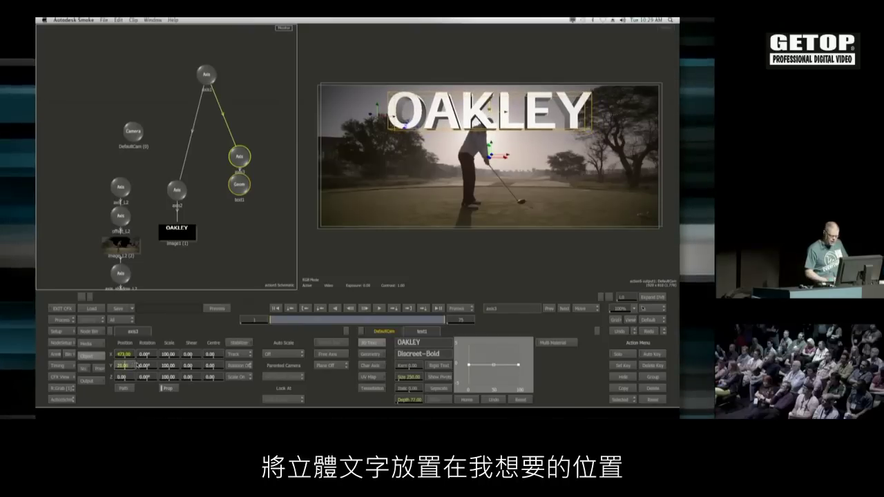
- Hide the flat OAKLEY image and move the 3D text below the golfer layer in the priority order
click(181, 233)
key(shift+h)
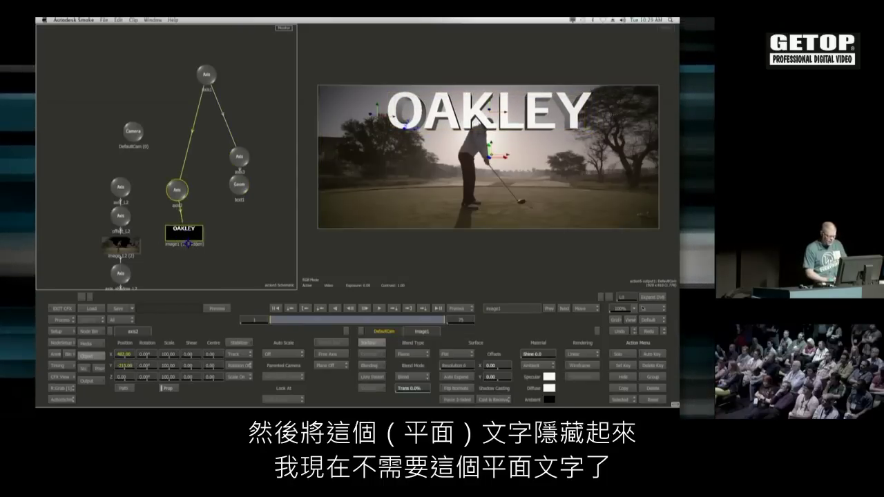
click(97, 370)
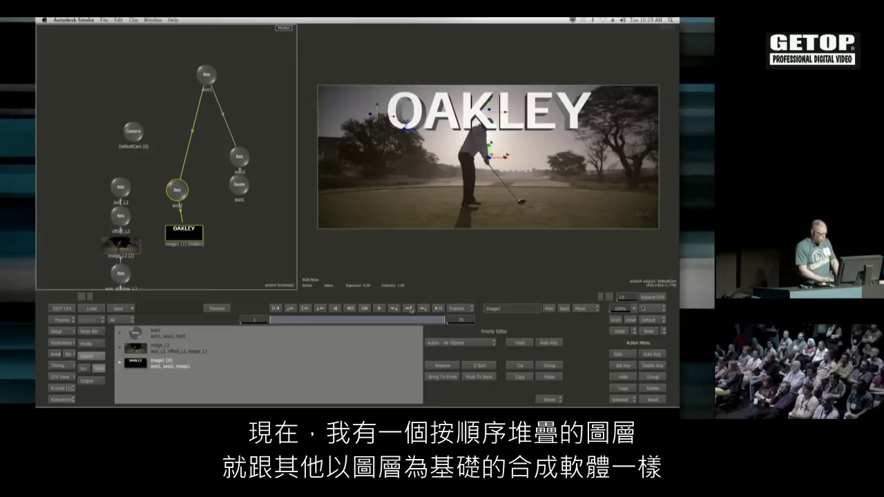
drag(172, 334, 159, 365)
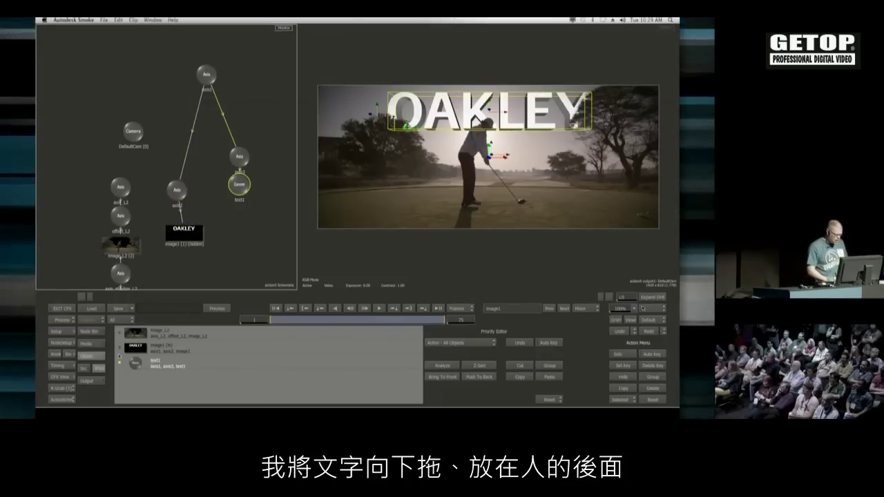
- Examine the 3D text's geometry settings and the colour picker for its diffuse colour
click(236, 200)
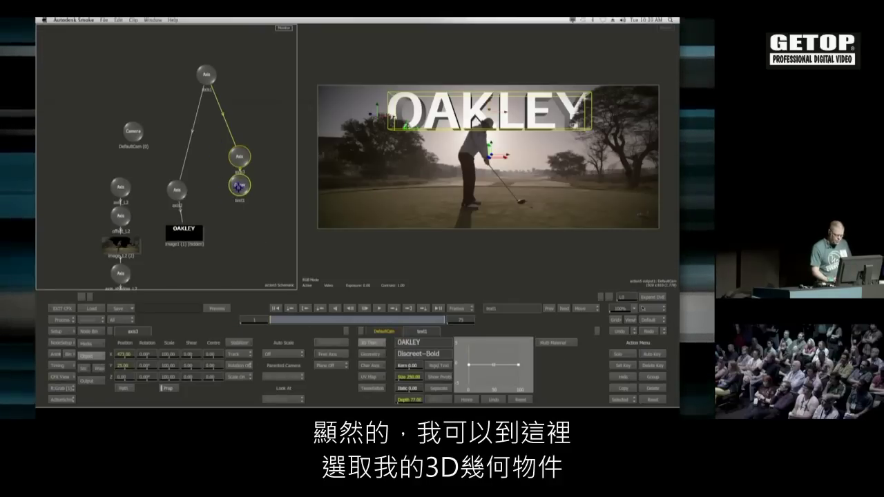
click(370, 353)
click(453, 388)
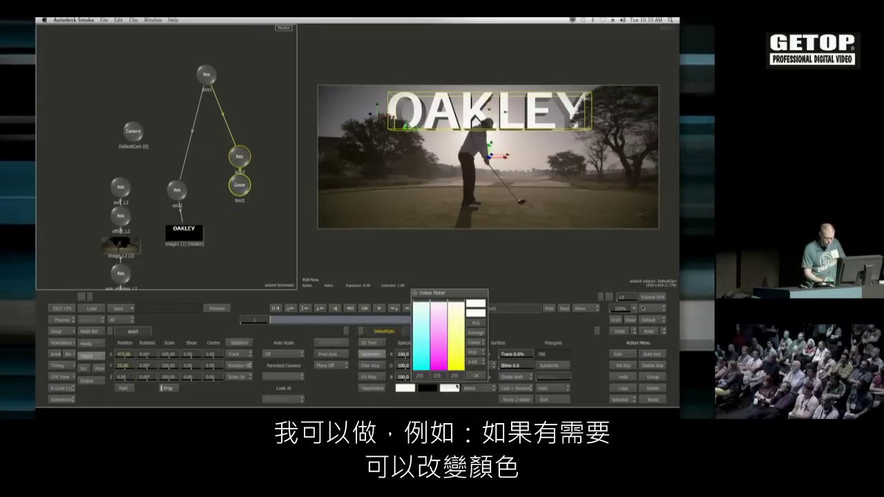
mouse_move(443, 307)
mouse_down()
mouse_move(435, 342)
mouse_move(443, 304)
mouse_up()
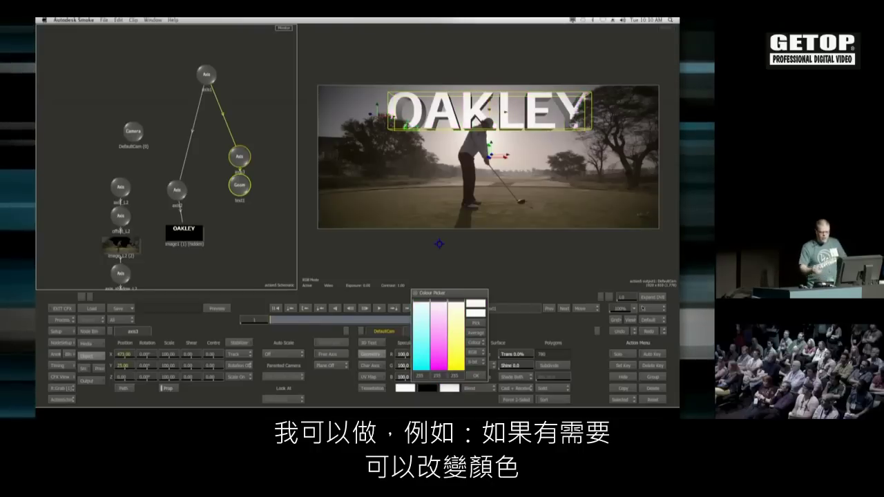
click(446, 399)
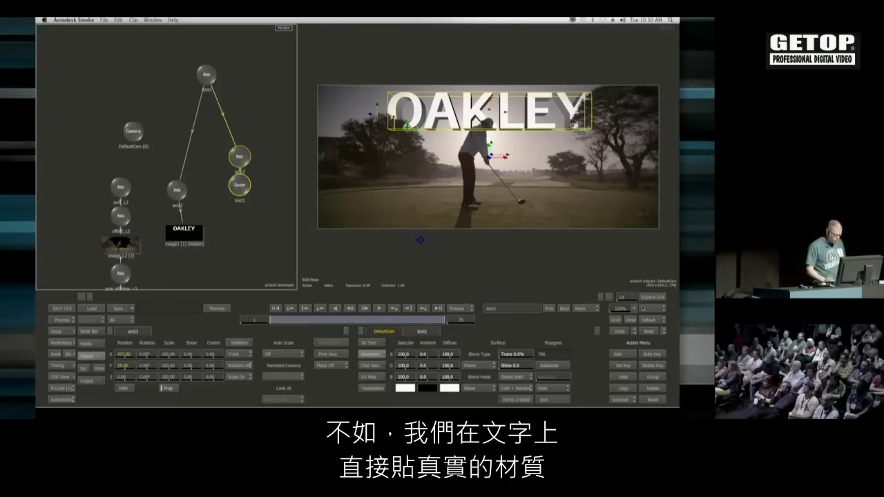
- Bring in the 01_golf ball clip as new media and remove its default image layer from the schematic
click(96, 335)
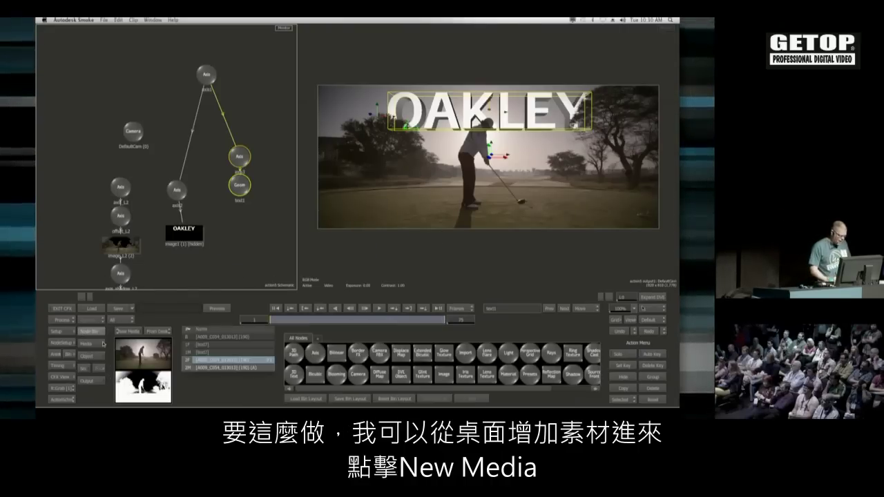
click(130, 332)
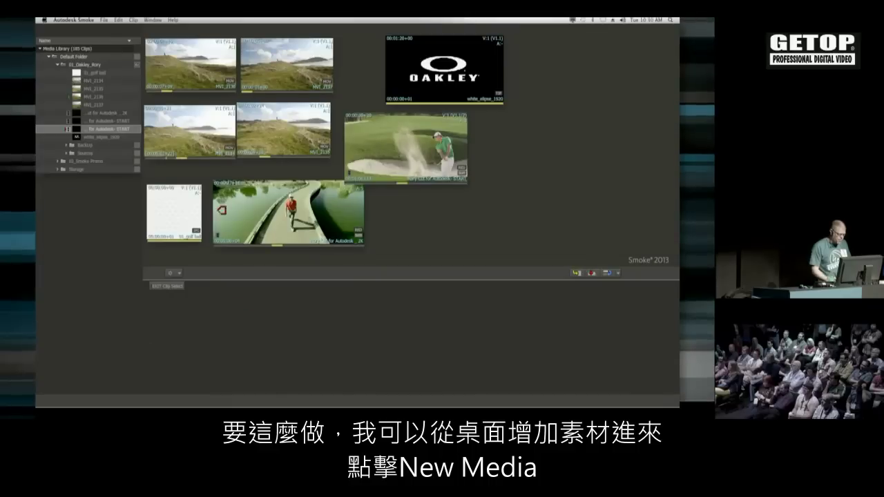
click(175, 285)
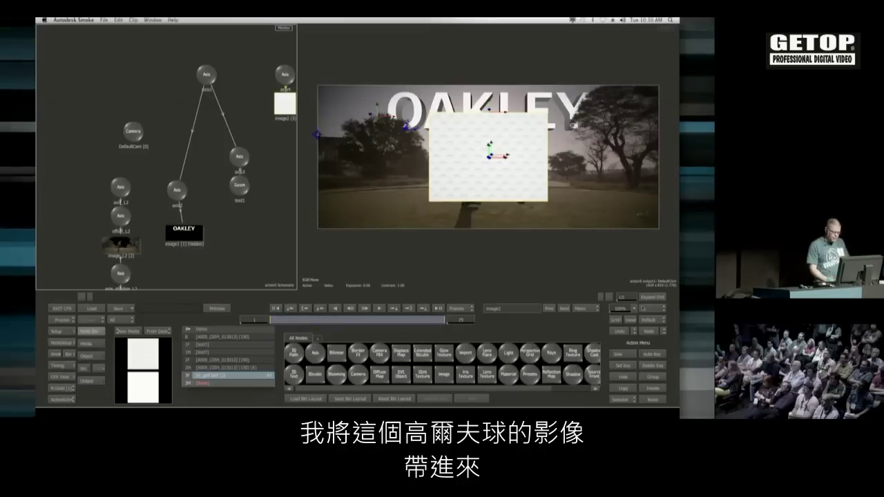
drag(280, 72, 229, 351)
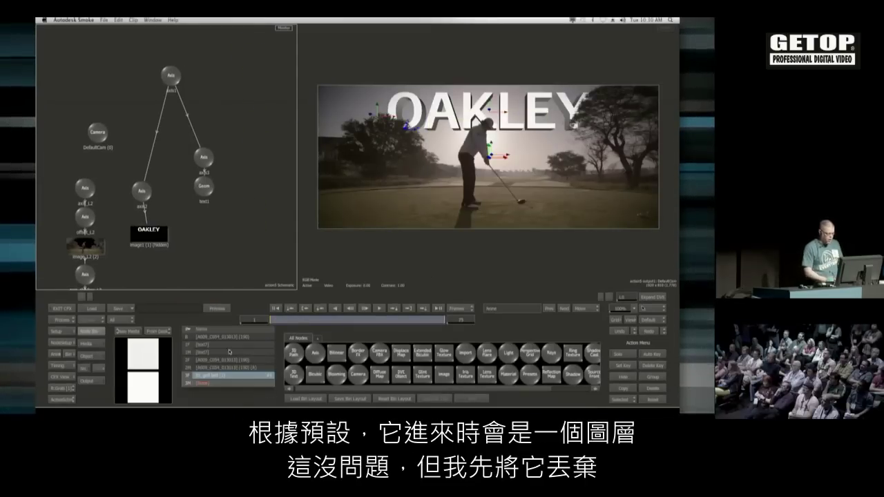
- Turn the matte off for the 01_golf ball media
drag(217, 384, 277, 387)
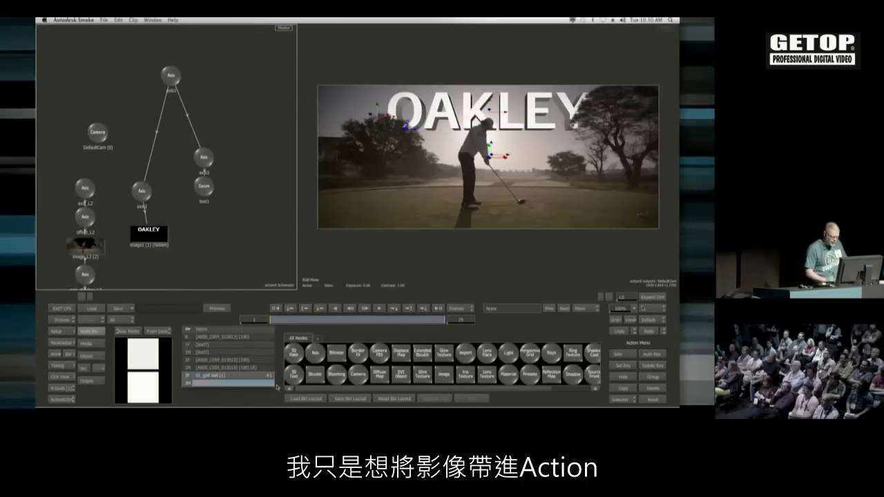
click(91, 343)
click(233, 354)
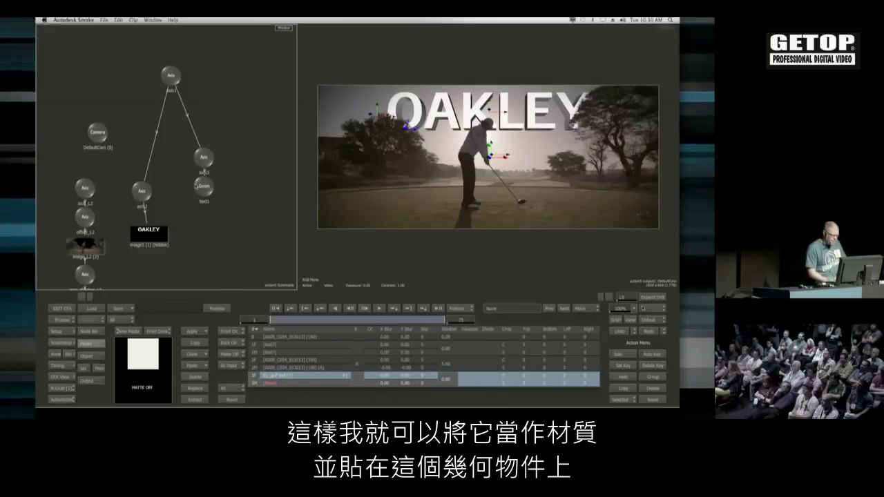
- Attach a Diffuse Map using the golf ball image to the 3D text's geometry node
click(200, 209)
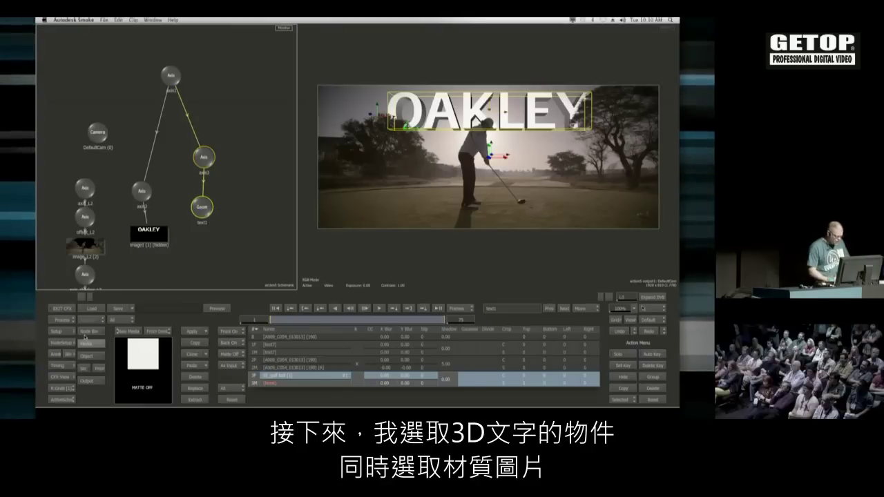
click(81, 334)
key(d)
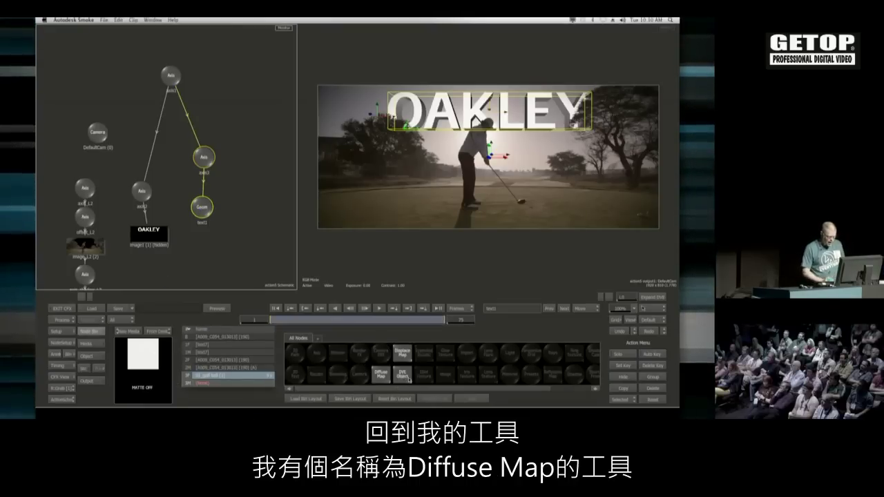
drag(382, 378, 201, 230)
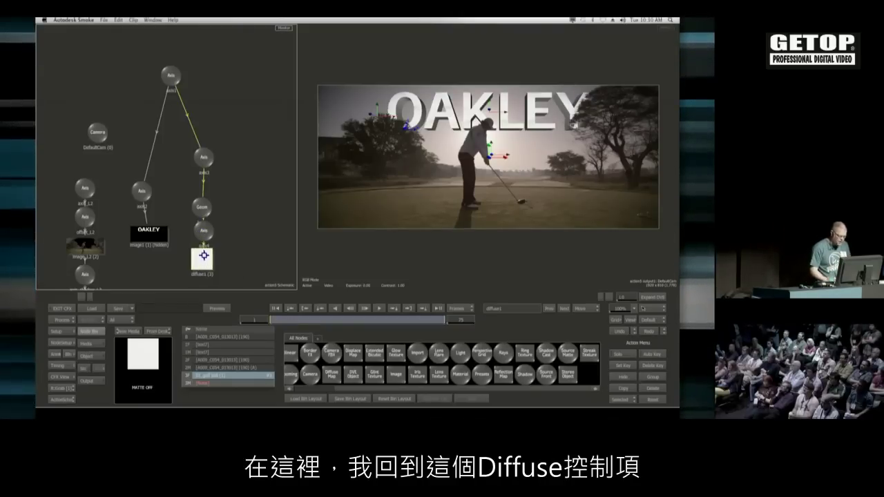
- Show the diffuse map's texture settings and scale its axis to 20 in X, Y and Z
click(211, 265)
click(368, 352)
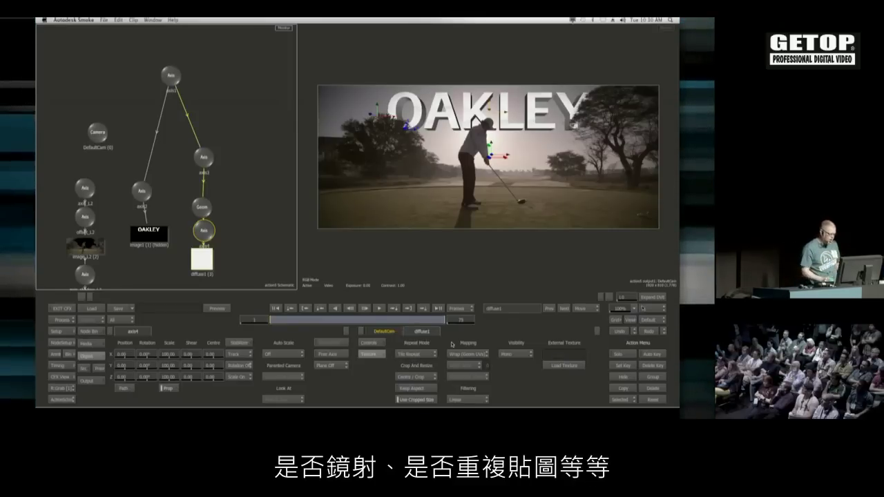
drag(465, 201, 401, 152)
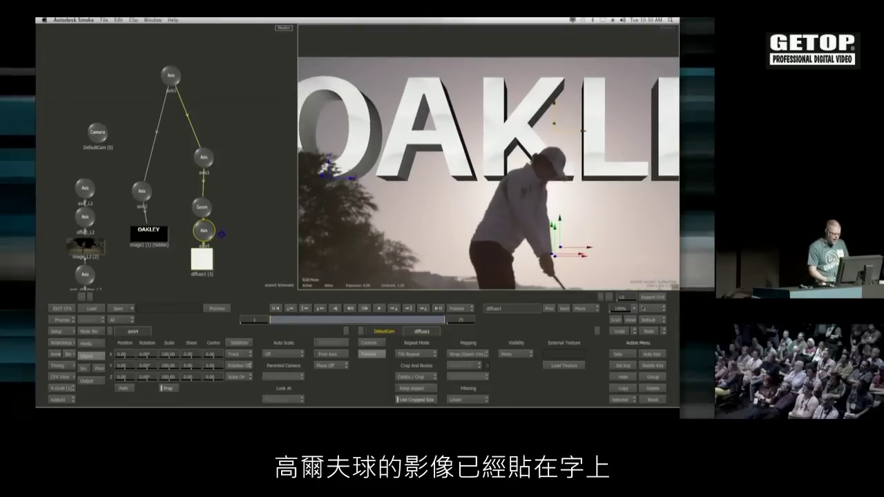
click(207, 232)
drag(170, 379, 140, 381)
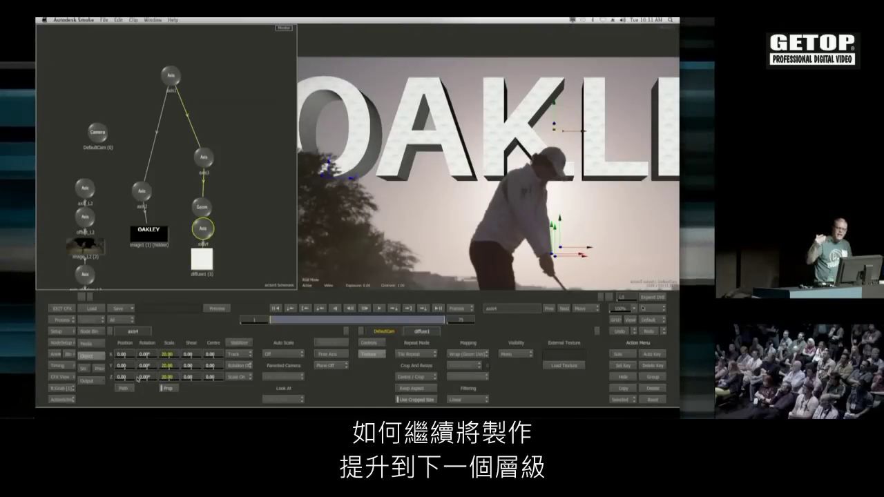
drag(541, 188, 464, 218)
drag(520, 232, 532, 197)
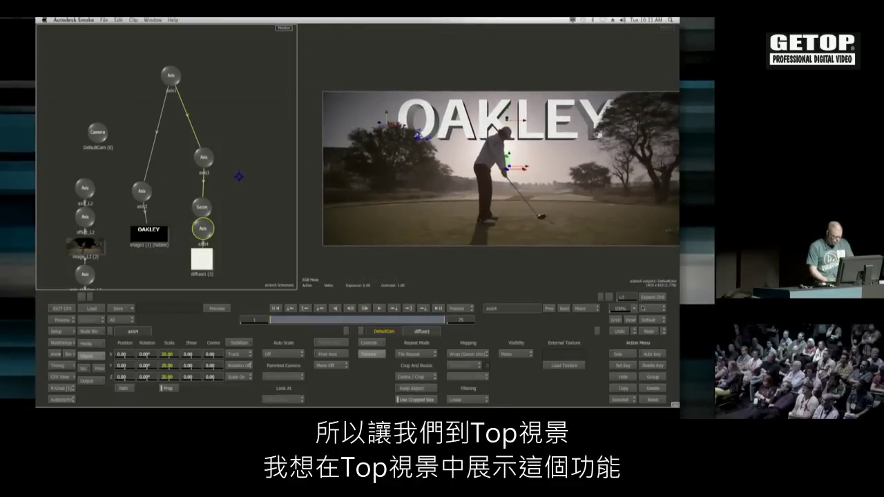
- Show the Top view and add a Light to the scene, placing it in front of the 3D text
key(F3)
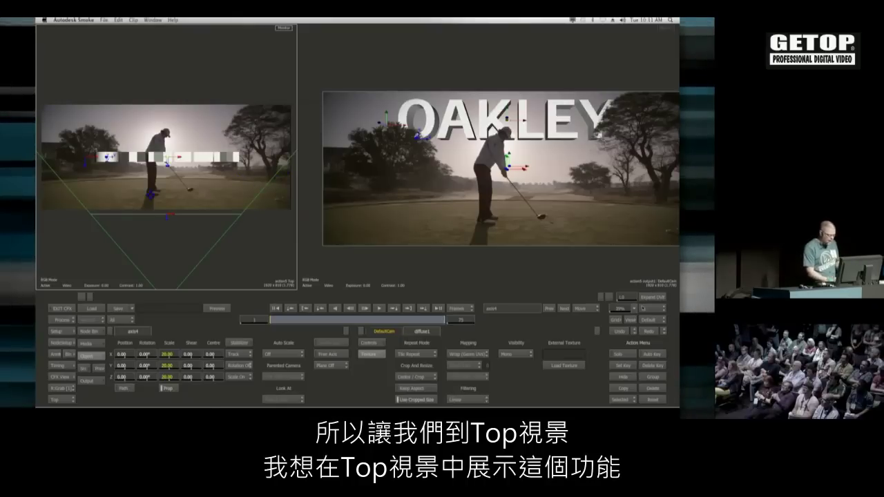
click(90, 332)
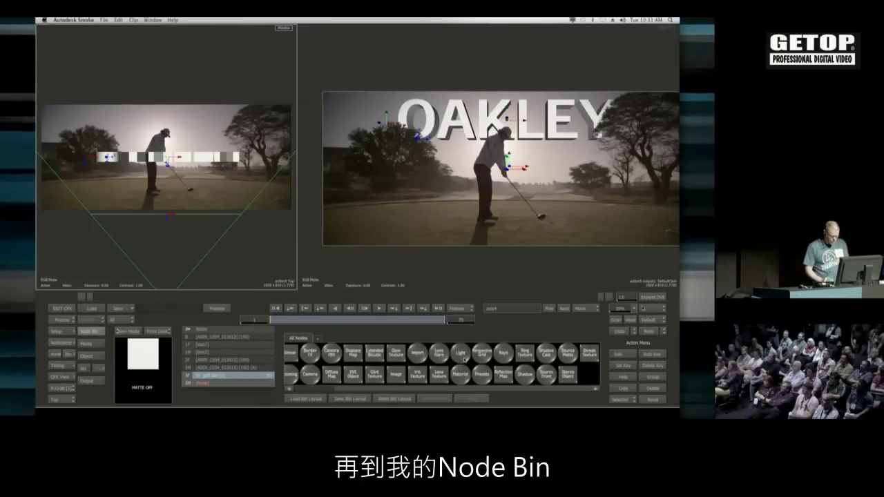
key(l)
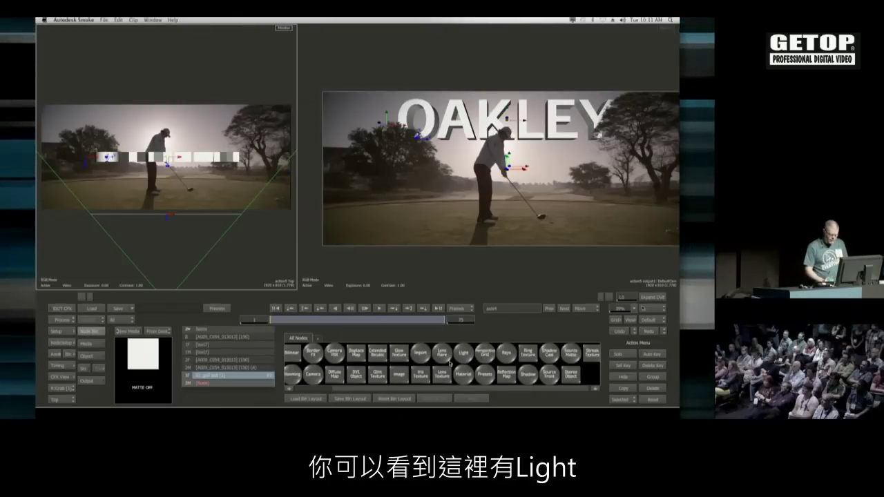
double_click(460, 356)
drag(167, 159, 228, 202)
drag(227, 164, 179, 241)
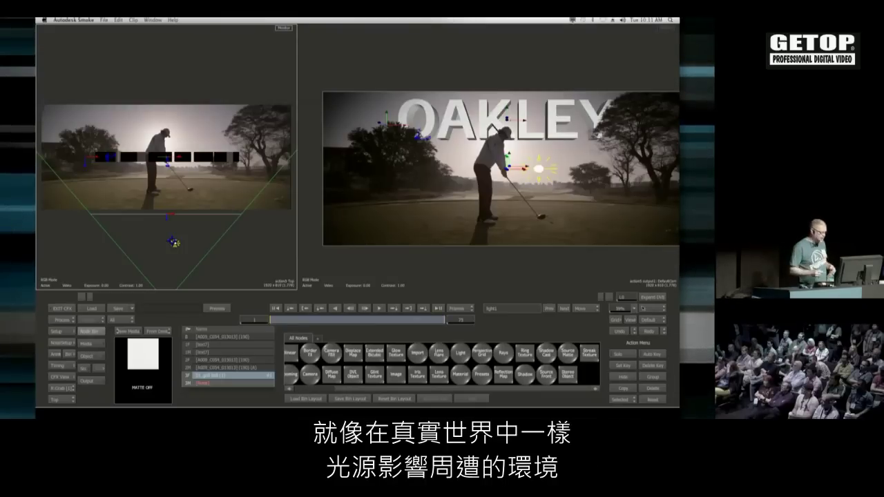
- Move the front light farther from the text, to about X 139, Y 171 and Z 1003
drag(172, 241, 189, 257)
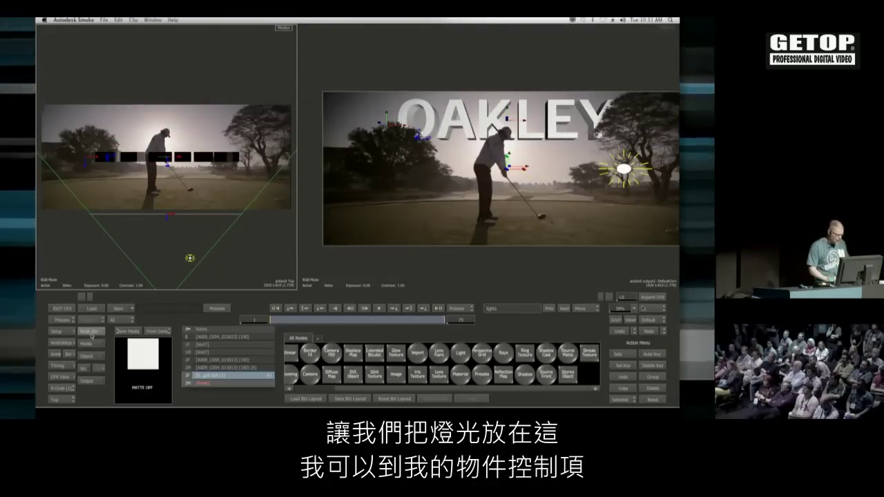
click(90, 356)
drag(240, 366, 297, 375)
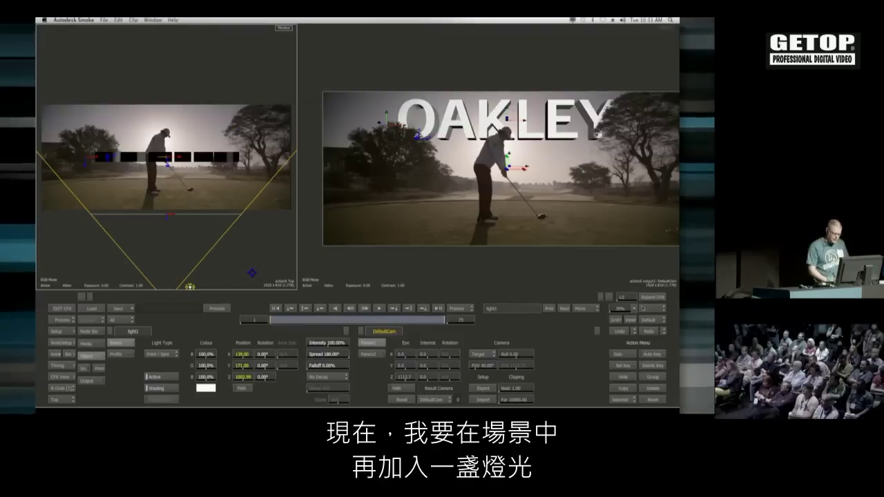
- Add a second Light just behind the 3D text on its O–A side and raise it to the lettering's height
click(88, 332)
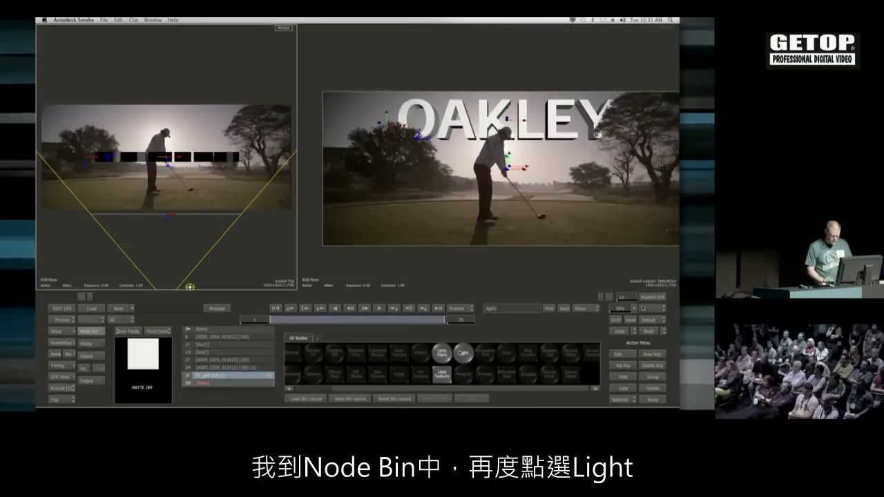
drag(461, 353, 117, 132)
drag(449, 167, 441, 109)
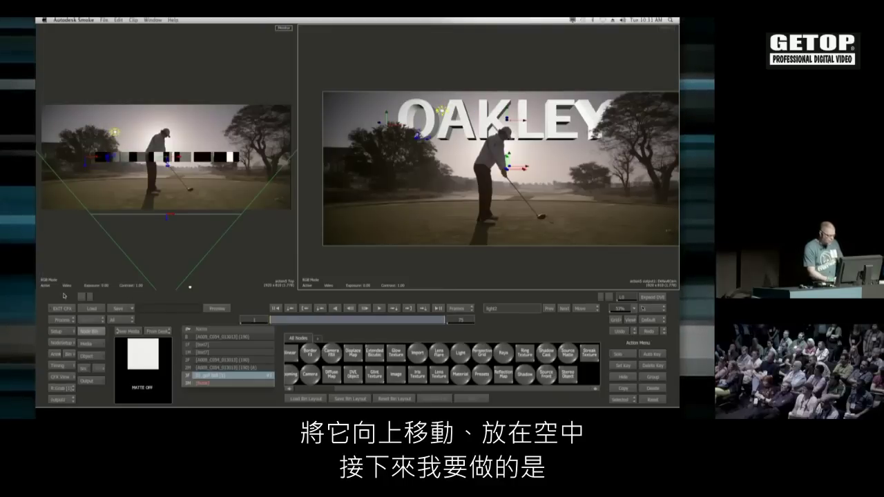
- Add a Lens Flare to the second light behind the text
click(97, 344)
click(93, 332)
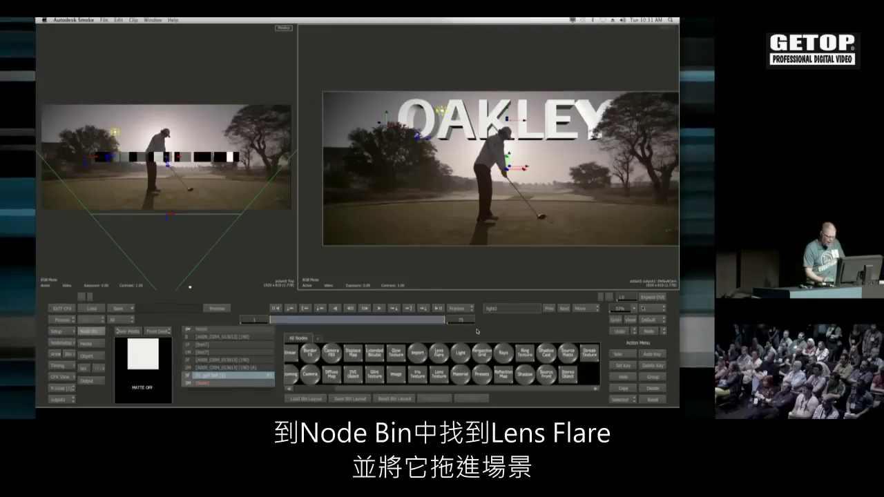
drag(438, 352, 123, 151)
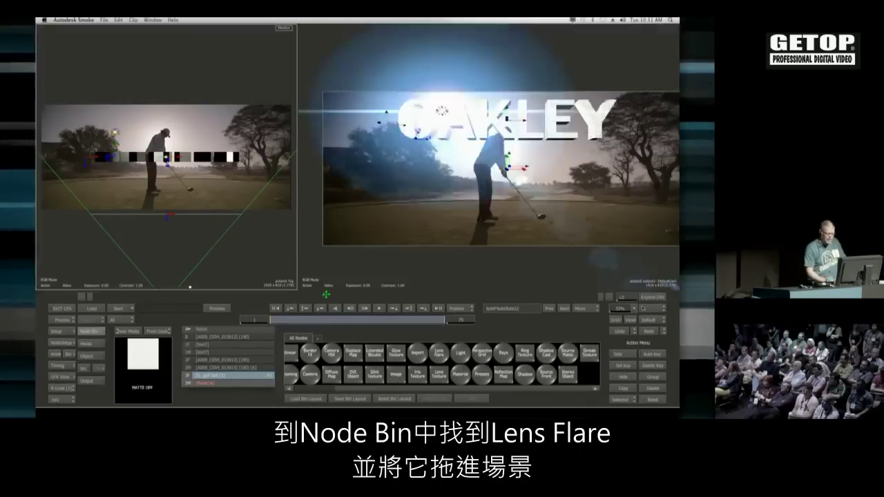
- Move the second light to between the A and K of the title and shift the lens flare object toward the golfer's head
click(445, 111)
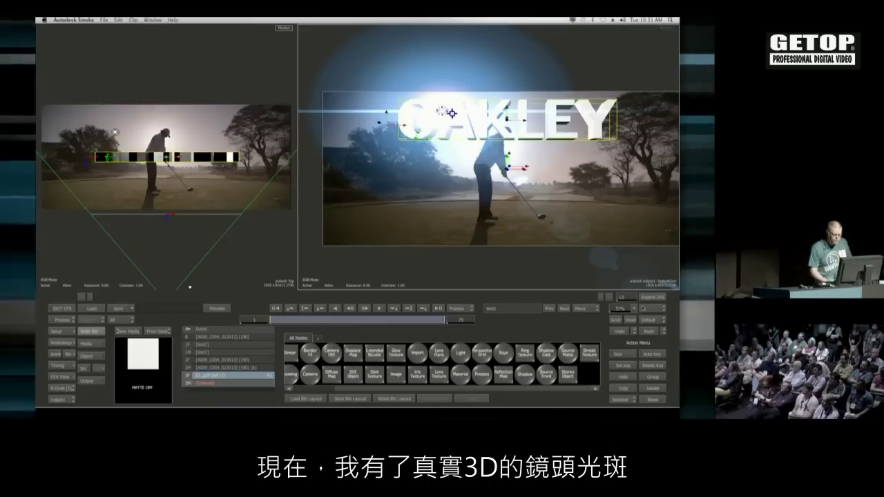
click(442, 109)
drag(442, 109, 469, 112)
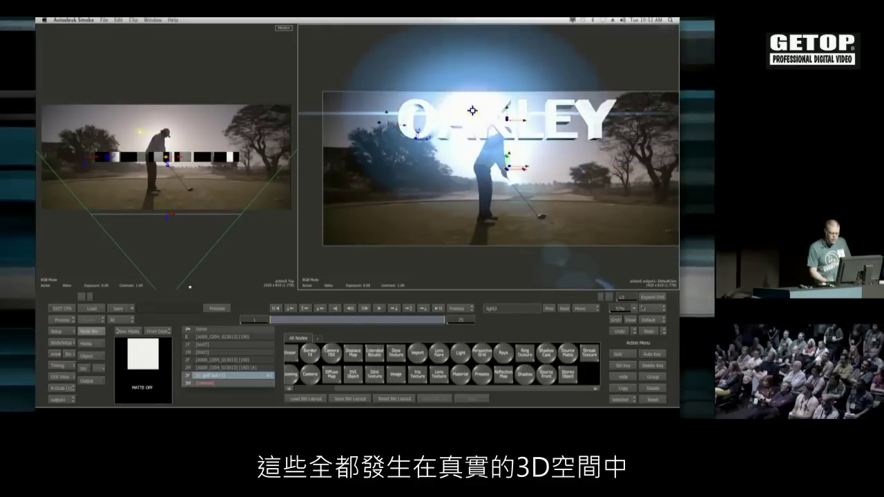
drag(507, 168, 485, 143)
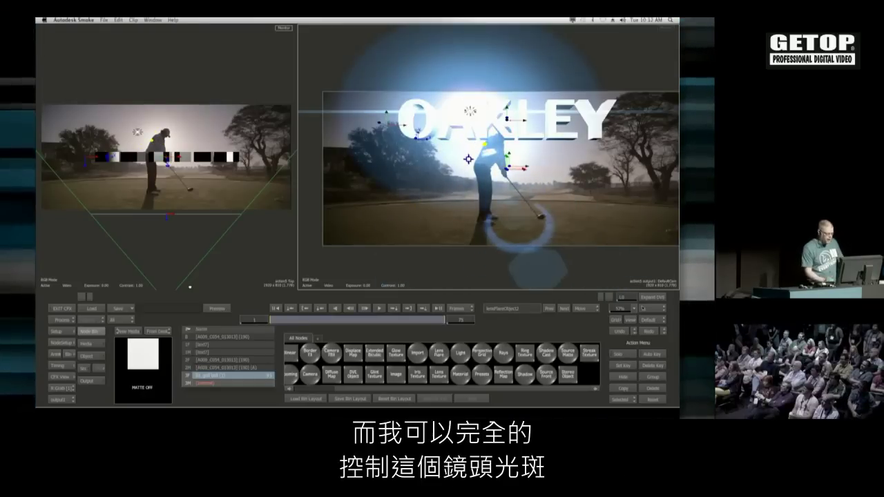
- Return to the schematic and separate the second light and its lens flare nodes from the text nodes
key(Escape)
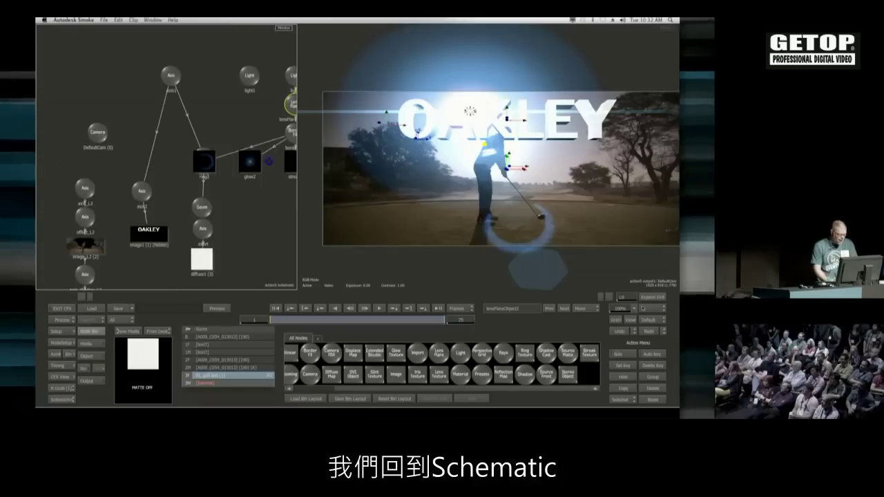
drag(251, 196, 169, 201)
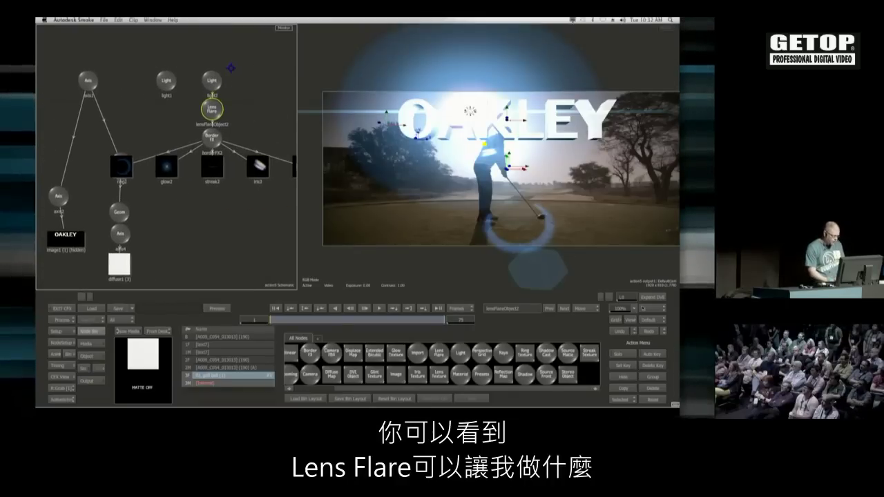
mouse_move(216, 76)
mouse_down()
mouse_move(256, 155)
mouse_move(264, 136)
mouse_up()
drag(246, 258, 191, 204)
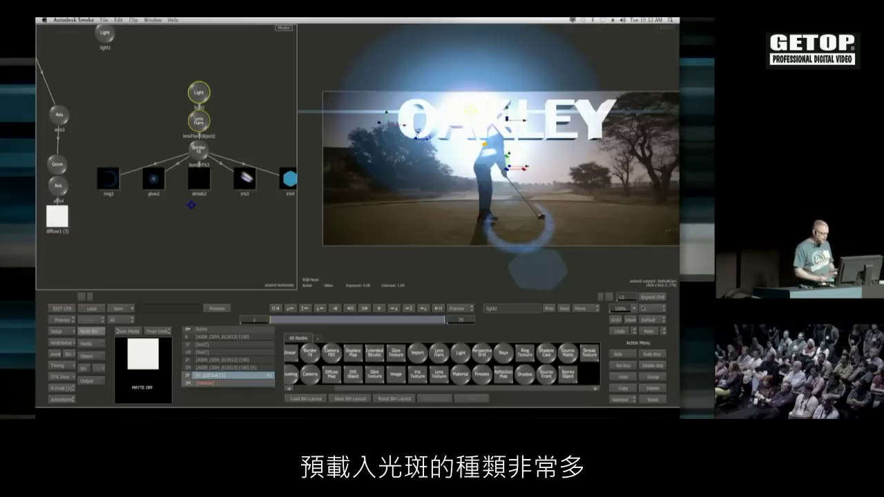
- Open the settings of the blue hexagonal iris element and set its scale to 62%
drag(288, 178, 274, 173)
double_click(274, 173)
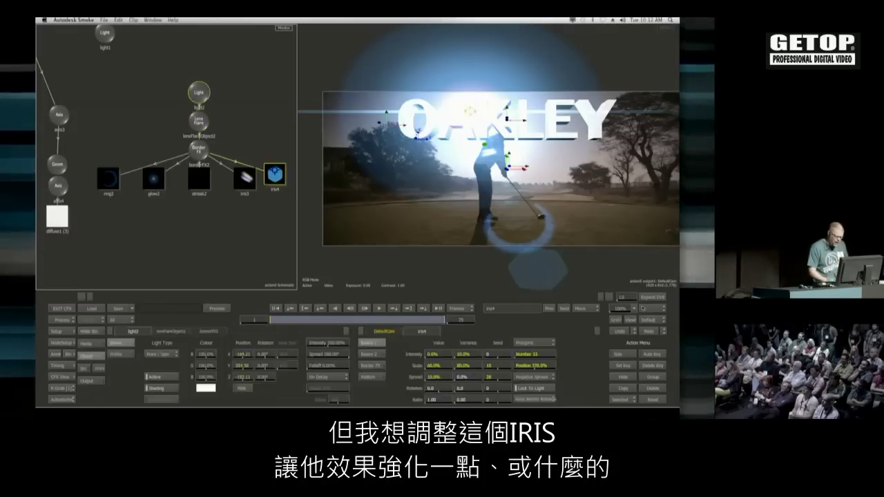
mouse_move(448, 366)
mouse_down()
mouse_move(482, 365)
mouse_move(450, 362)
mouse_up()
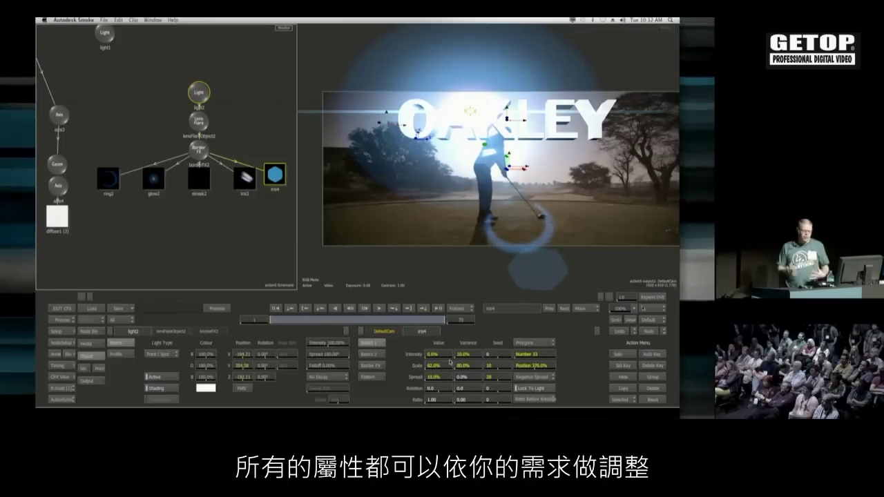
- Animate the second light with Auto Key, from between the title's O and A at frame 1 to between L and E at frame 75
drag(470, 111, 444, 112)
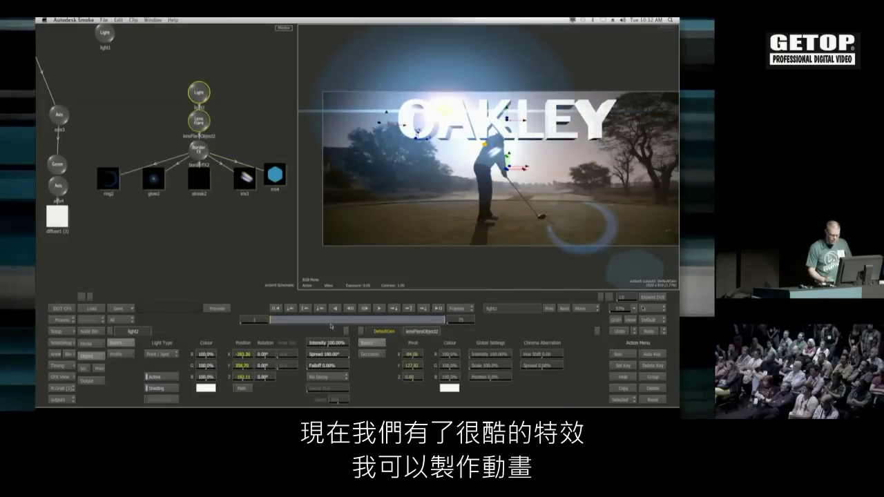
drag(458, 118, 443, 108)
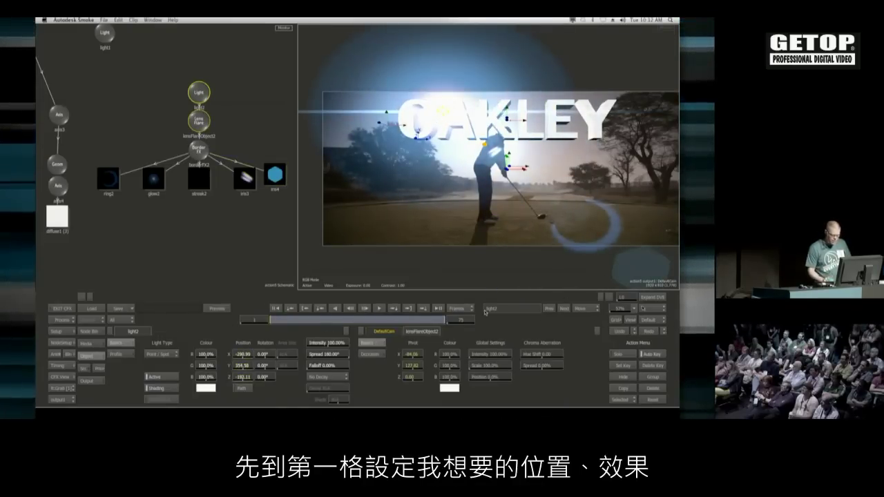
click(438, 309)
drag(442, 107, 529, 104)
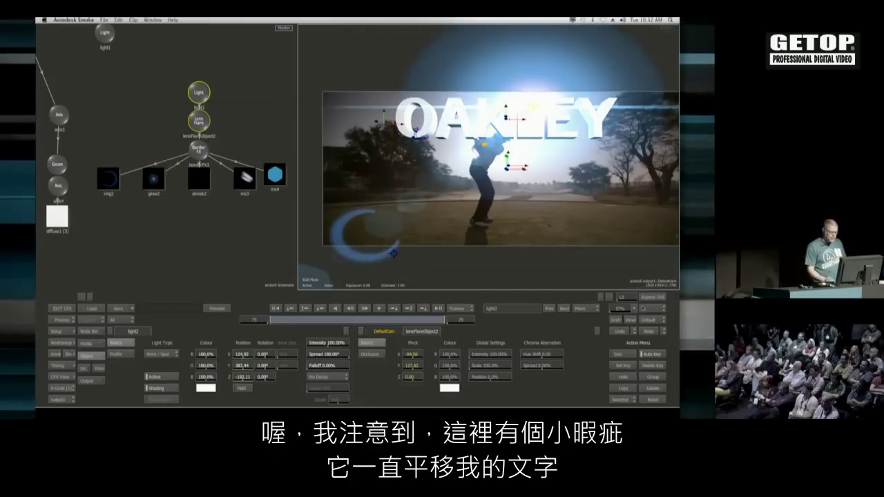
- Reorder the object priority so that the text1 object comes after image_L2
click(100, 368)
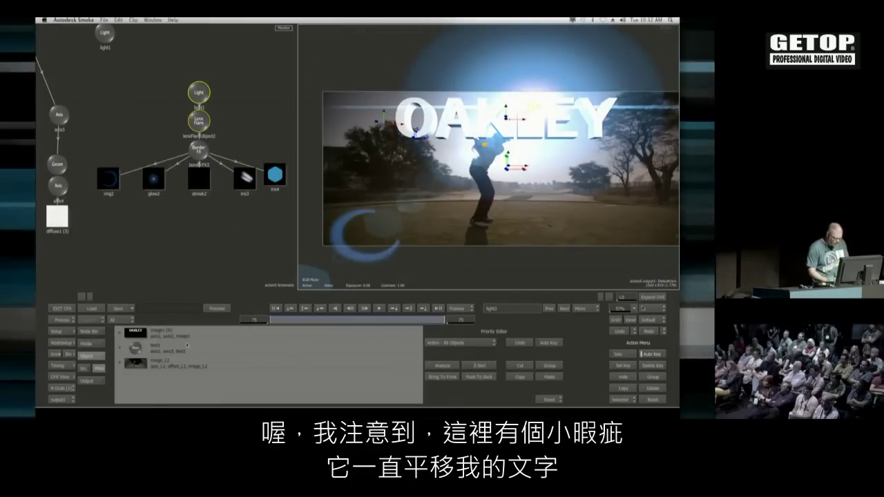
drag(175, 342, 175, 375)
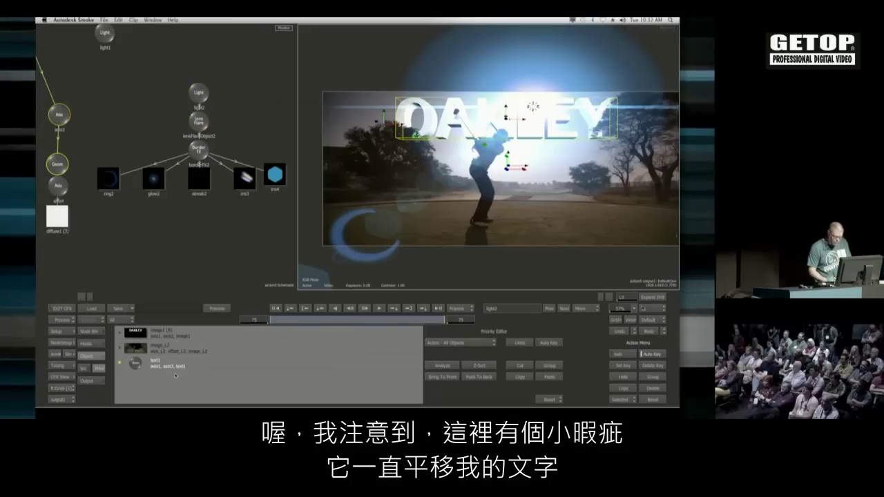
click(97, 370)
- Return to the timeline and copy the composited golfer clip onto the video track directly above it
click(64, 307)
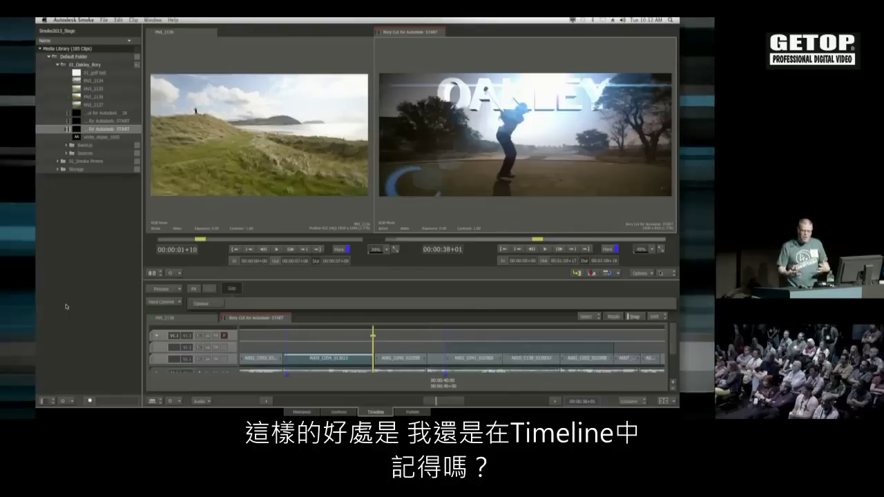
click(311, 336)
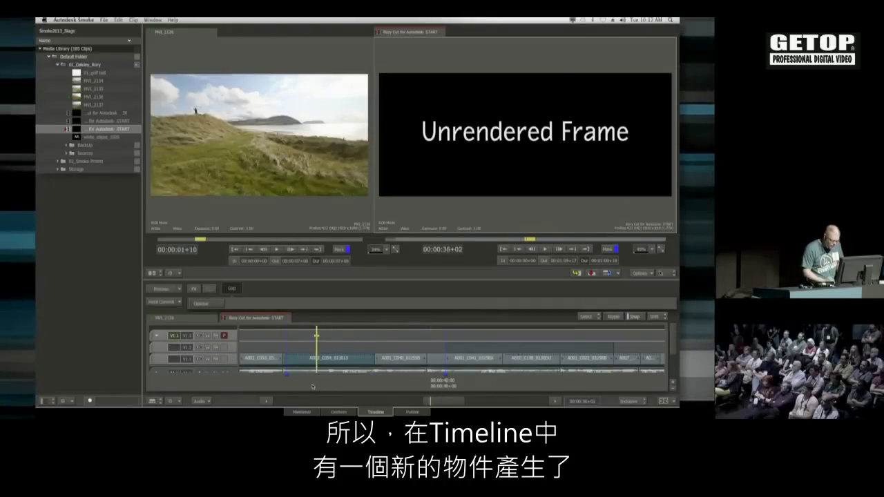
click(356, 361)
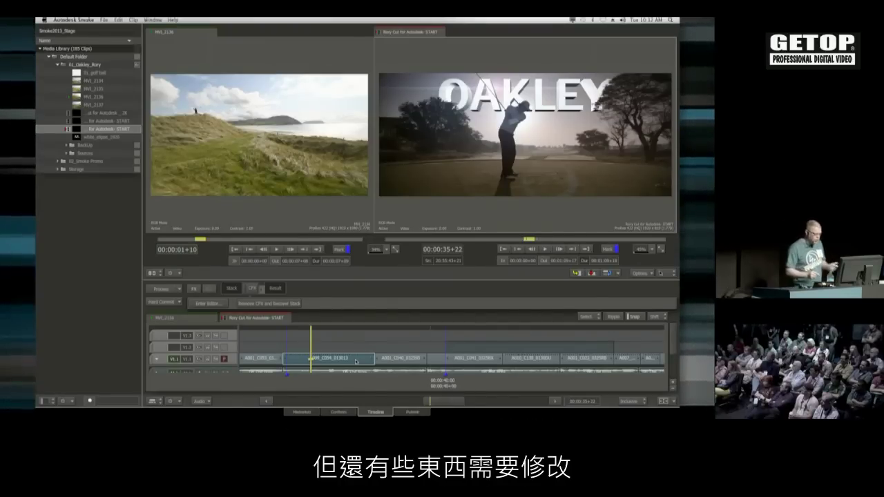
drag(290, 358, 292, 349)
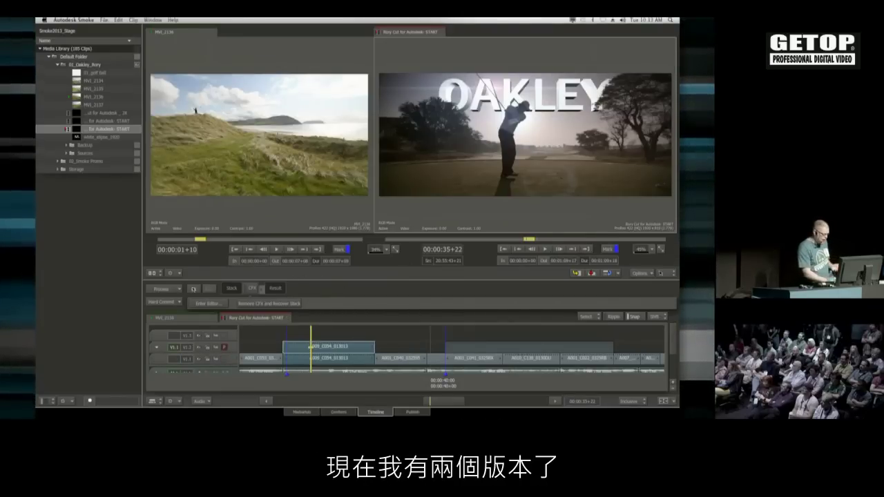
- Open the copied clip's Connect FX setup, hide the first light for a darker version, and exit back toward the timeline
click(202, 302)
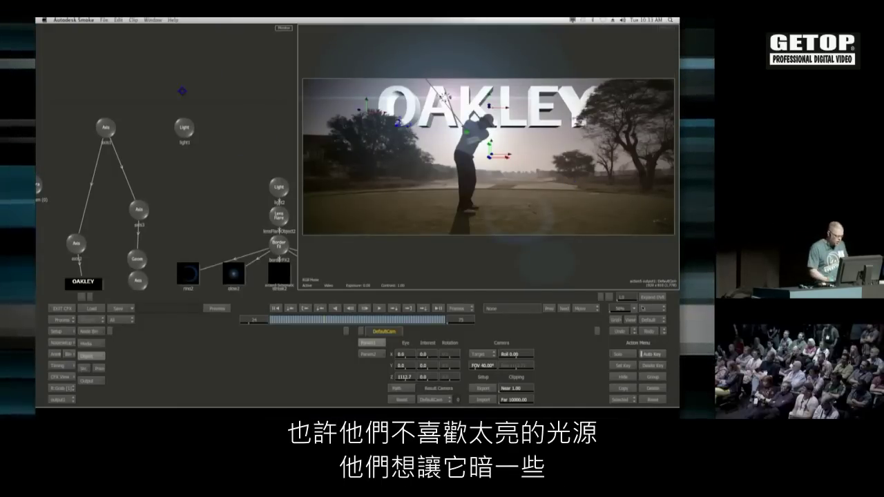
click(185, 126)
key(h)
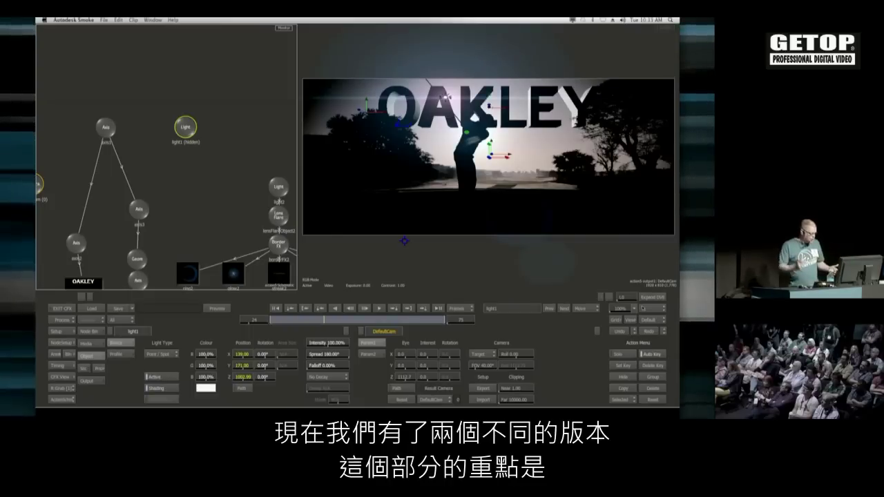
click(65, 305)
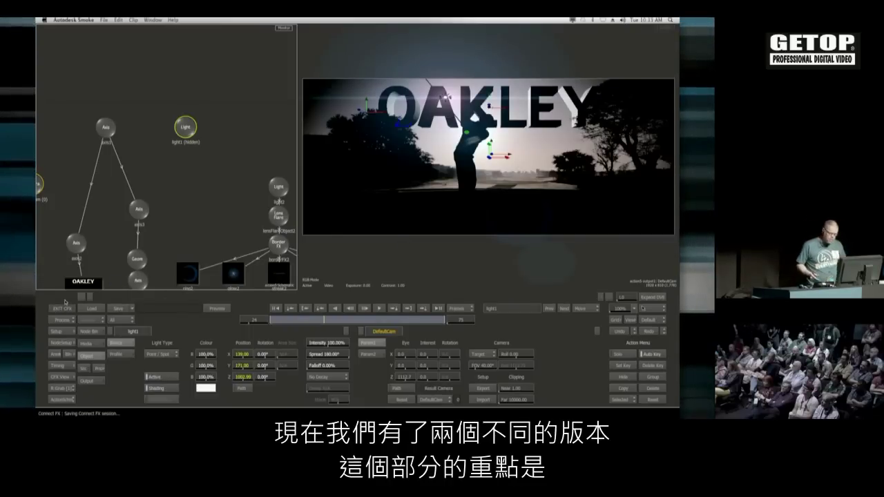